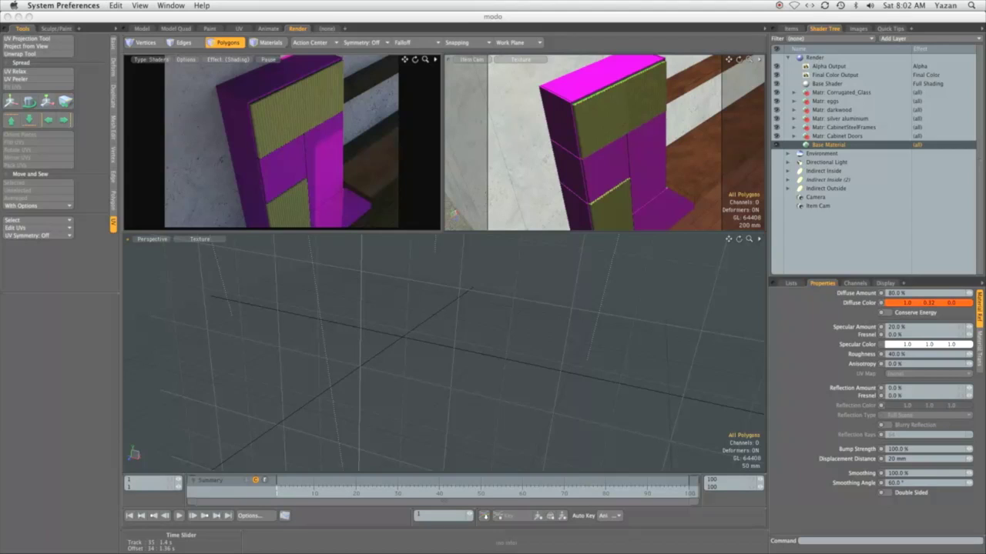
Quit System Preferences and switch to modo, then examine the cabinet's upper corrugated glass panel up close.
key("super+q")
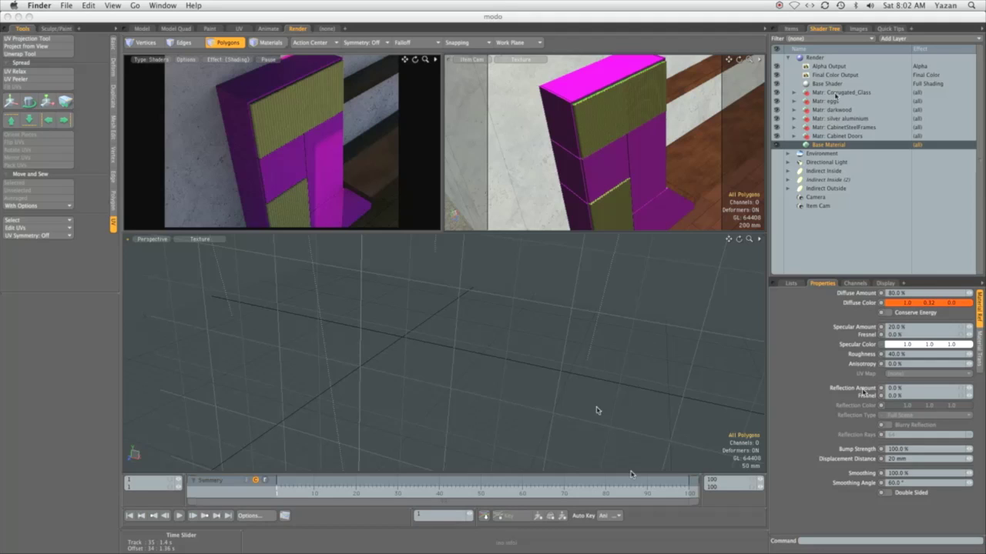
left_click(839, 92)
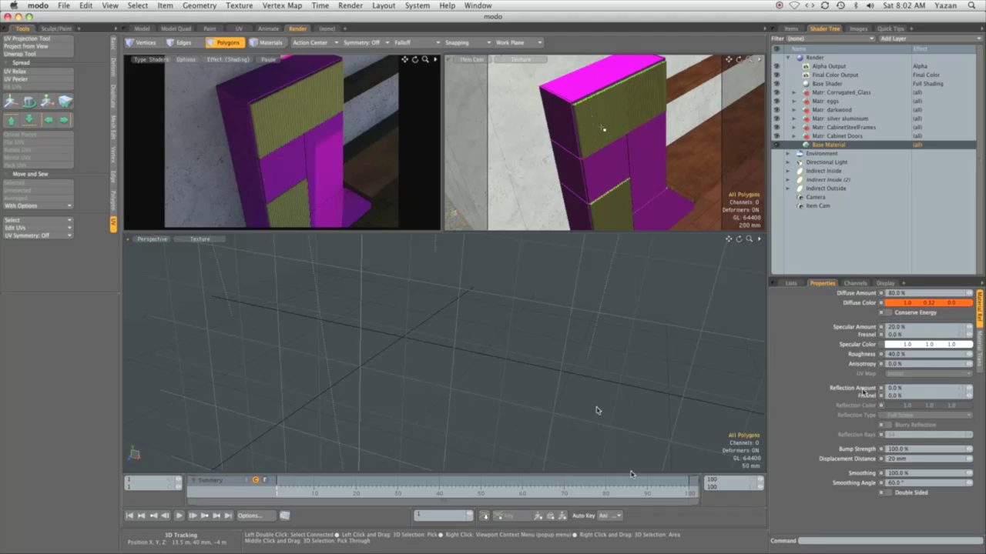
left_click(597, 410)
key("shift+a")
mouse_move(506, 326)
left_mouse_down("alt")
mouse_move(379, 367)
mouse_move(439, 307)
mouse_move(528, 374)
mouse_move(480, 398)
mouse_move(478, 374)
mouse_move(436, 330)
mouse_move(500, 350)
mouse_move(572, 316)
mouse_move(470, 342)
mouse_move(498, 326)
left_mouse_up("alt")
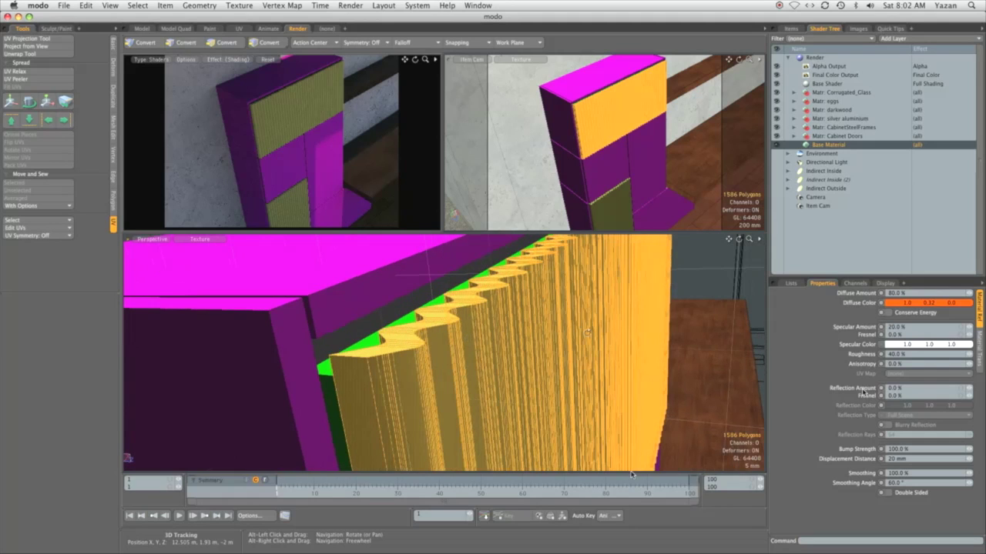
mouse_move(616, 338)
left_mouse_down("alt")
mouse_move(413, 380)
mouse_move(454, 358)
mouse_move(461, 342)
mouse_move(298, 369)
mouse_move(403, 345)
mouse_move(373, 375)
mouse_move(392, 321)
left_mouse_up("alt")
key("Escape")
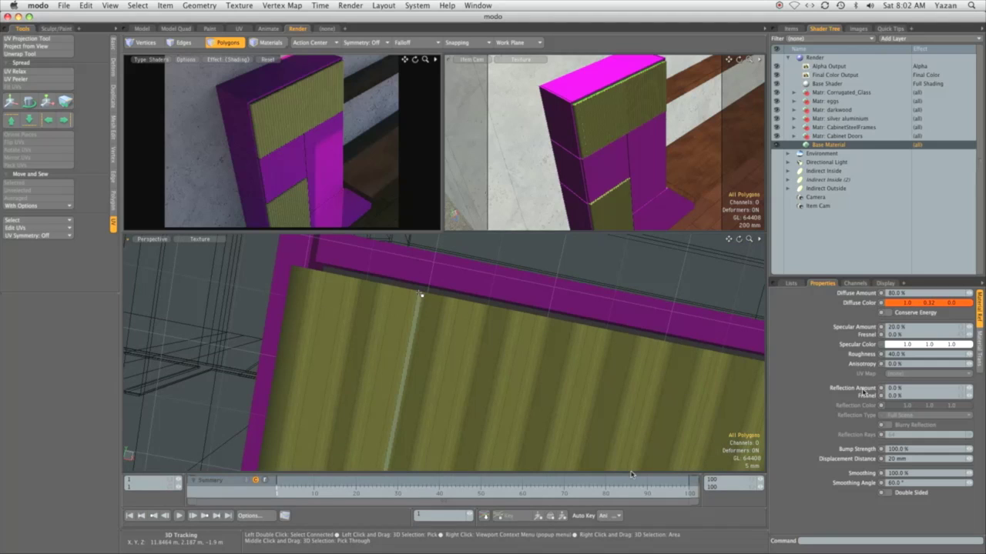
Hide the corrugated glass panel on the upper cabinet compartment and examine the green frame behind it.
left_click_drag(501, 375, 482, 336, "alt")
double_click(426, 380)
key("h")
double_click(486, 325)
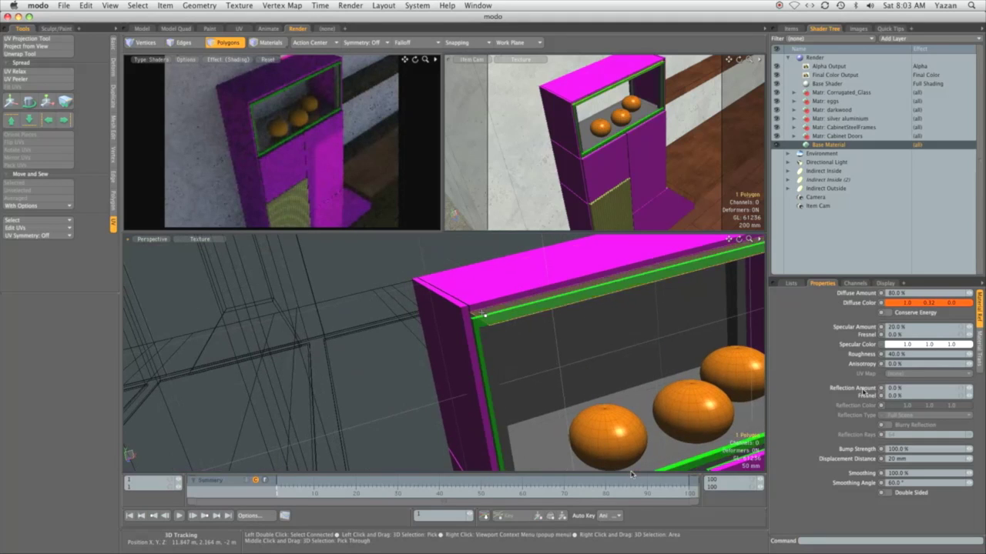
double_click(489, 337)
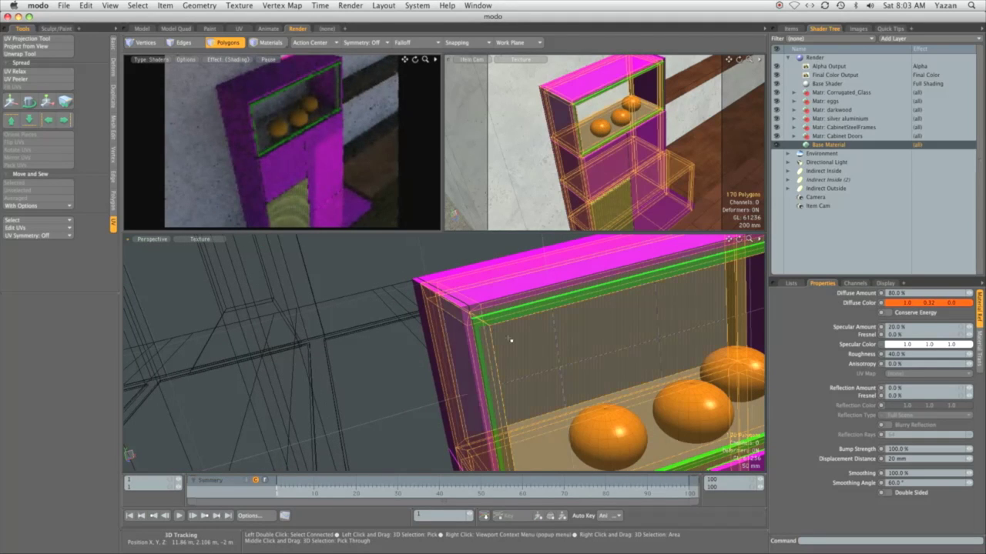
left_click(392, 361)
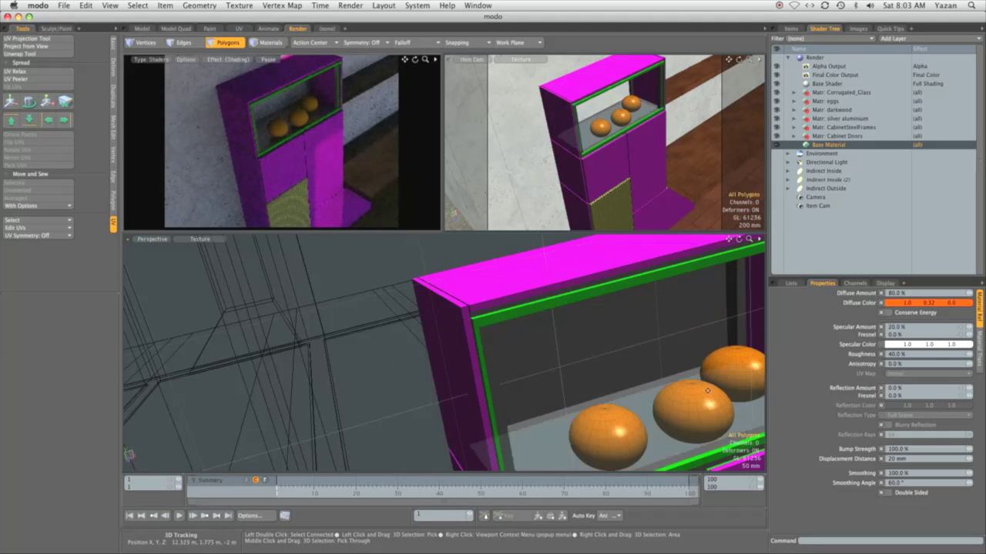
Inspect the orange eggs inside the upper compartment, and unhide the corrugated glass panel.
left_click_drag(432, 358, 542, 381, "alt")
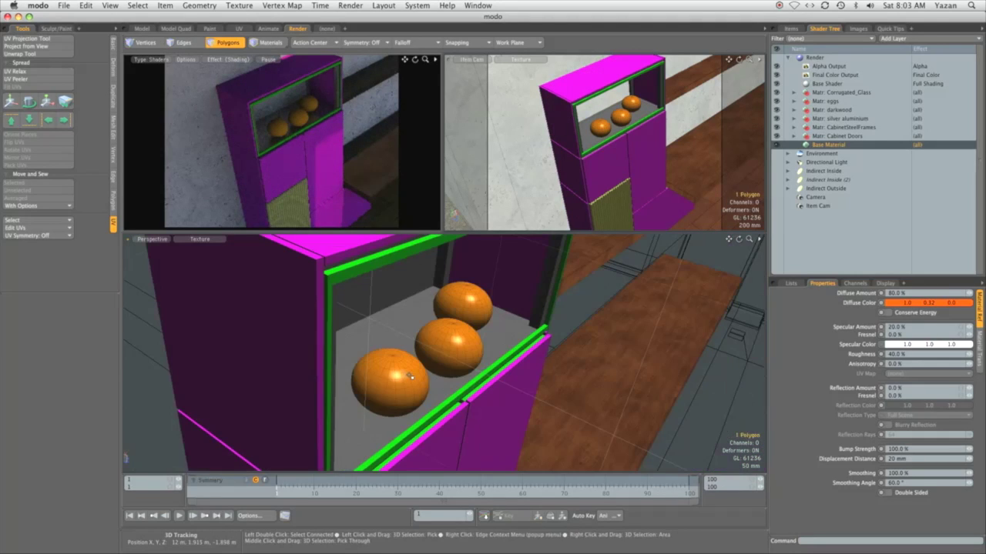
double_click(452, 347)
left_click_drag(465, 299, 392, 318, "alt")
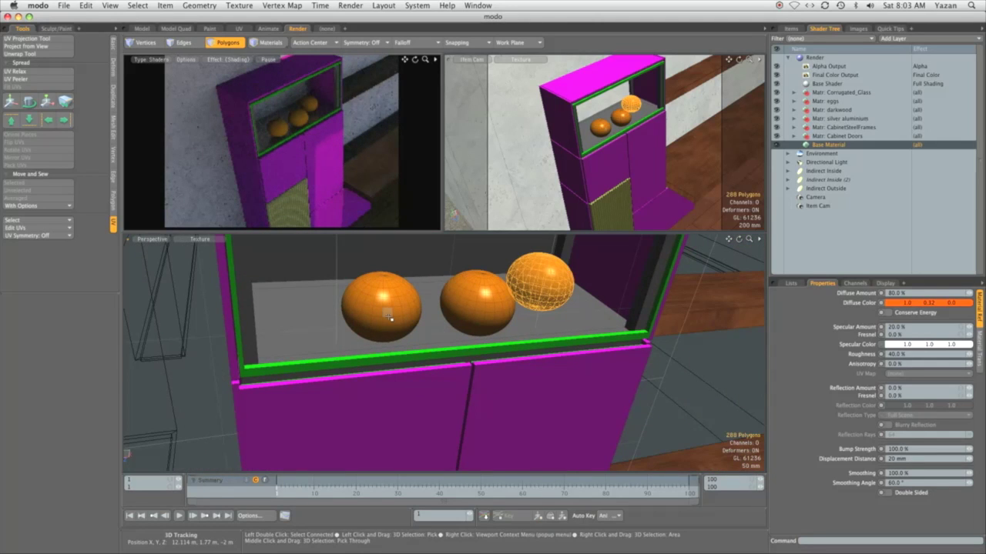
key("u")
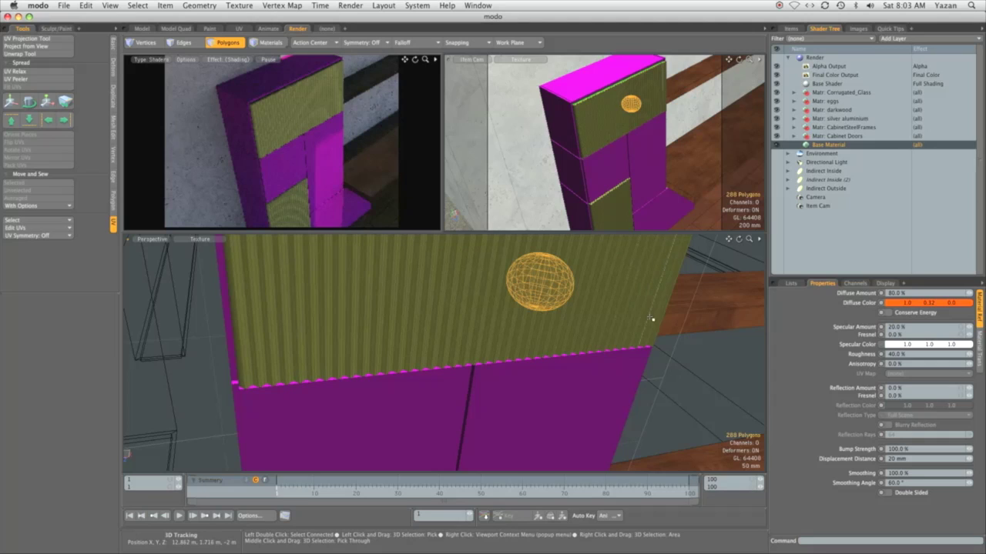
key("alt")
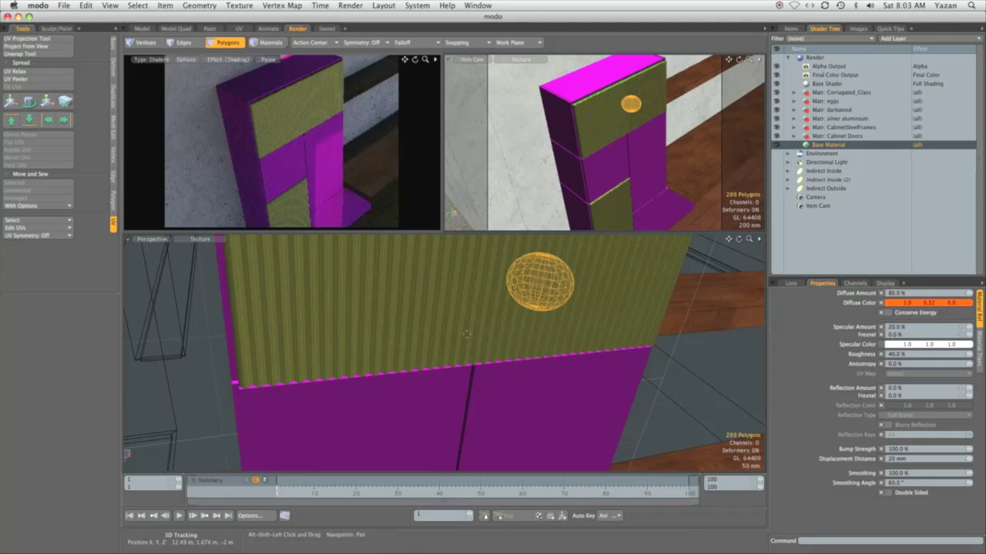
left_click_drag(505, 349, 258, 323, "alt")
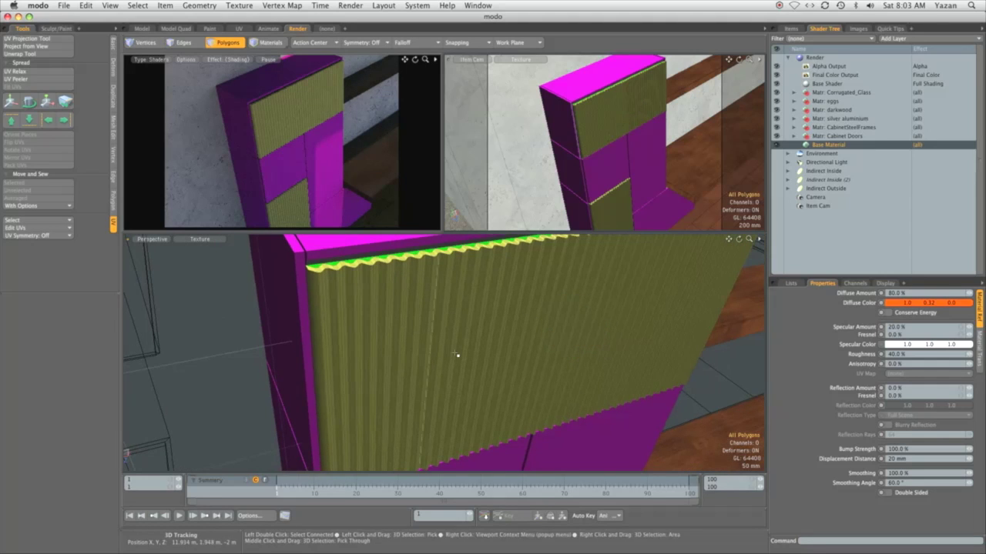
mouse_move(458, 354)
left_mouse_down("alt")
mouse_move(475, 346)
mouse_move(466, 324)
mouse_move(439, 354)
left_mouse_up("alt")
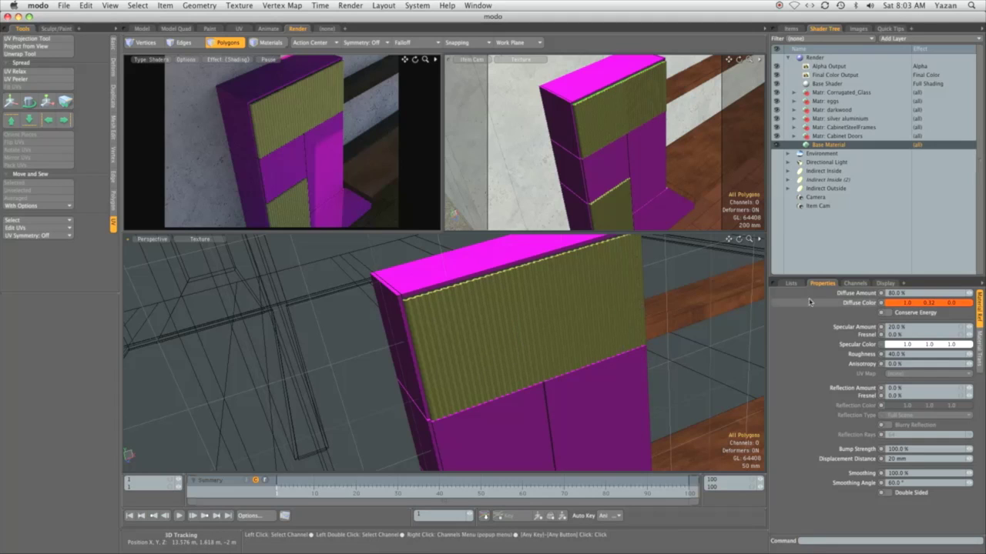
Add a point light to the scene's item list.
left_click(791, 28)
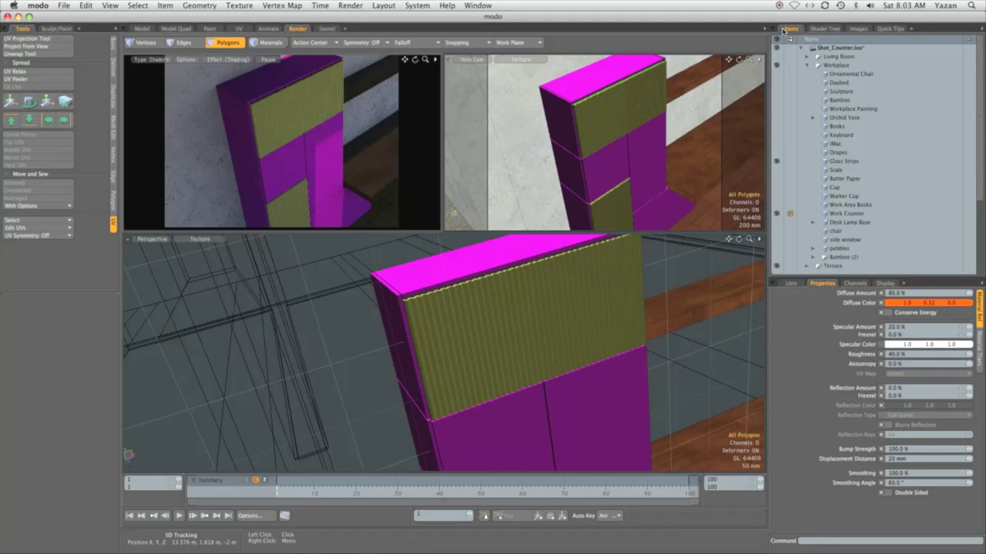
left_click(807, 65)
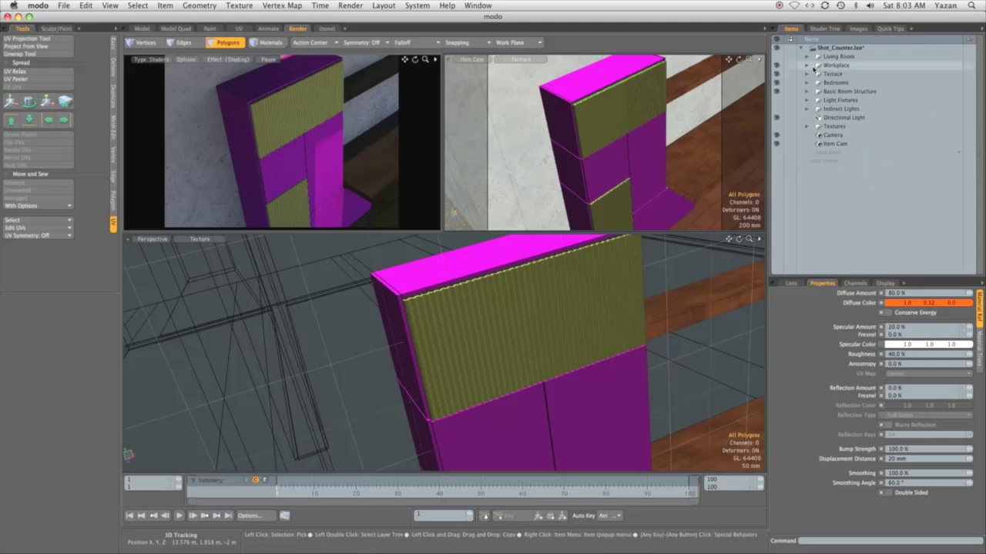
left_click(828, 153)
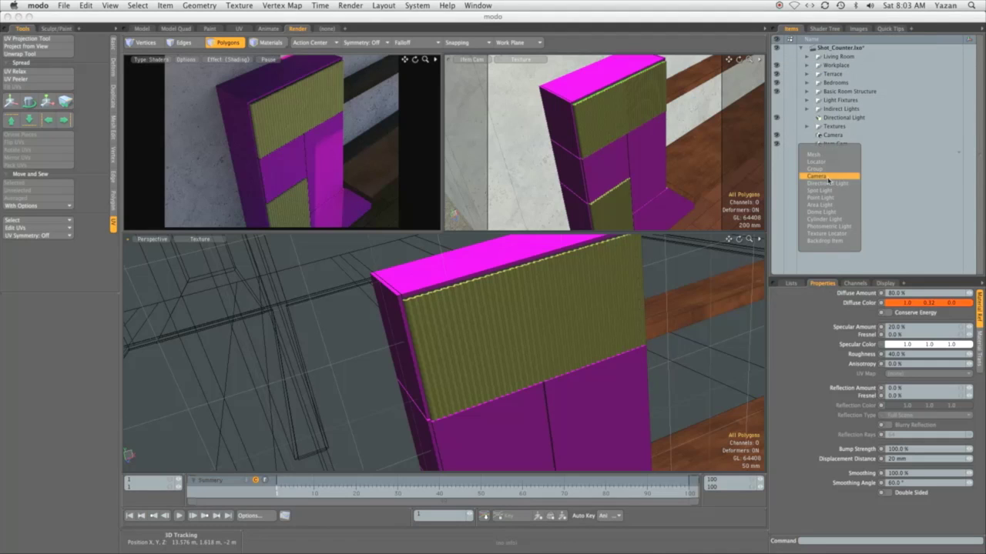
left_click(825, 205)
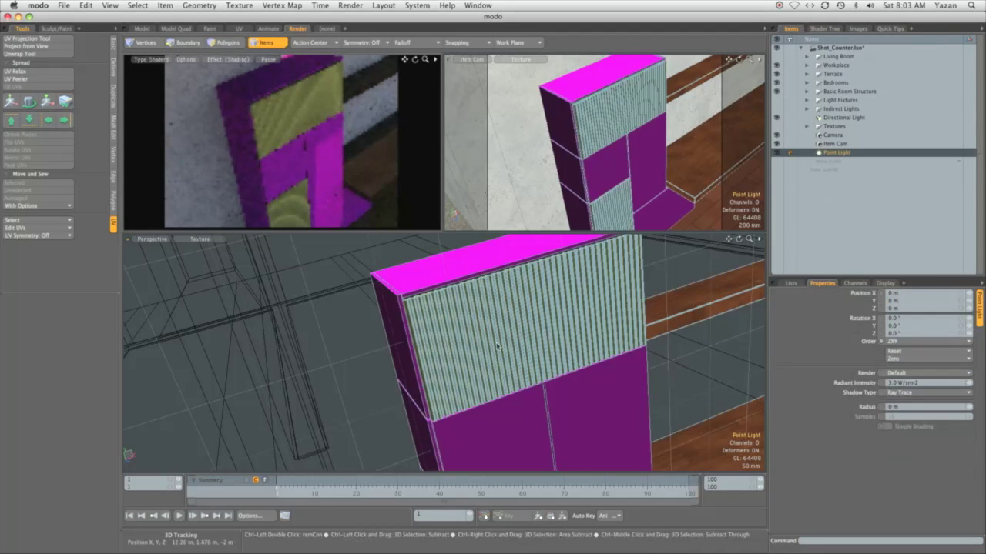
In the top view, move the point light inside the cabinet footprint to X 12.625 m and Z -2.315 m.
key("ctrl+space")
left_click(456, 307)
scroll(406, 344, "down", 10)
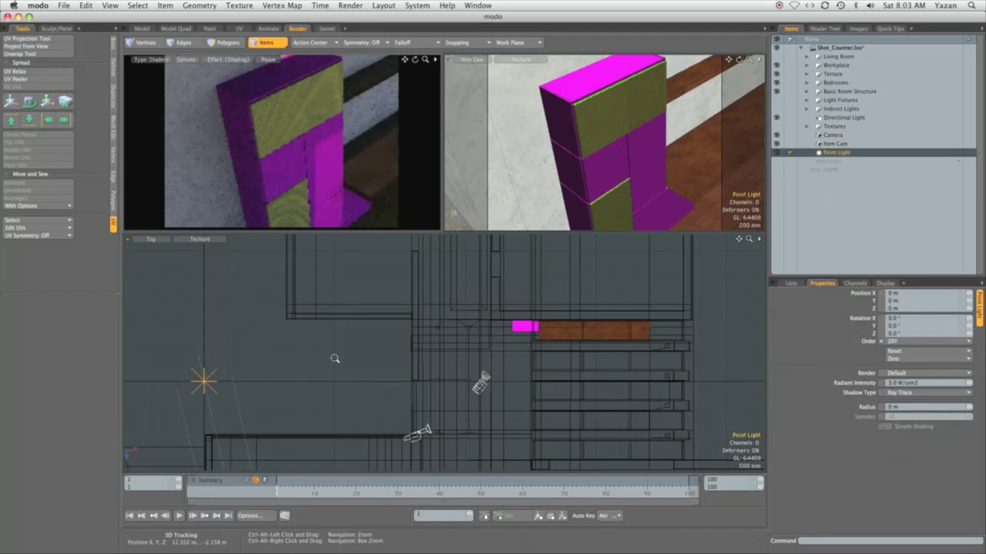
key("y")
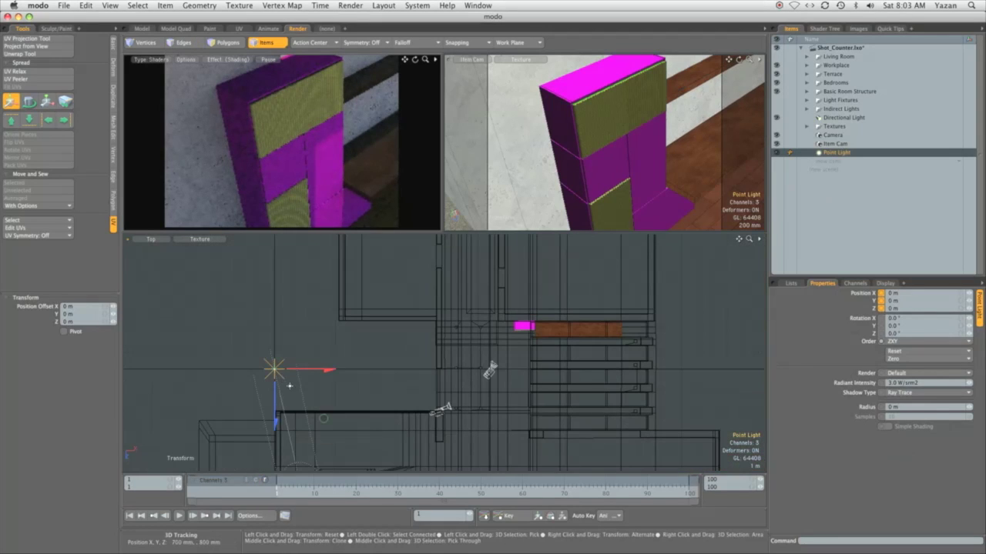
left_click_drag(290, 385, 542, 339)
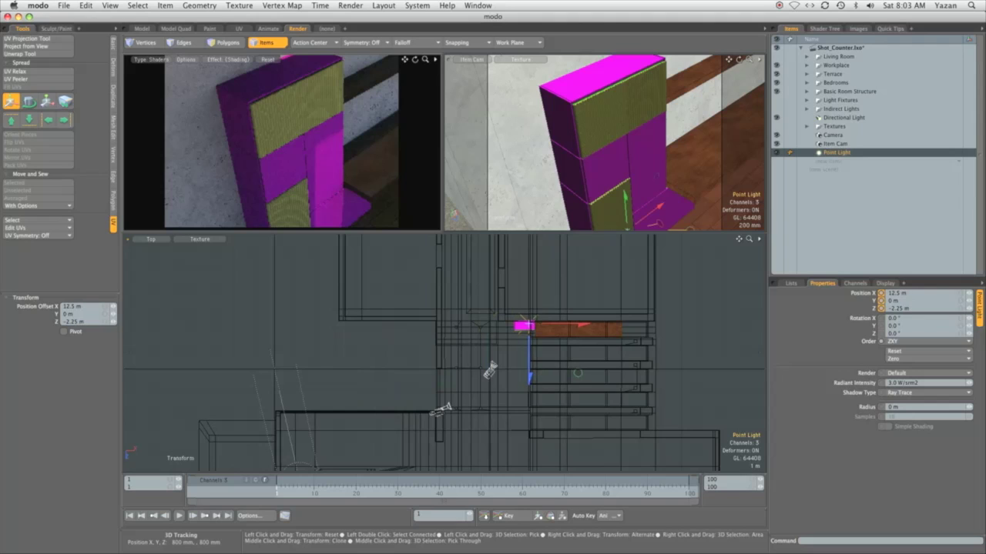
scroll(523, 325, "up", 8)
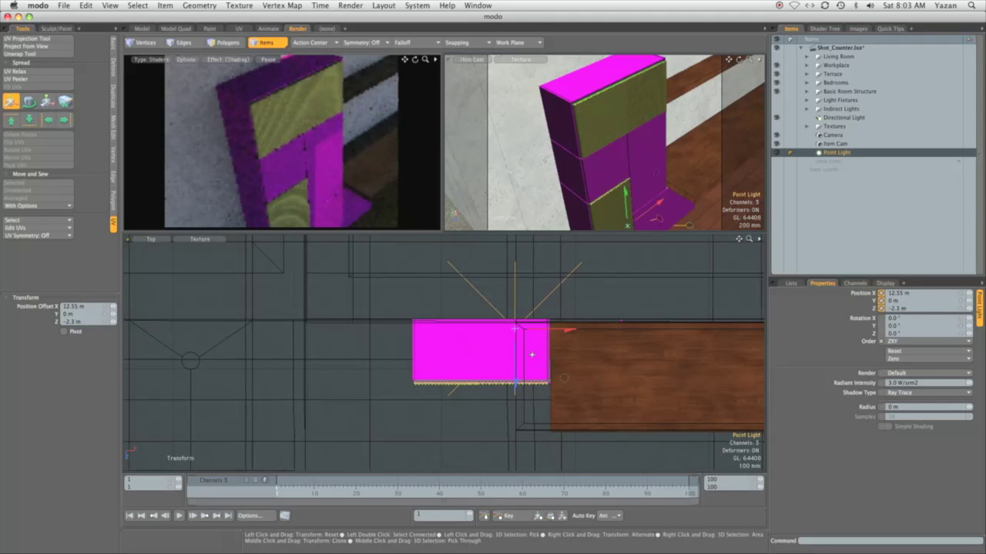
left_click_drag(516, 328, 525, 330)
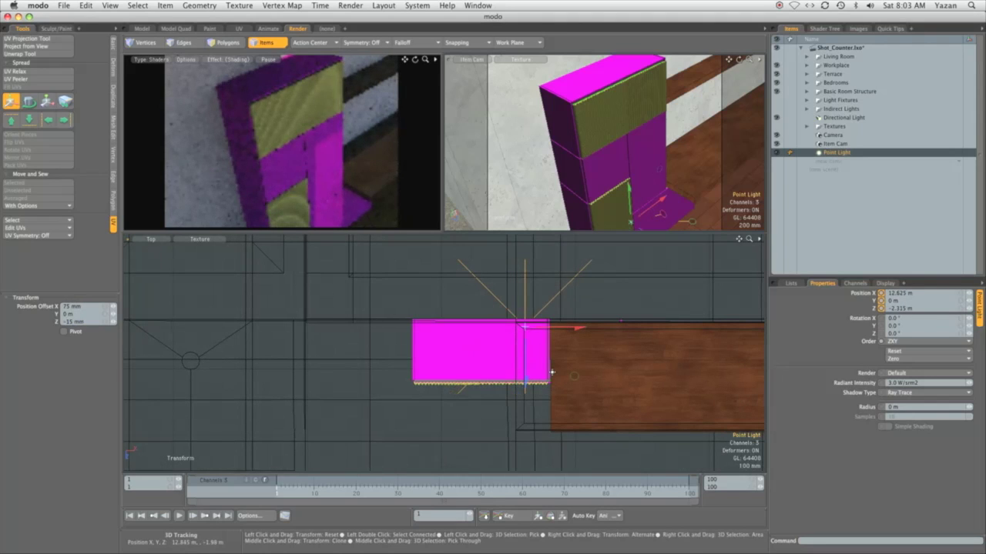
In the front view, raise the point light to Y 1.94 m, inside the upper glass compartment.
key("ctrl+space")
left_click(594, 400)
left_click_drag(590, 402, 554, 409, "ctrl+alt")
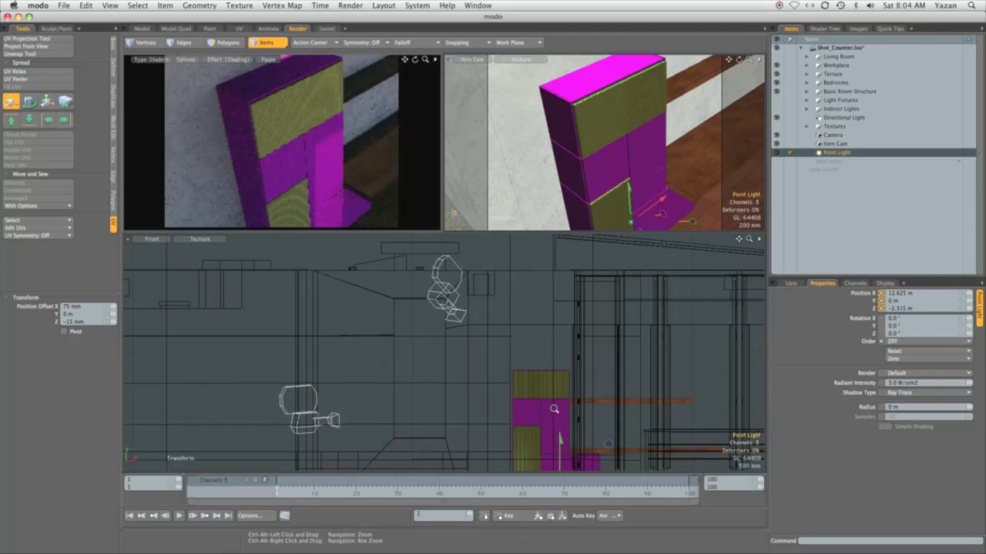
left_click_drag(559, 453, 559, 391)
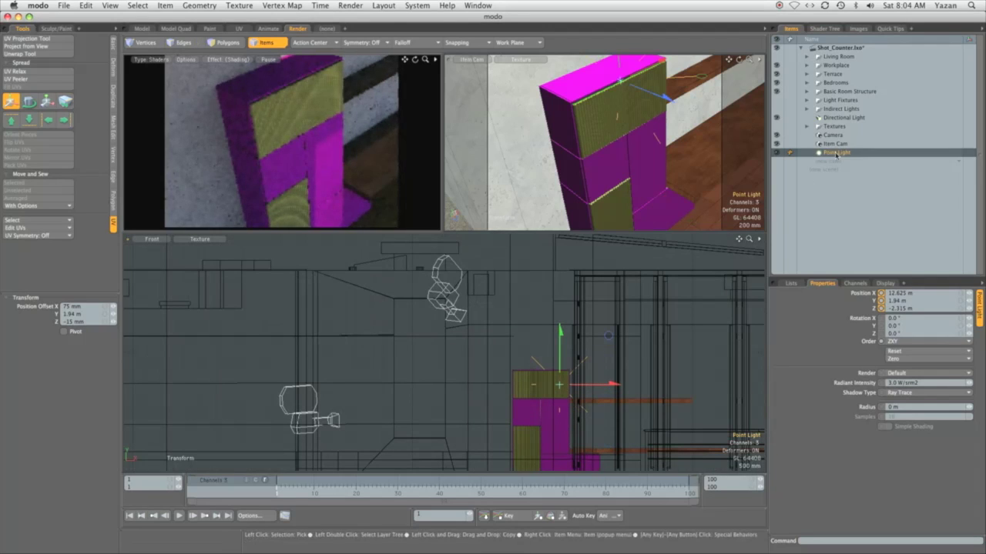
Create an instance of the point light and move it across the upper compartment to X 12.015 m.
right_click(807, 151)
left_click(833, 230)
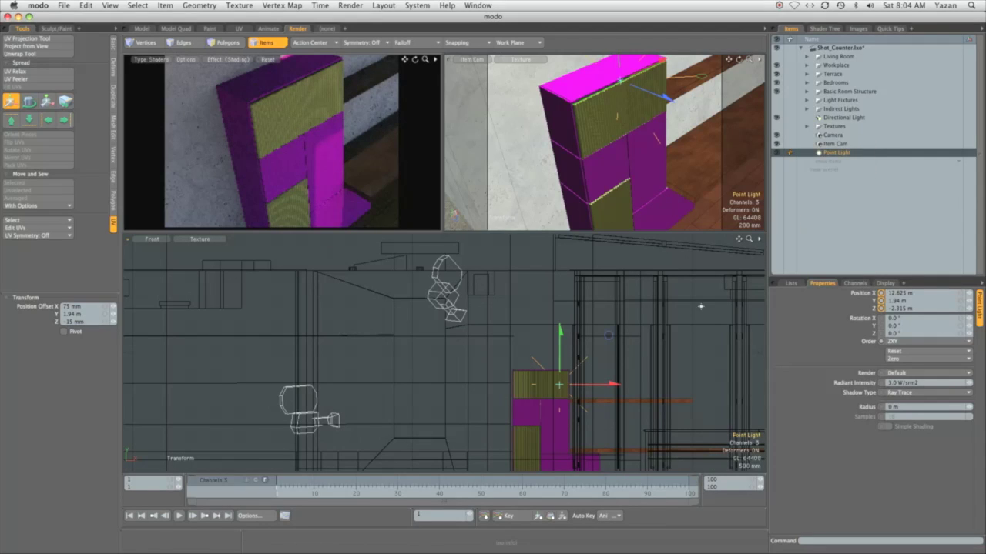
left_click_drag(589, 377, 570, 383)
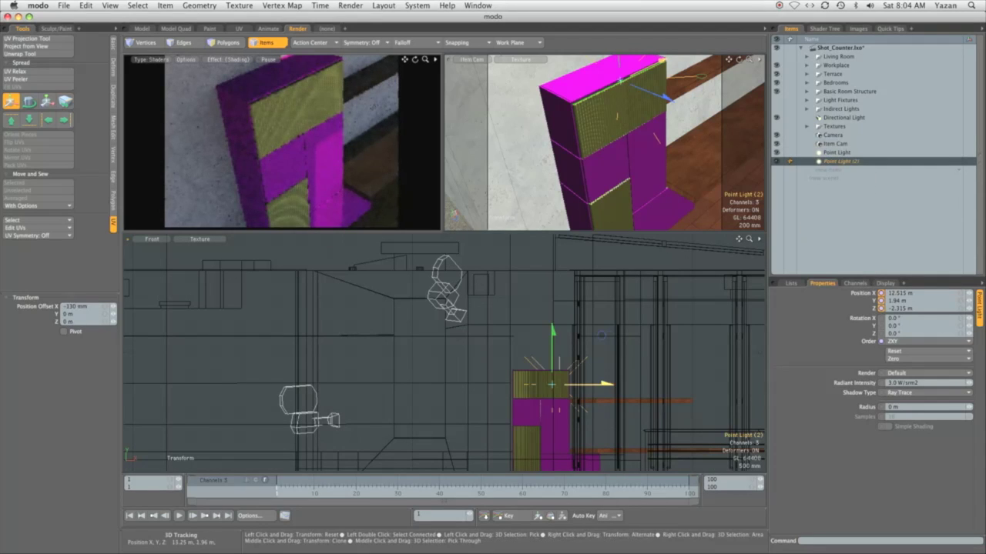
Duplicate the instanced point light and lower the copy to Y 950 mm, into the tall lower glass compartment.
right_click(820, 161)
left_click(840, 223)
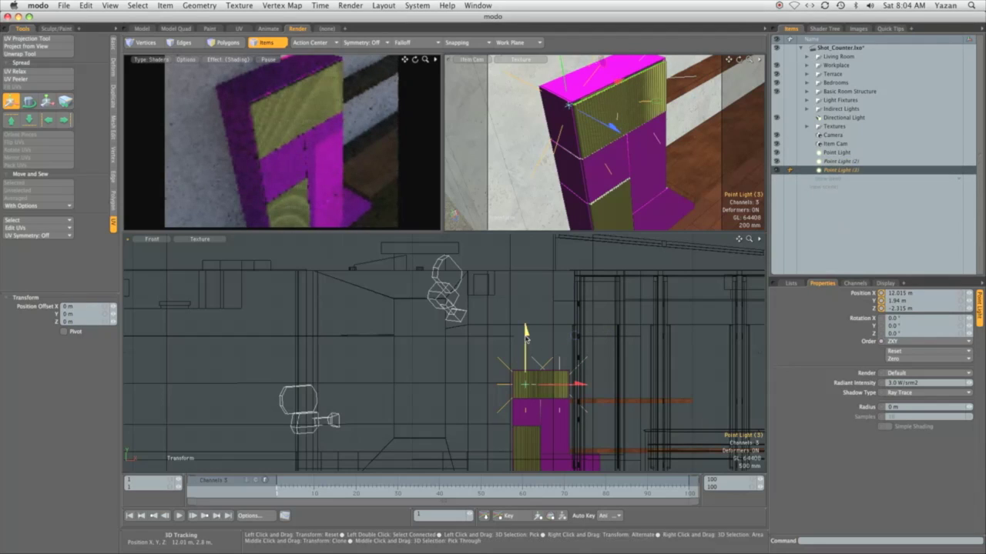
left_click_drag(525, 332, 525, 390)
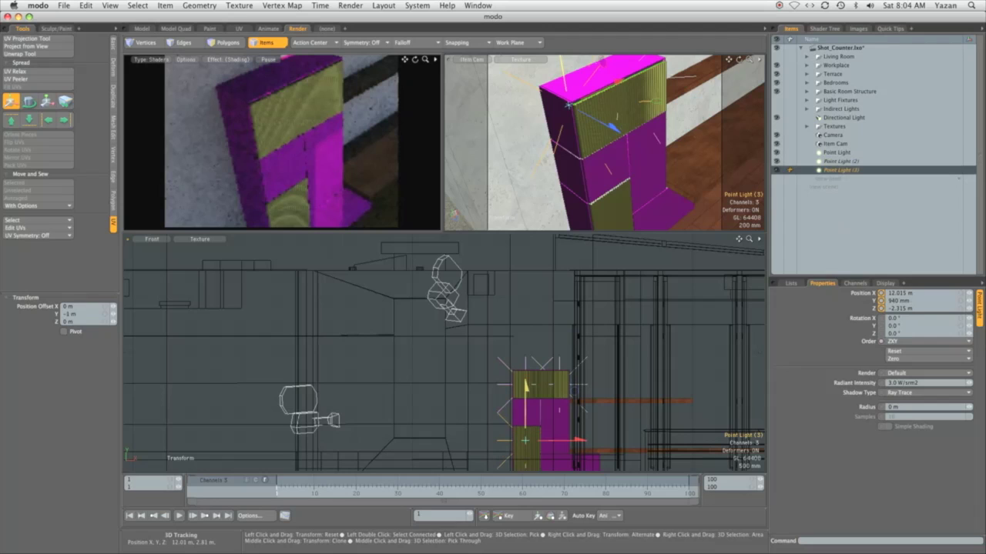
Duplicate the lowered point light and move the copy down to about Y 340 mm near the lower compartment's base.
right_click(843, 173)
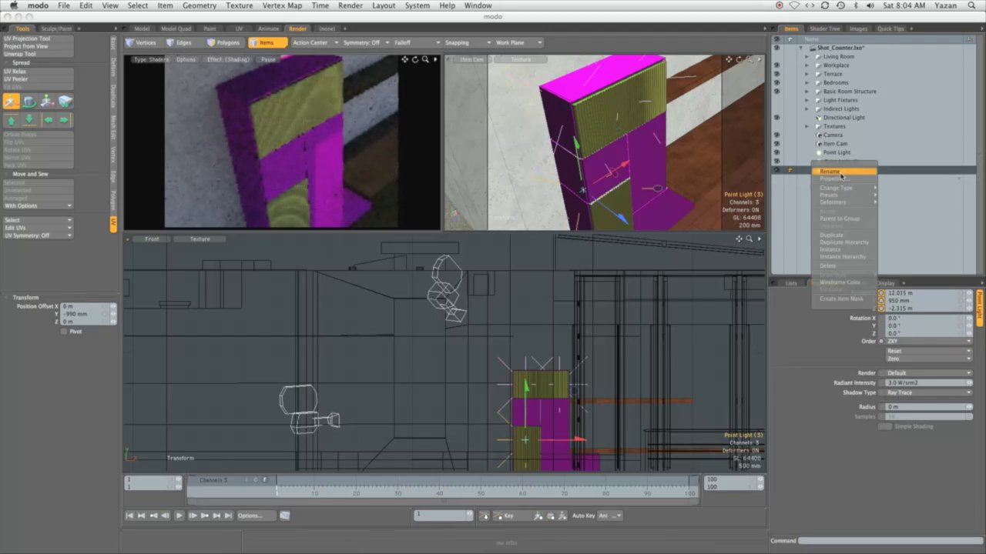
left_click(838, 235)
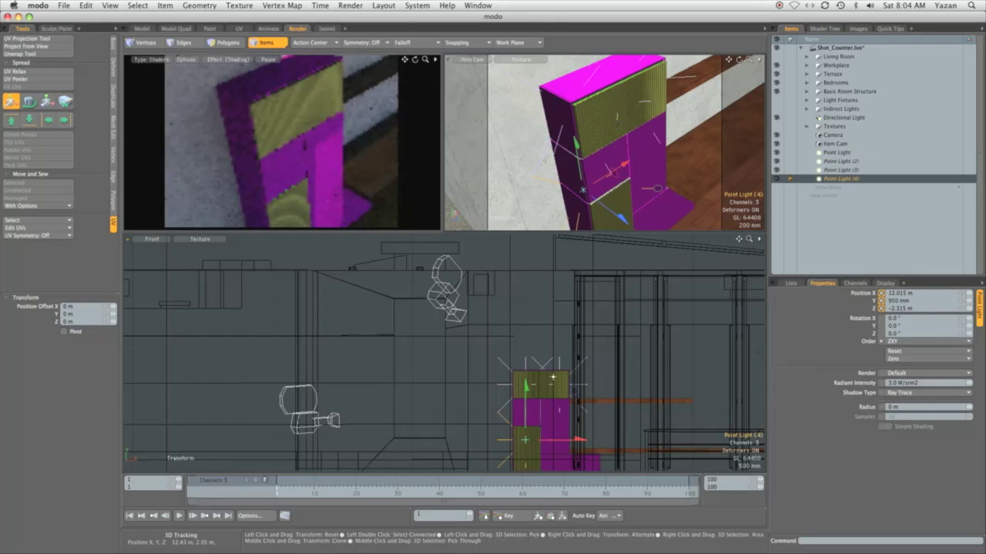
left_click_drag(554, 363, 555, 262, "alt+shift")
left_click_drag(524, 282, 525, 292)
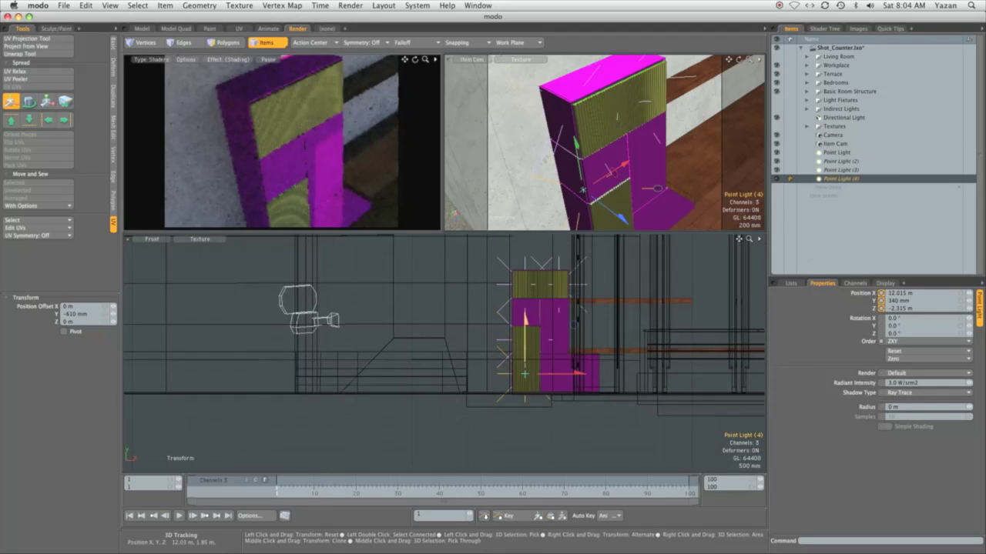
Expand the Workplace group and select the Work Counter mesh.
left_click(521, 266)
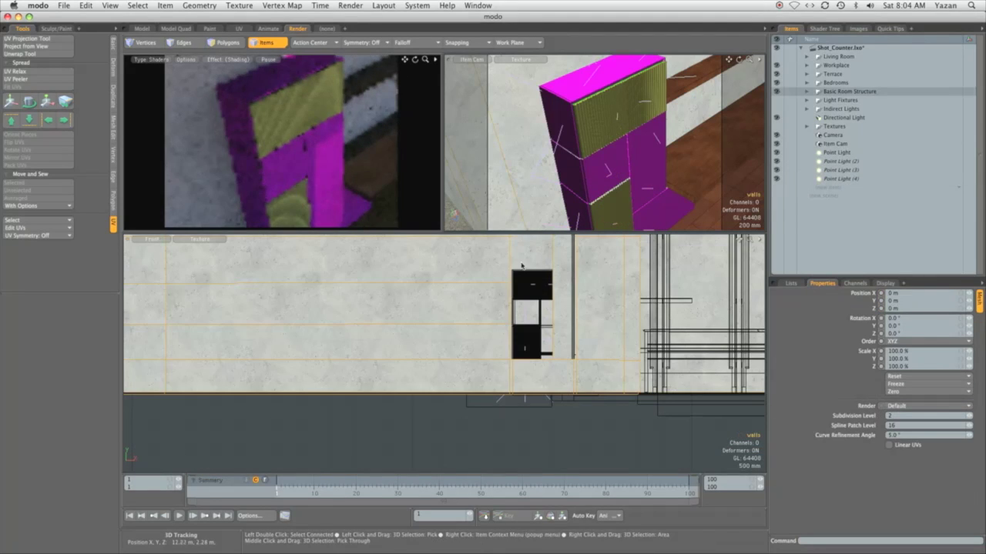
left_click(837, 153)
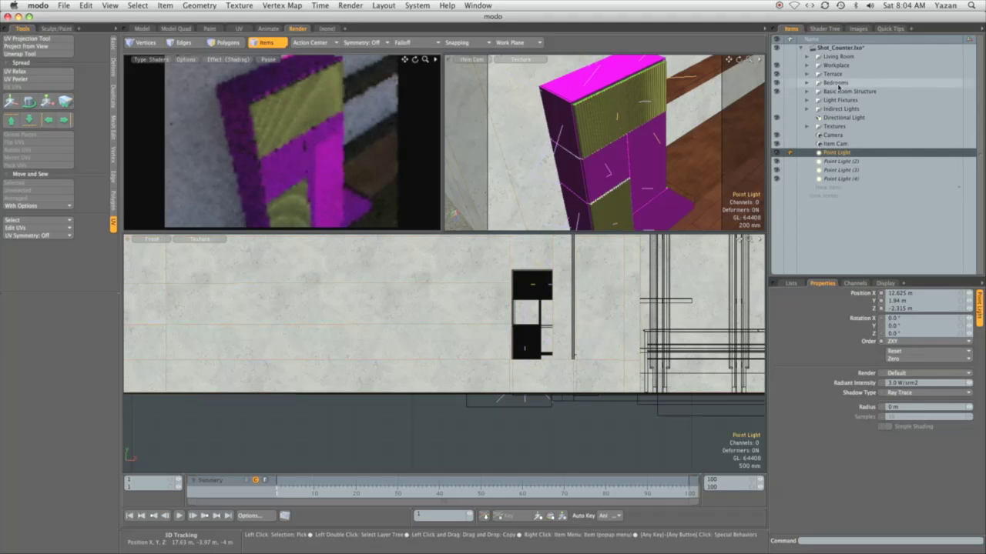
left_click(807, 65)
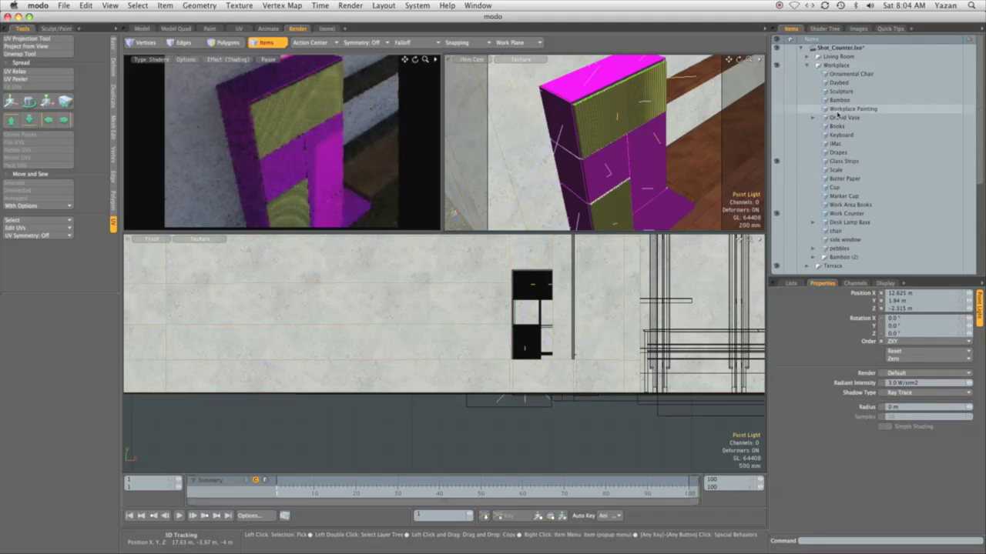
left_click(839, 213)
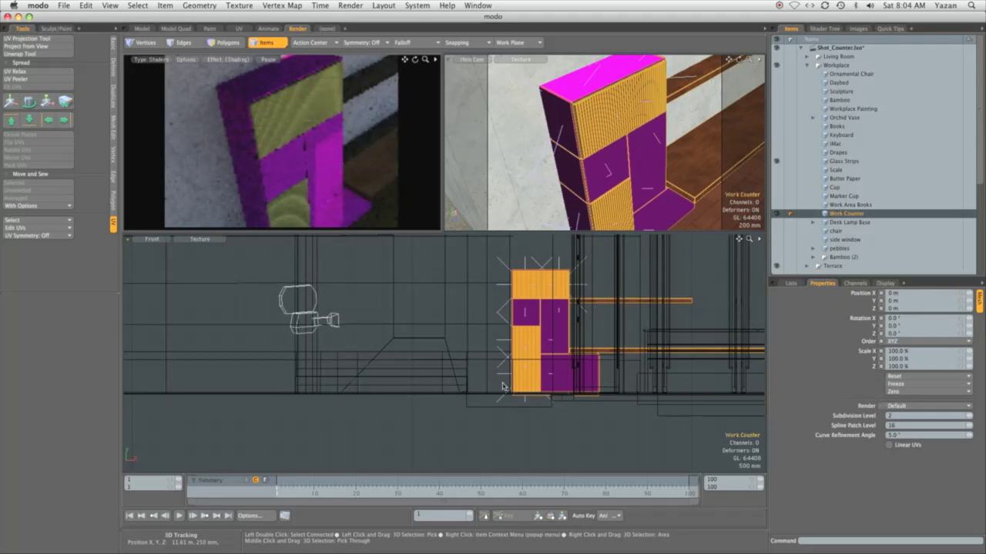
Collapse the Workplace group, inspect the original Point Light's properties, and clear the item selection.
left_click(807, 65)
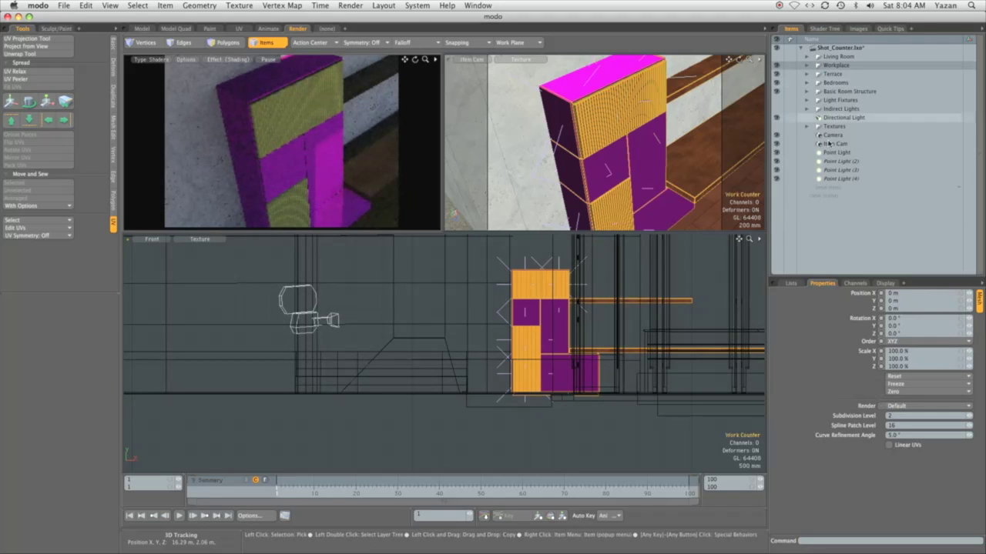
left_click(837, 153)
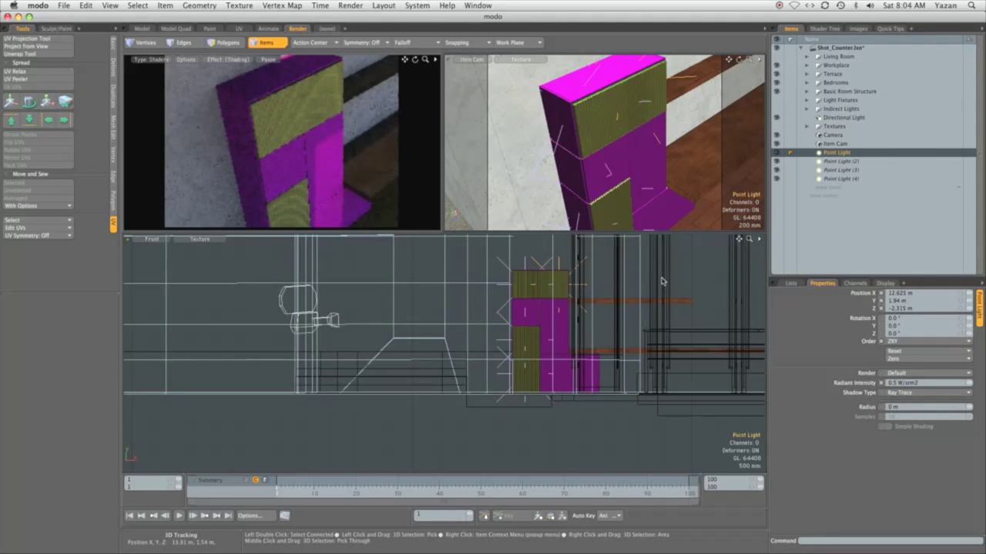
left_click(645, 327)
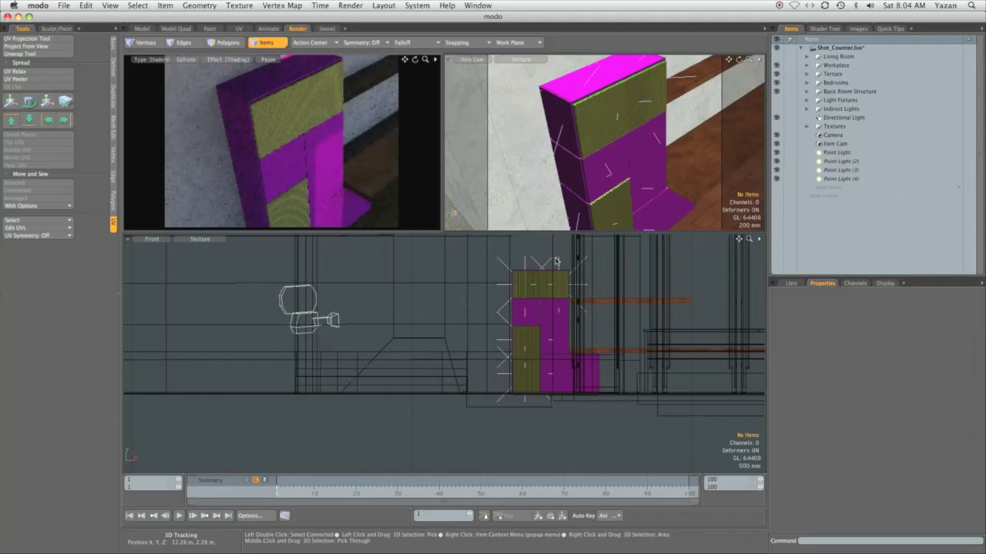
Set the Corrugated_Glass material's diffuse color to light grey (0.8, 0.8, 0.8) and its diffuse amount to 25%.
left_click(824, 29)
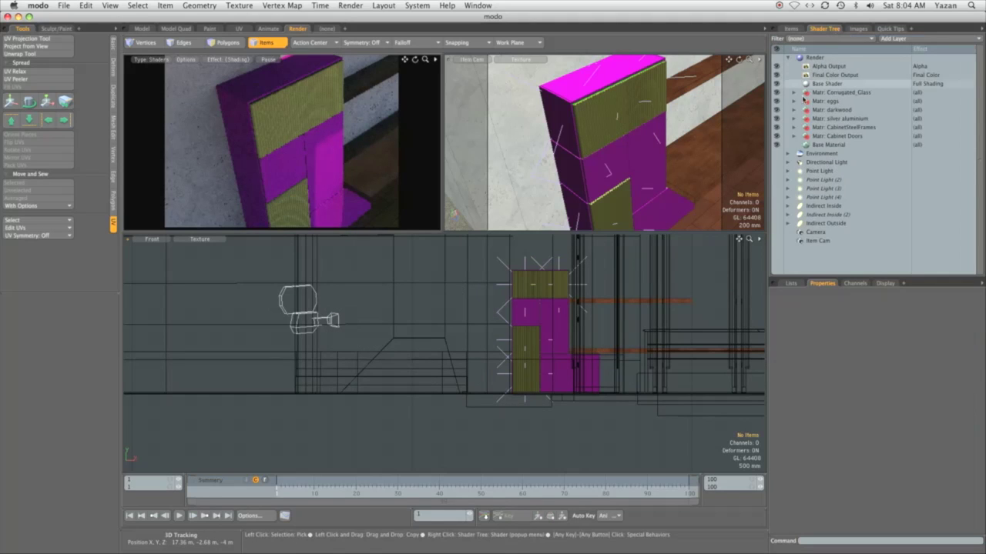
left_click(794, 93)
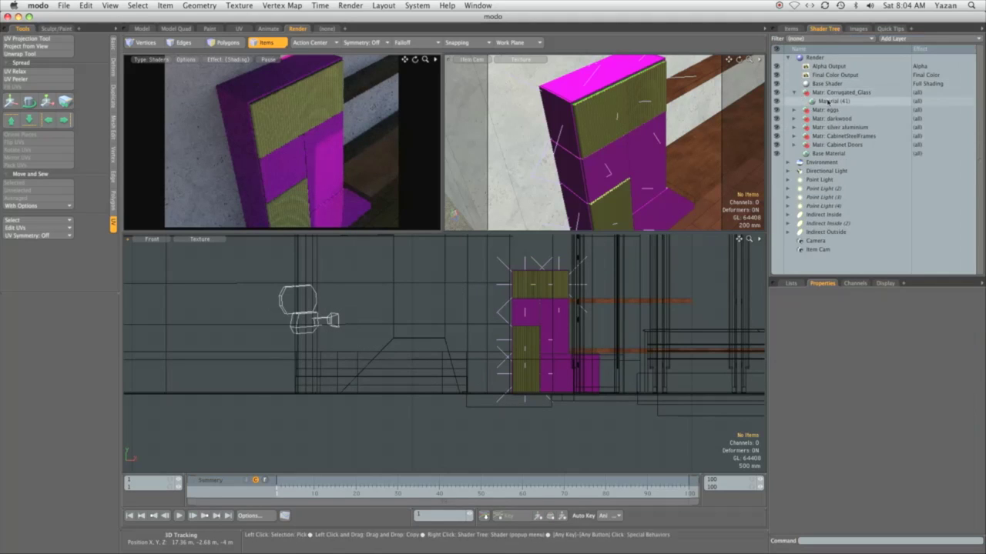
left_click(830, 102)
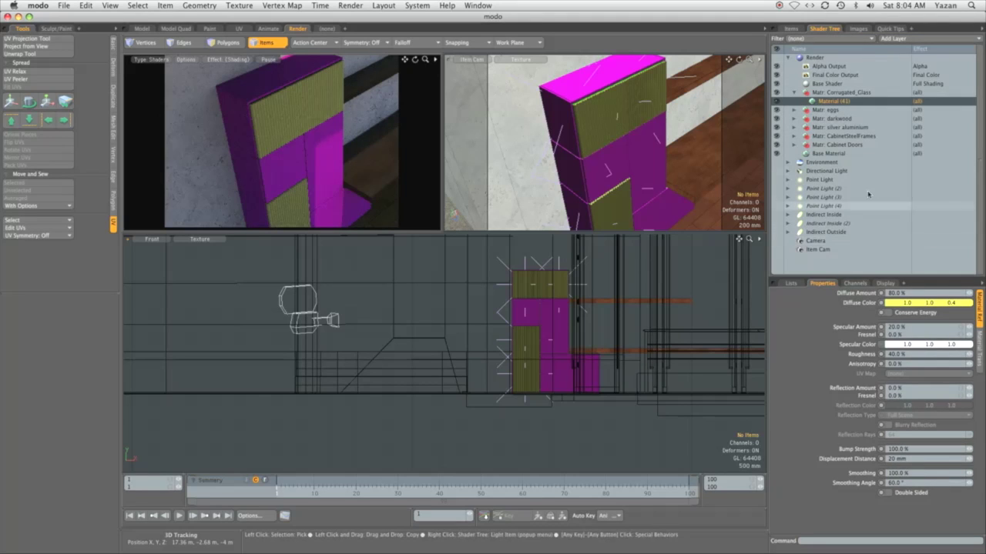
left_click(890, 304)
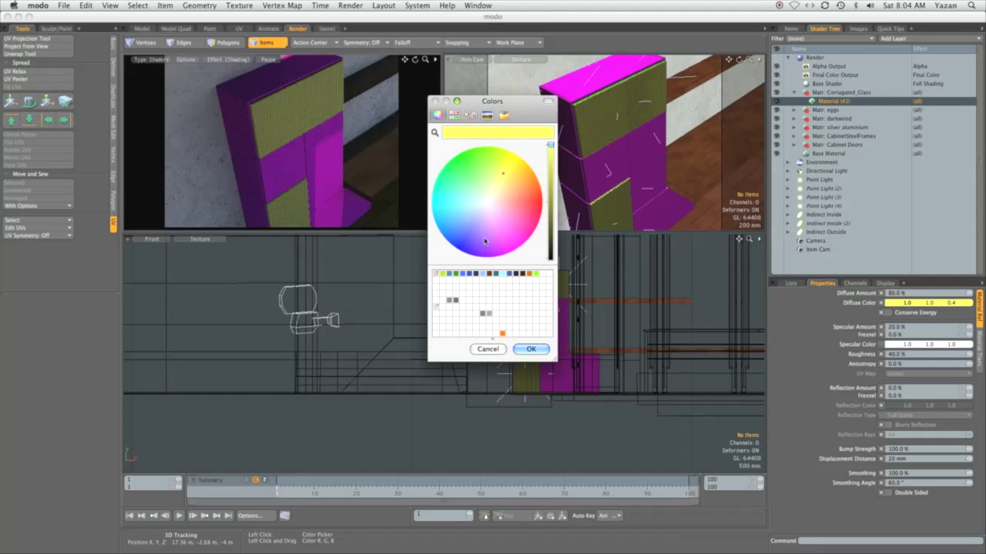
left_click(504, 115)
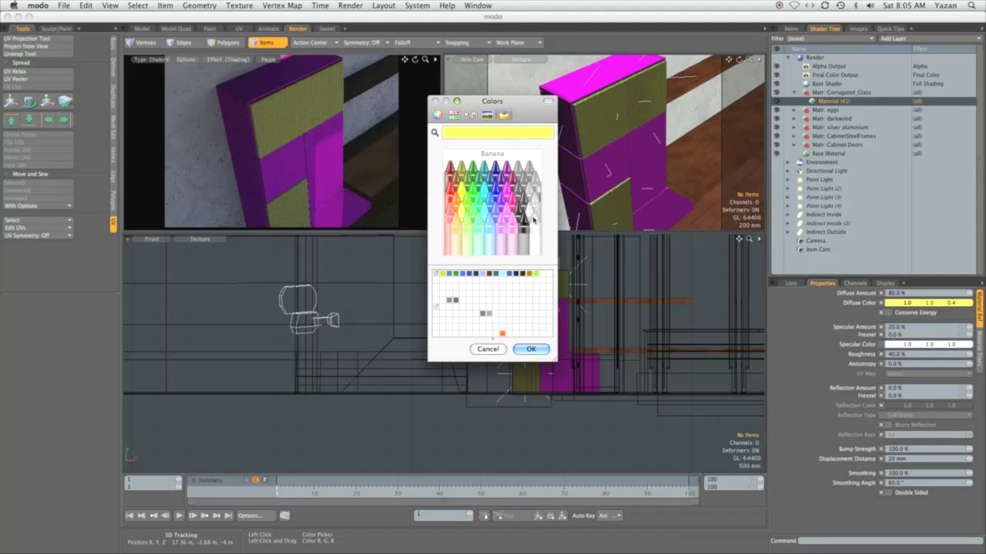
left_click(528, 349)
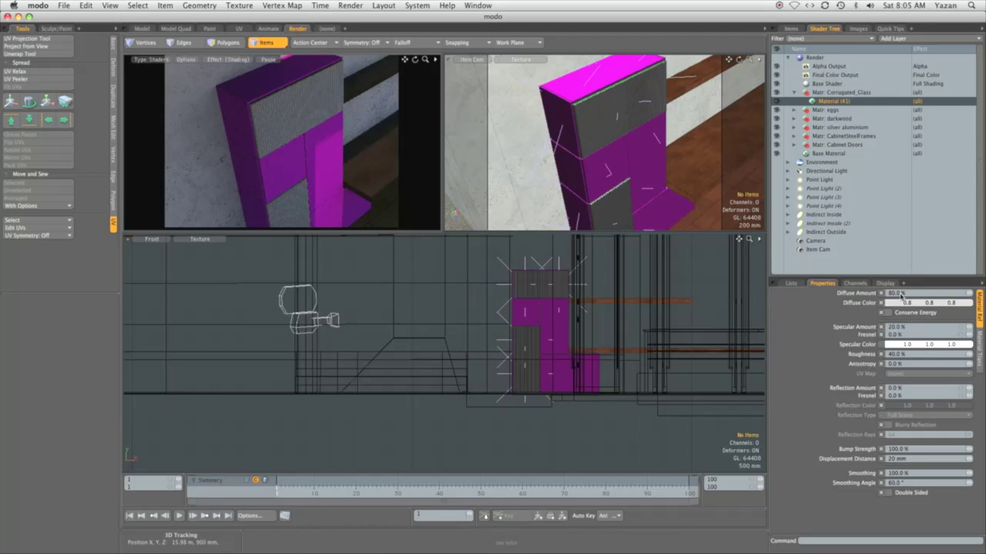
type("25")
key("Return")
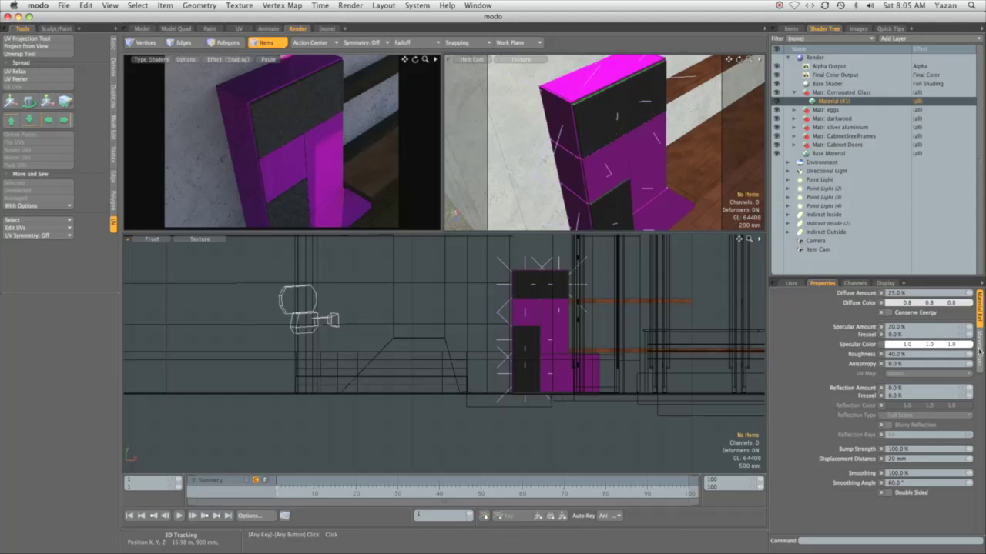
Give the corrugated glass material a transparent amount of 75% and a refractive index of 1.44.
left_click(979, 351)
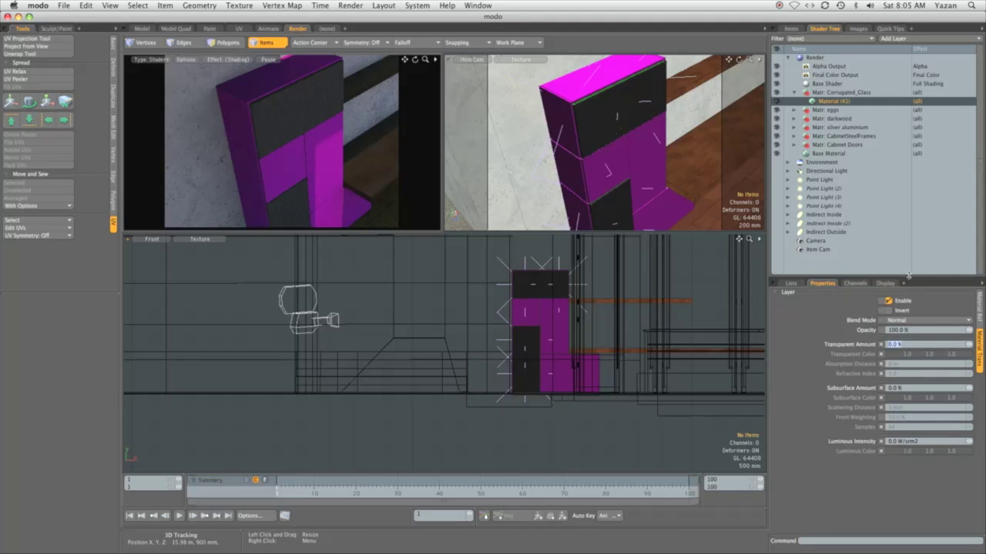
key("Return")
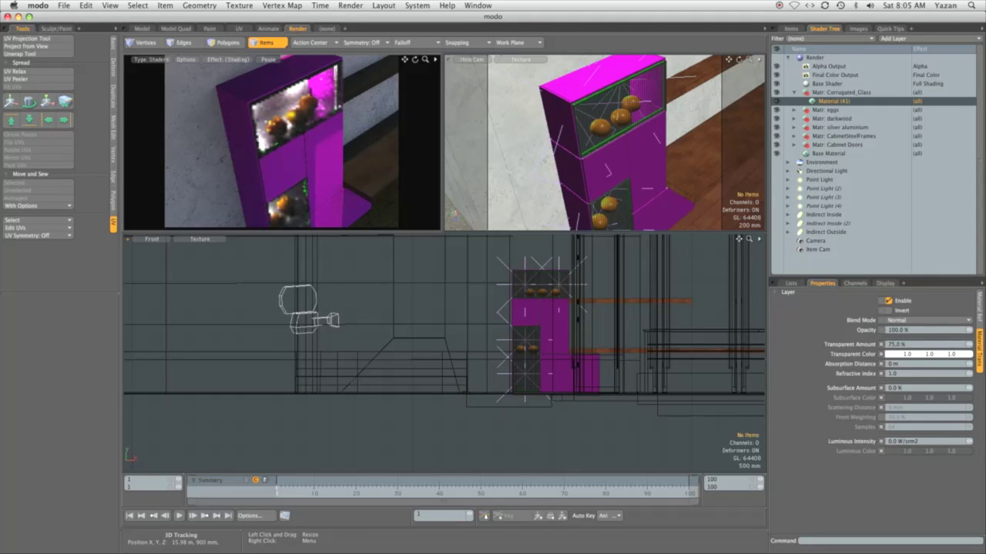
left_click(897, 376)
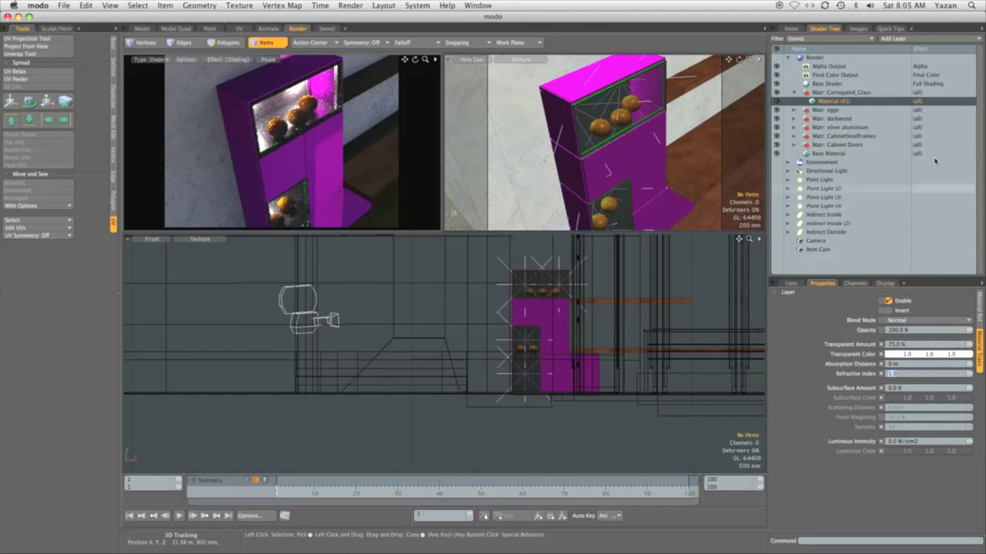
type("1.44")
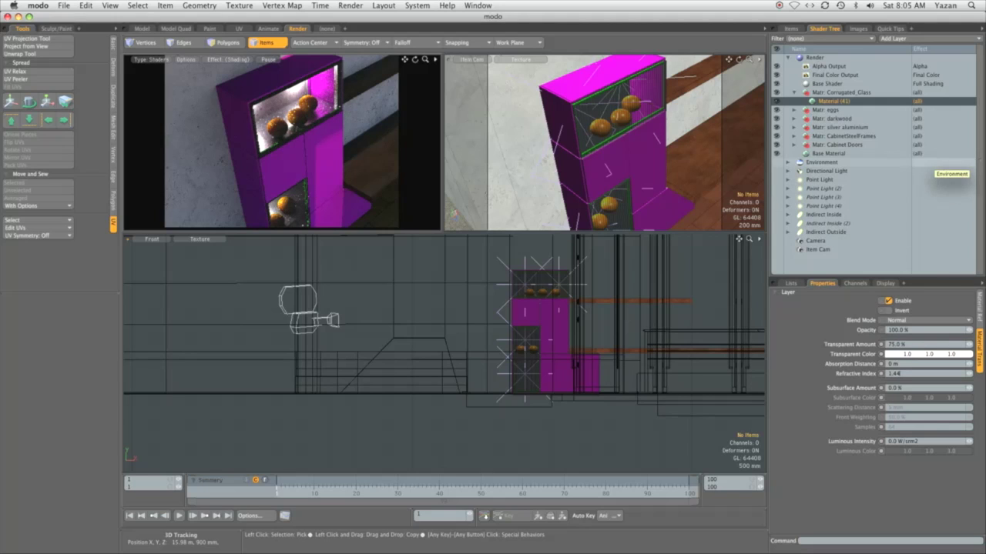
key("Return")
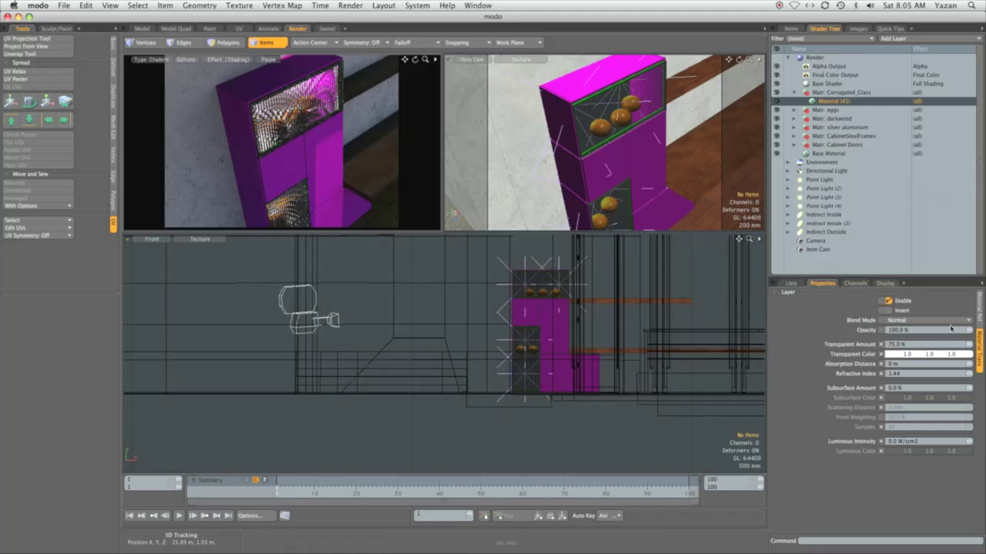
Compare the glass material's diffuse, specular and reflection settings with its transparency and refraction settings.
left_click(979, 314)
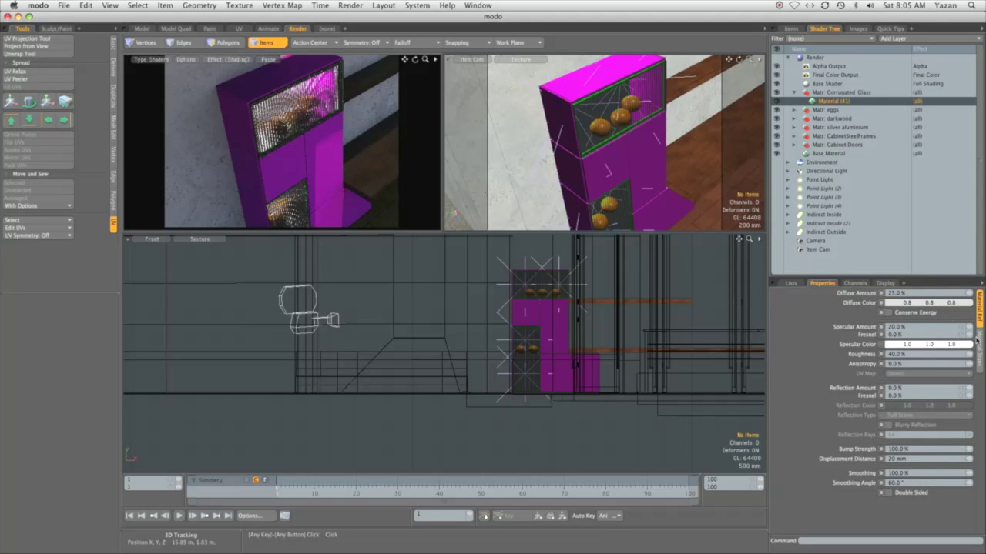
left_click(977, 341)
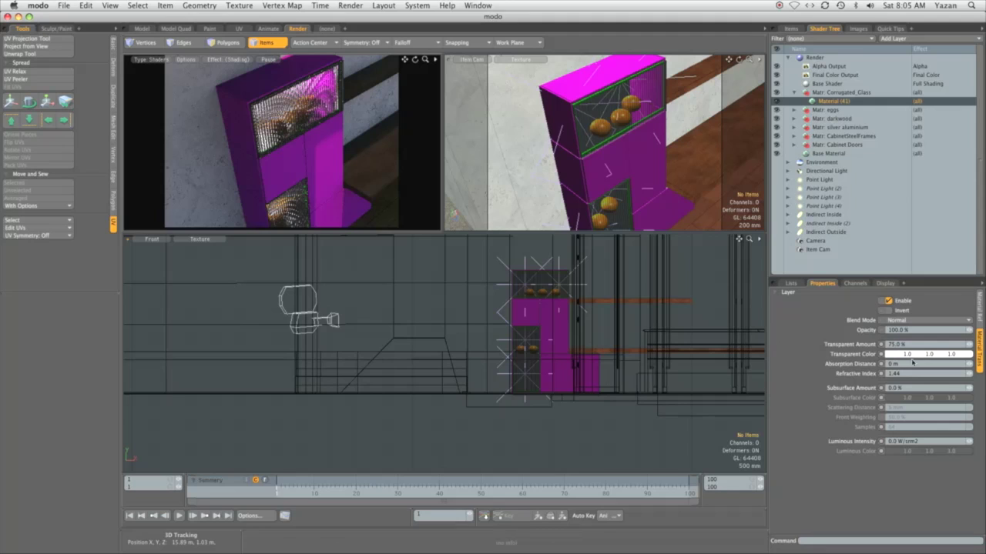
left_click(979, 308)
left_click(978, 339)
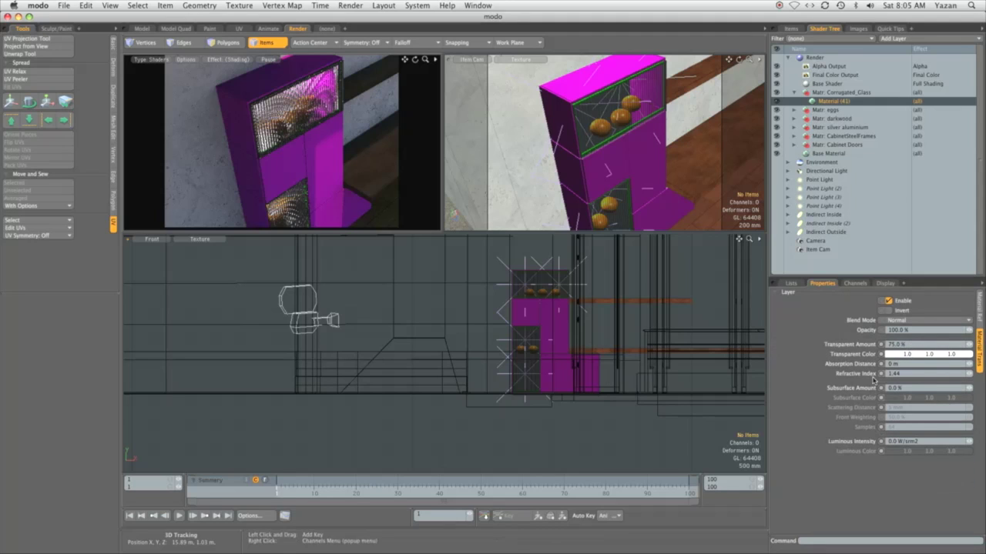
left_click(977, 320)
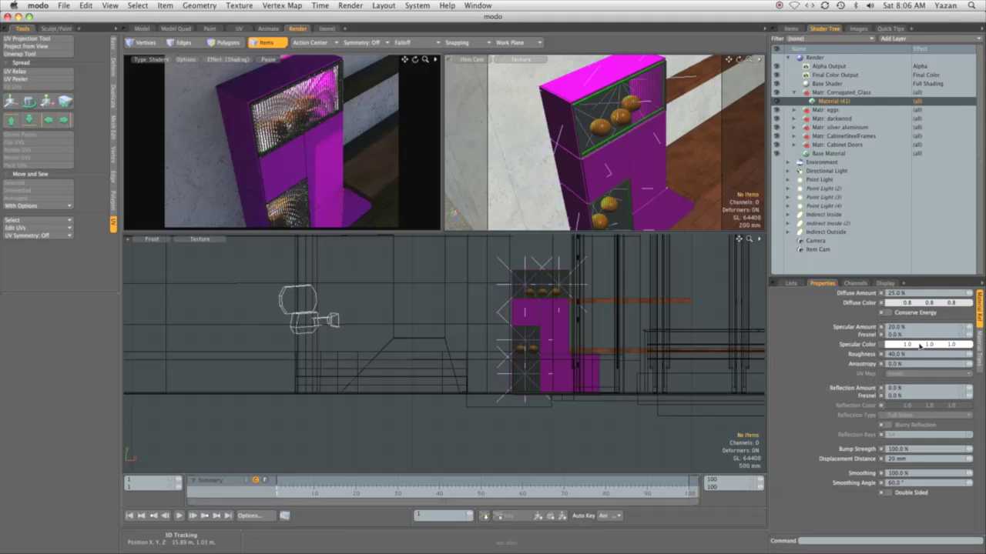
left_click(978, 345)
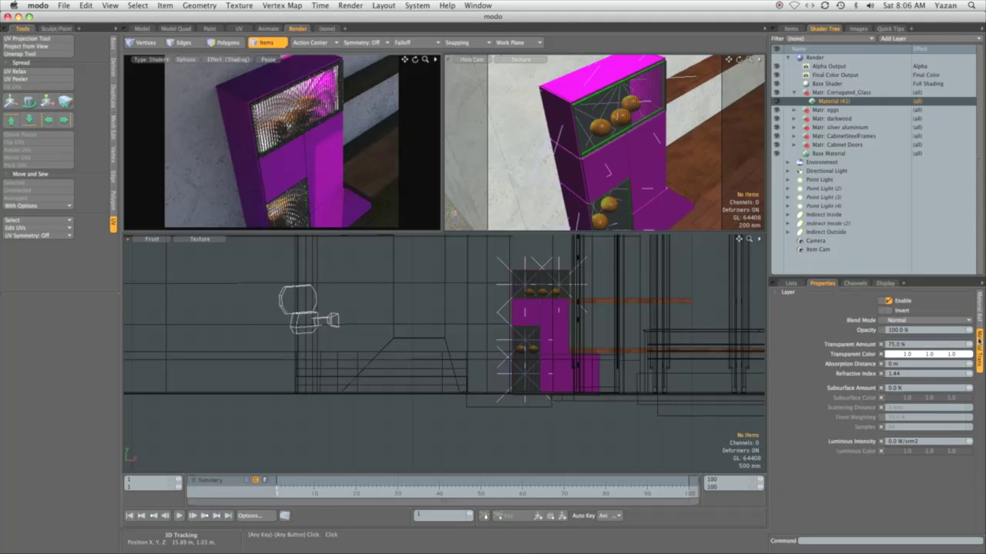
left_click(977, 312)
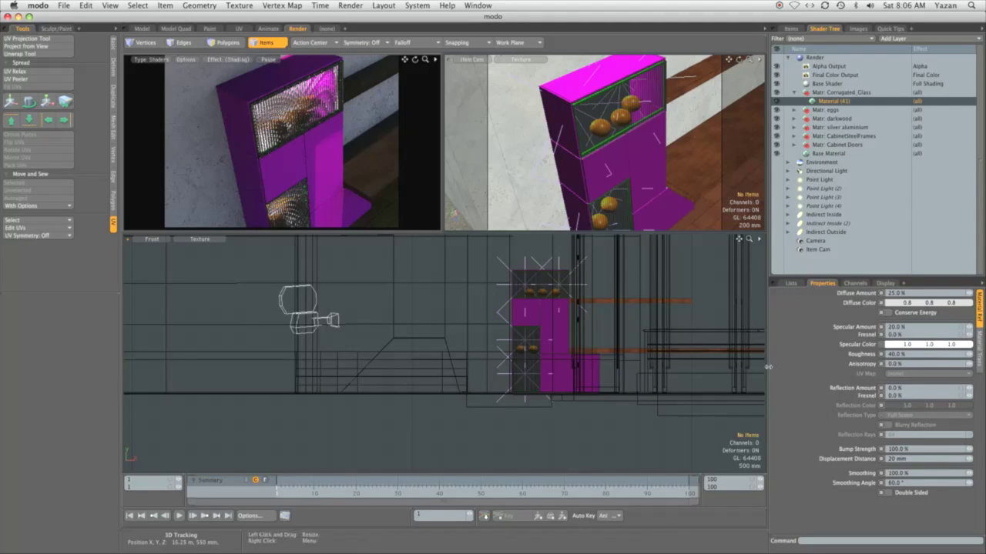
left_click(795, 94)
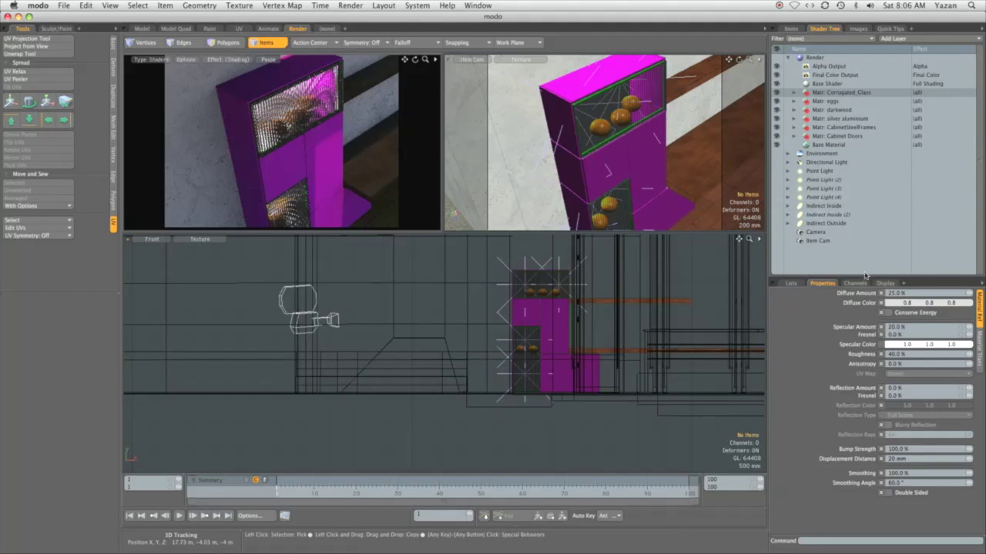
Set the corrugated glass material's reflection amount to 4% and its reflection Fresnel to 80%.
left_click(794, 93)
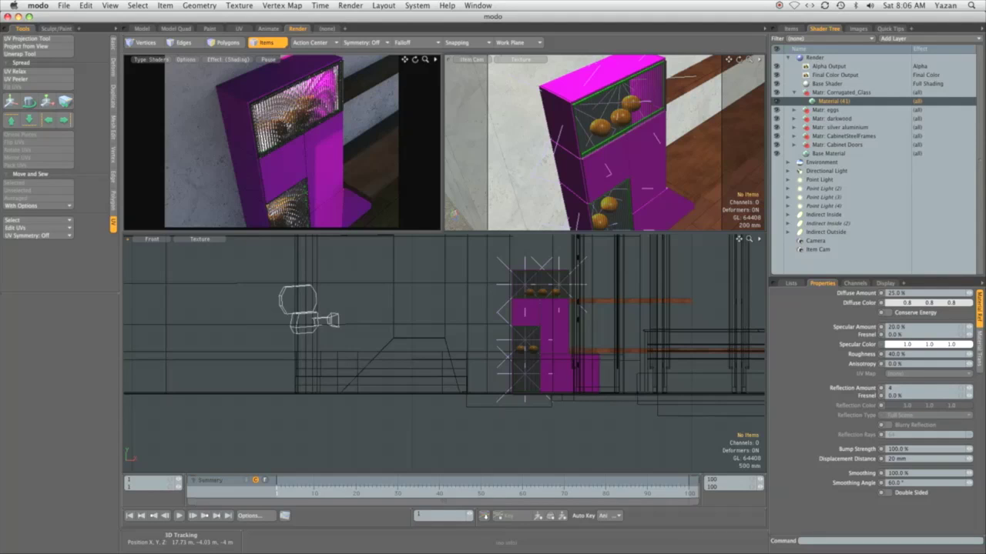
type("4")
key("Tab")
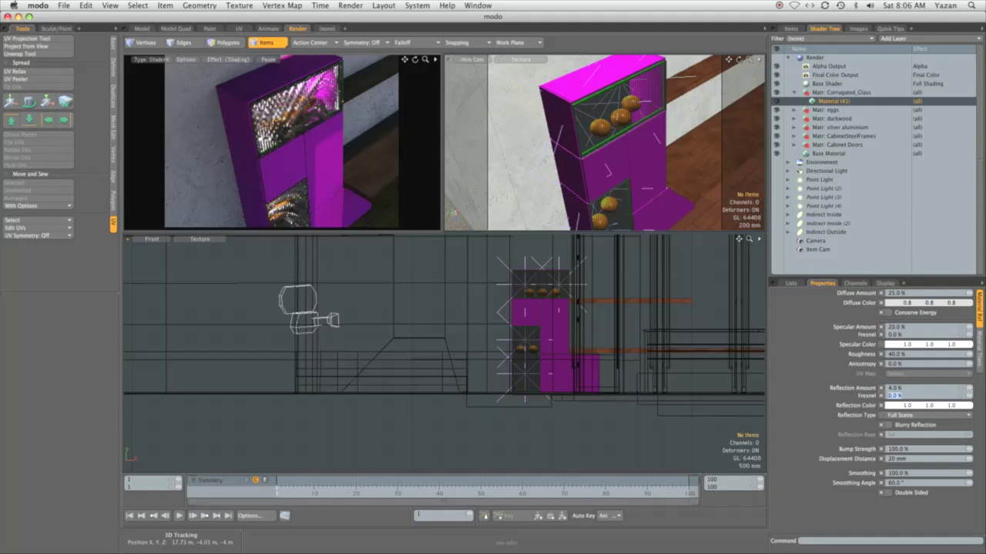
type("80")
key("Return")
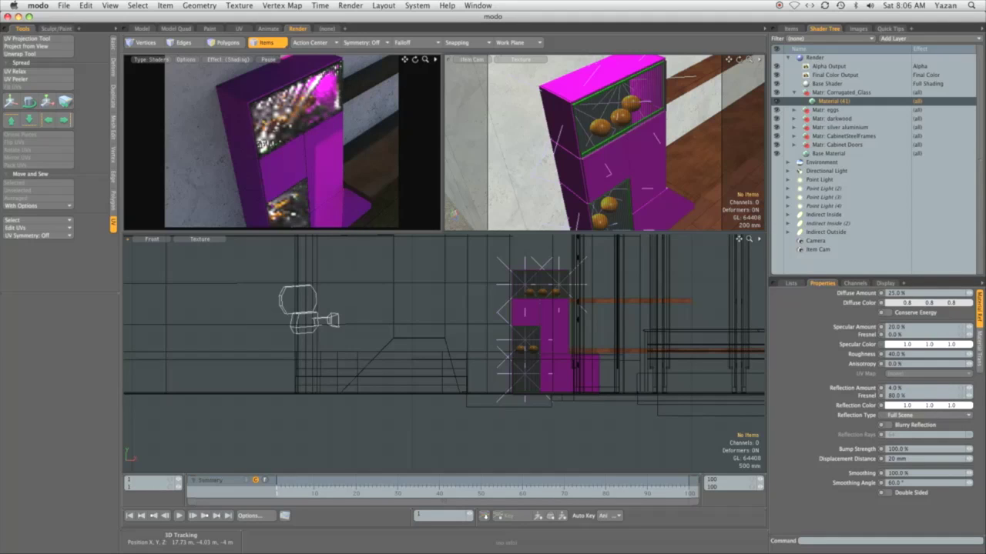
left_click(541, 346)
left_click(539, 361)
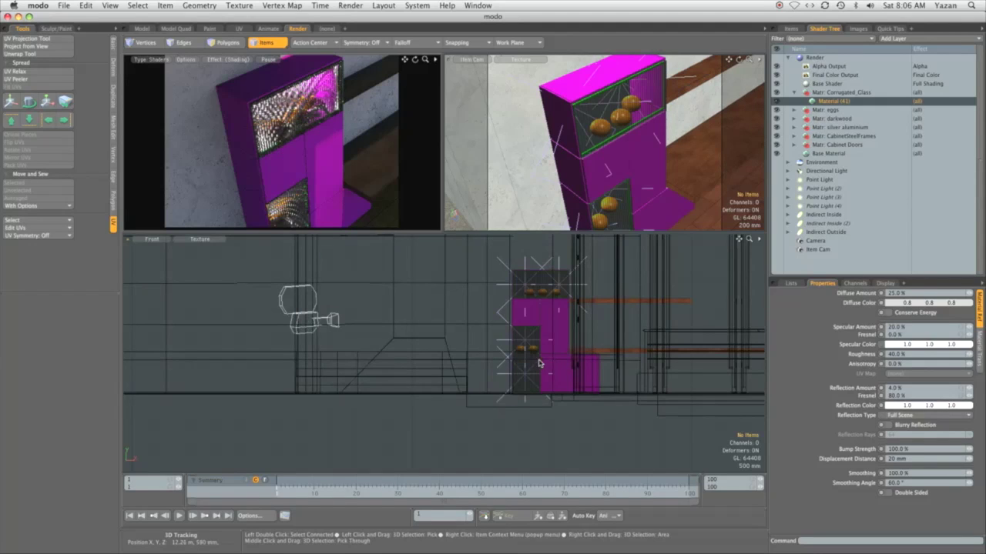
left_click(547, 363)
left_click(546, 363)
left_click(542, 367)
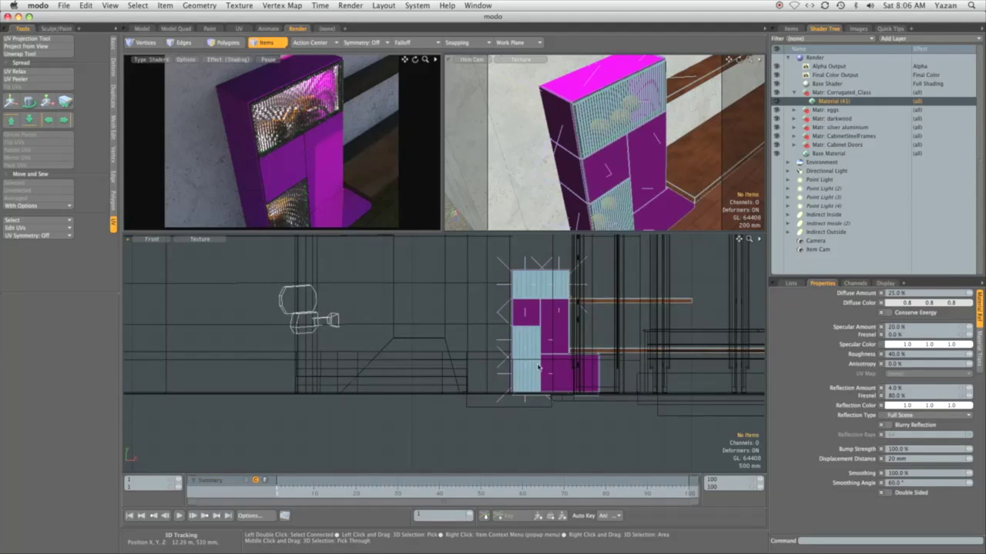
left_click(544, 362)
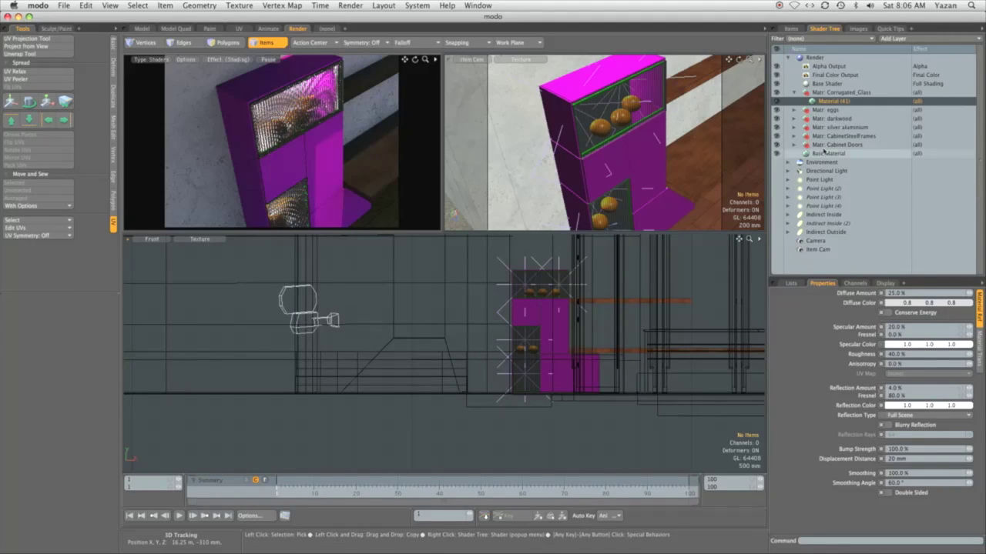
Add a Shader layer to the Corrugated_Glass group and move the group above the Base Shader.
left_click(830, 93)
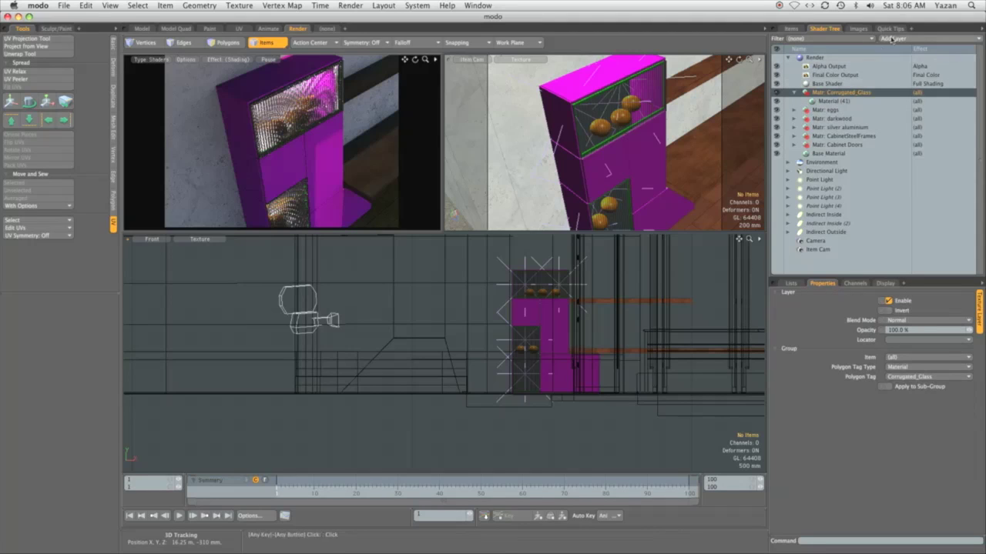
left_click(893, 38)
left_click(884, 123)
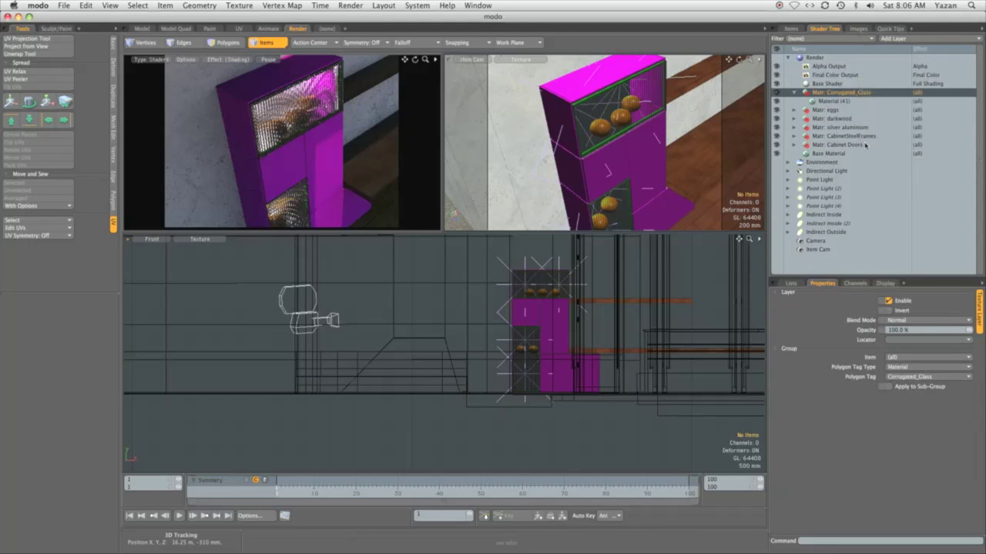
left_click_drag(829, 93, 826, 84)
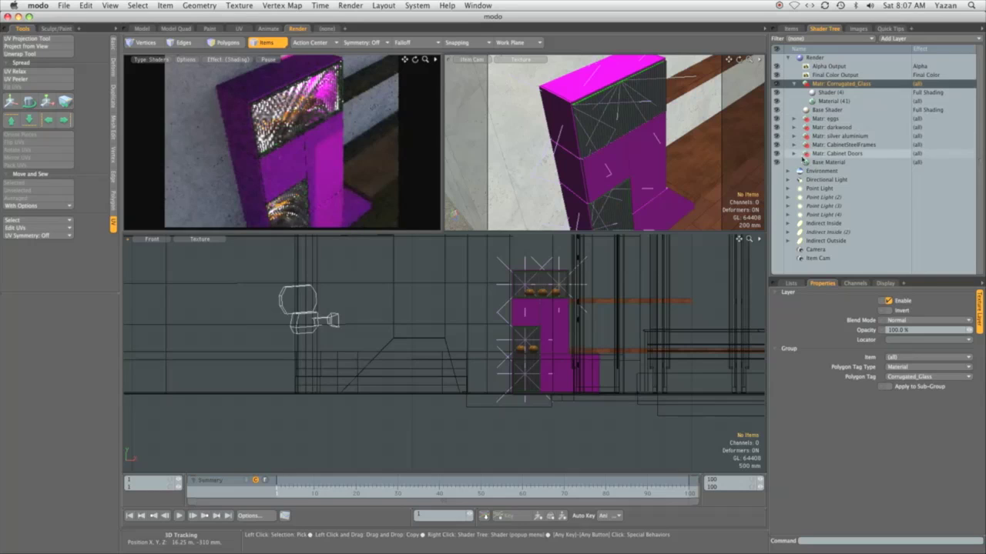
Disable Cast Shadows, Receive Shadows and Visible to Indirect Rays on the glass group's shader.
left_click(831, 94)
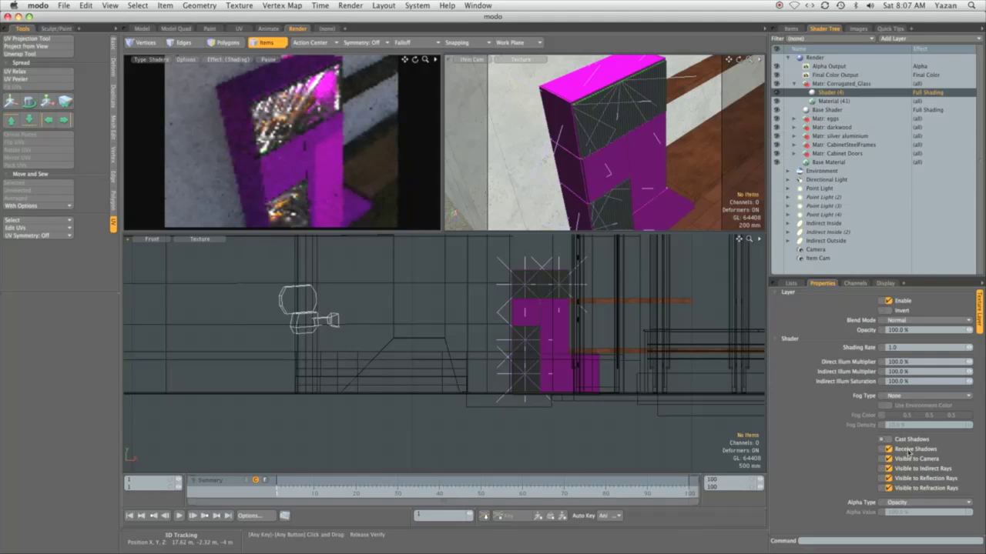
left_click(905, 453)
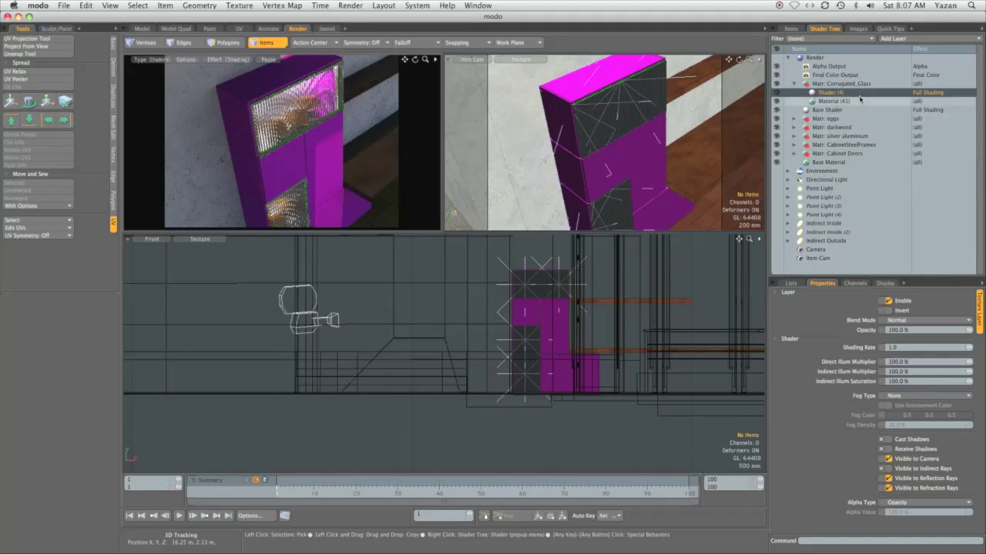
Add a Noise texture layer to the Corrugated_Glass group between its shader and material.
left_click(904, 41)
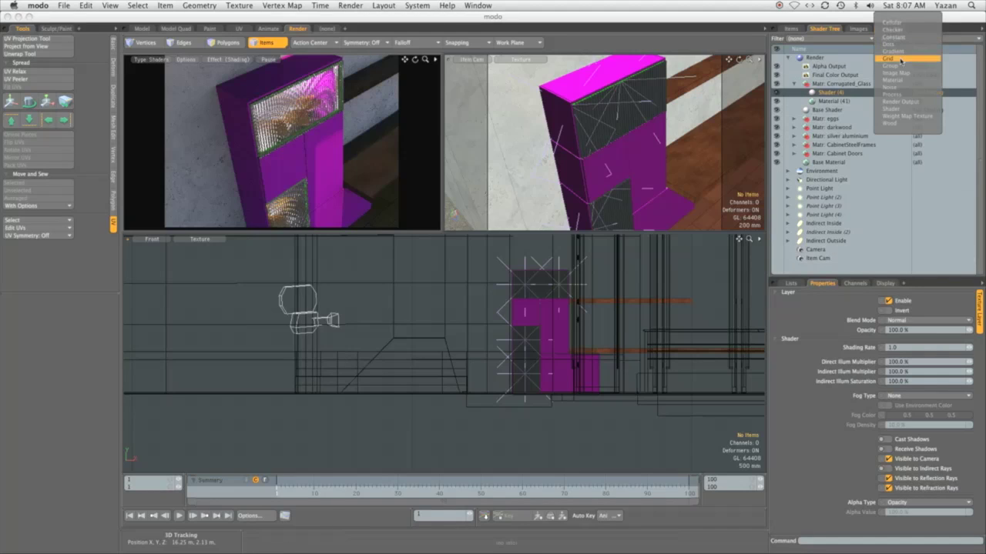
left_click(895, 89)
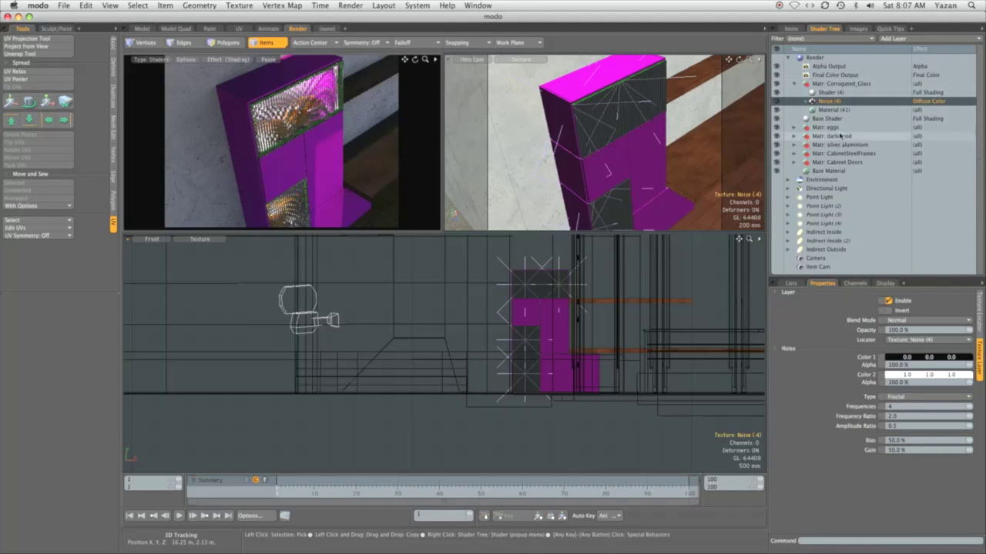
Set the glass noise texture locator's position to 0 m and its size to 100 um on all axes.
left_click(979, 312)
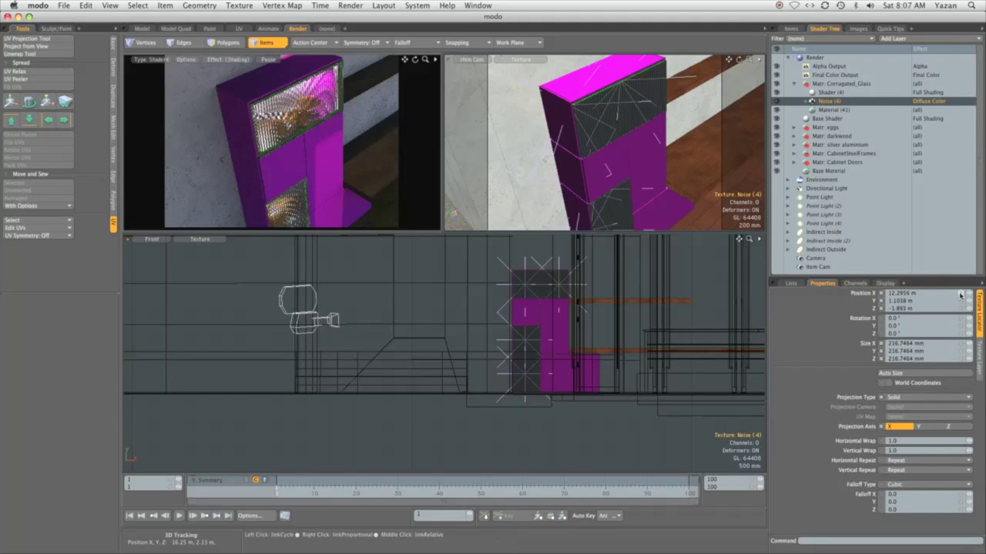
left_click(959, 294)
type("0")
key("ctrl+Return")
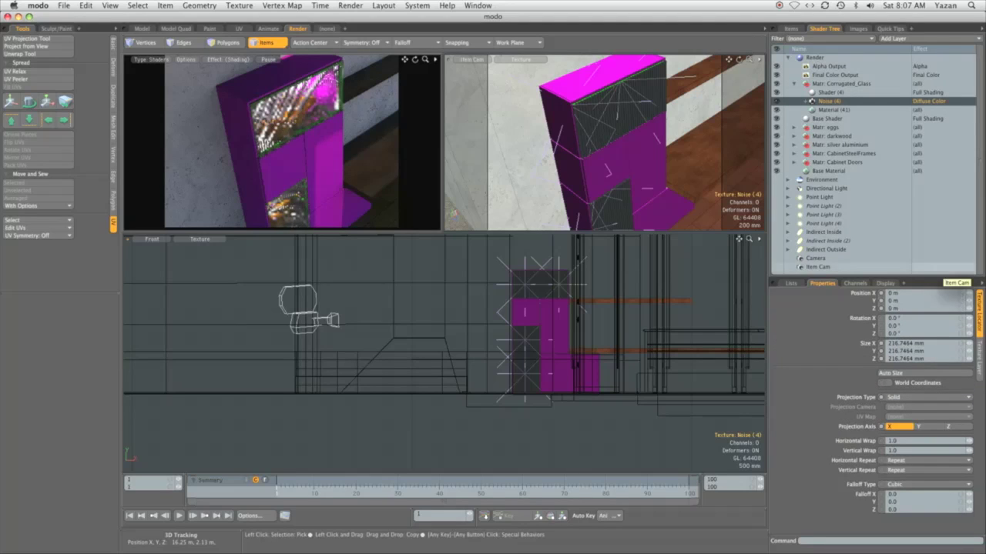
left_click(939, 342)
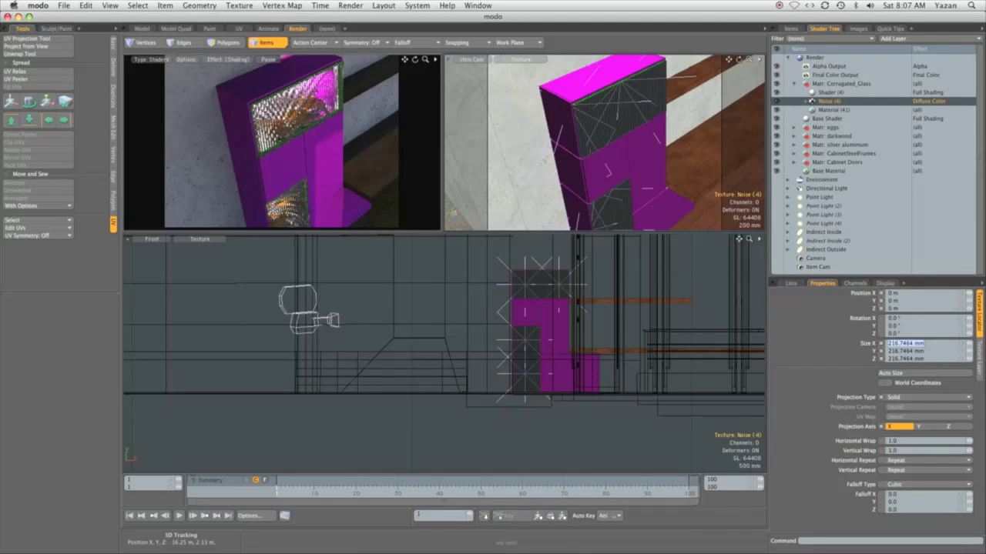
type("1")
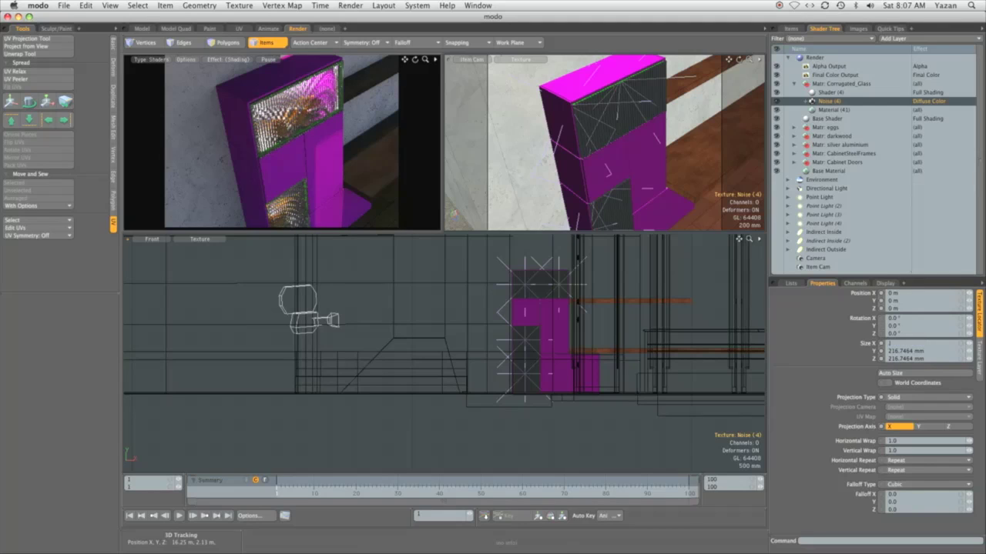
left_click(961, 346)
key("Return")
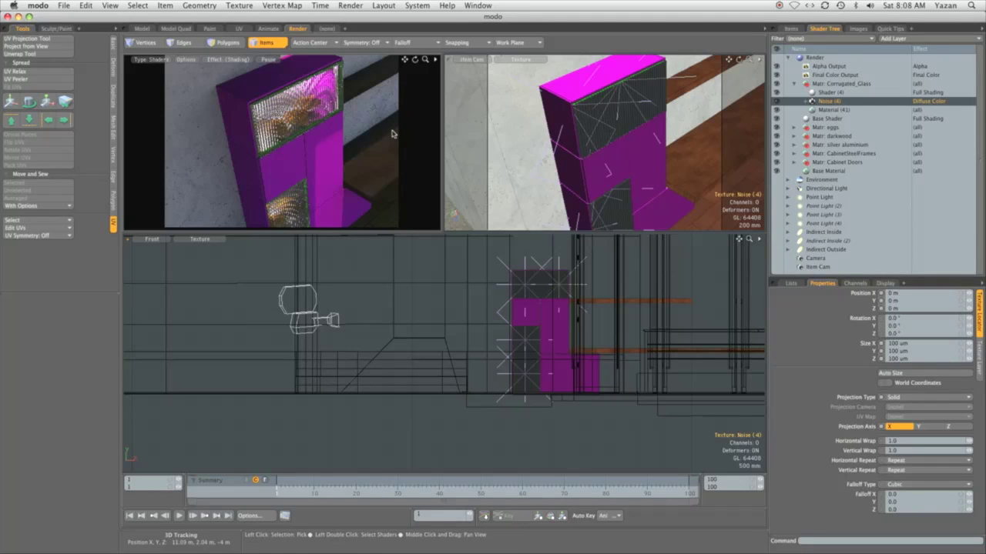
Render the frame and draw a render region about 38% wide and 13% high across the upper glass panel.
left_click(350, 6)
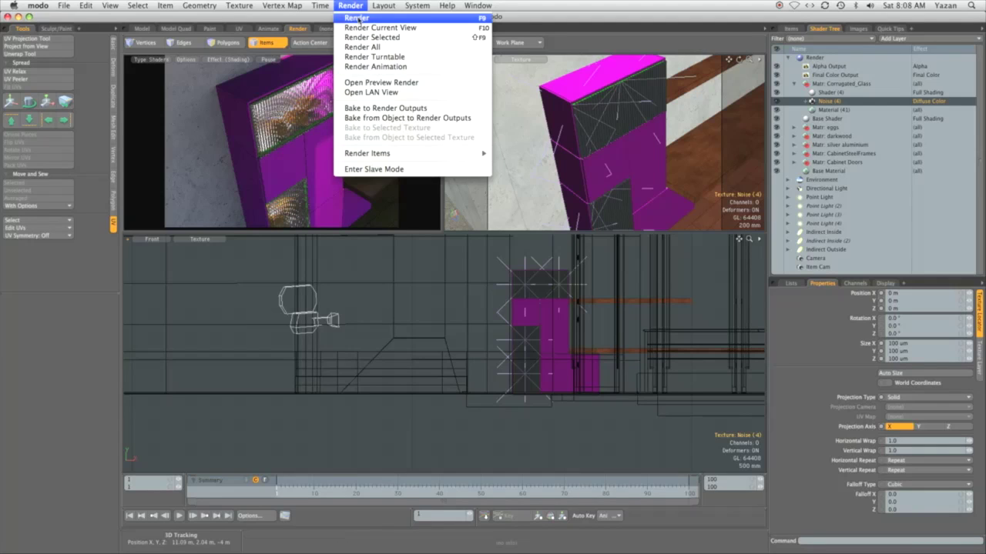
left_click(393, 89)
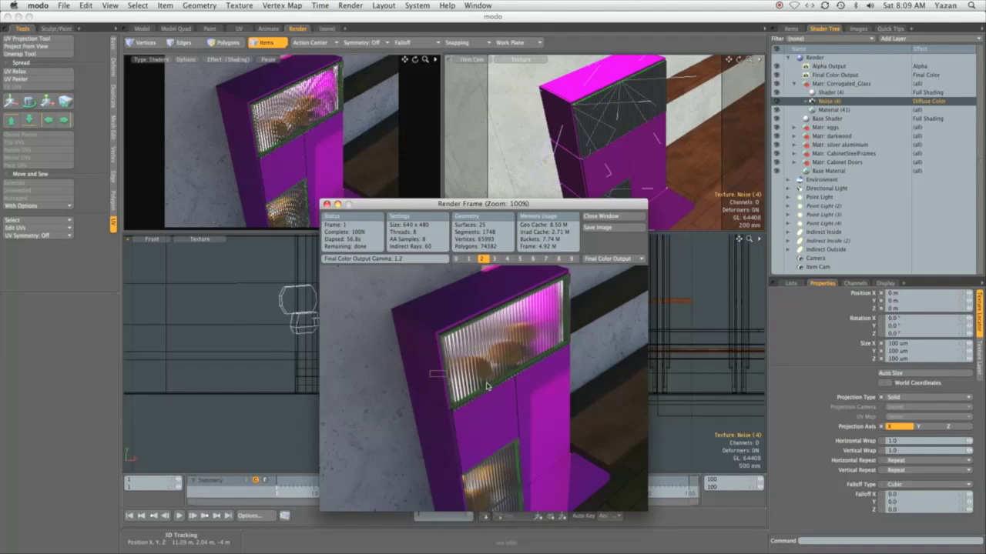
left_click_drag(405, 363, 511, 360)
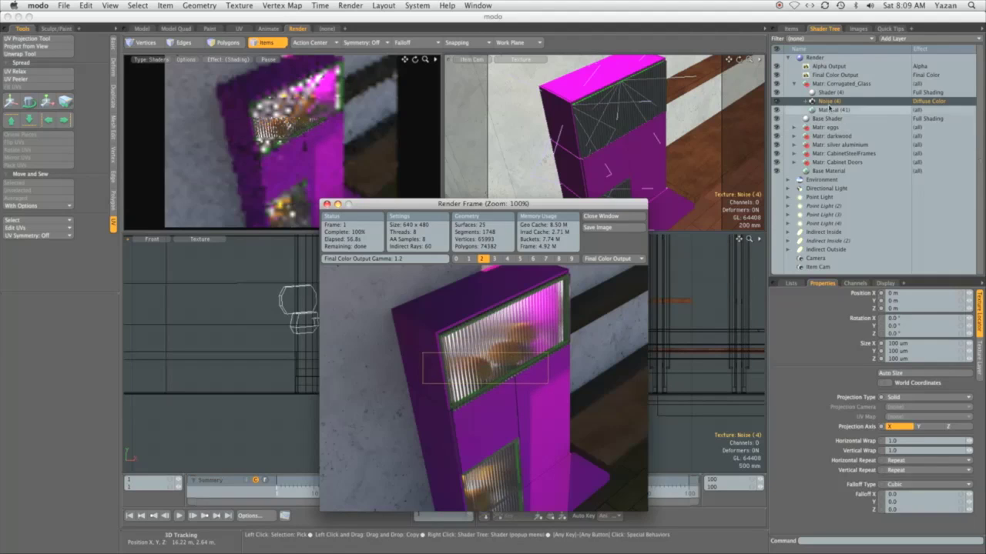
Set the Corrugated_Glass shader's Shading Rate to 0.1.
left_click(829, 92)
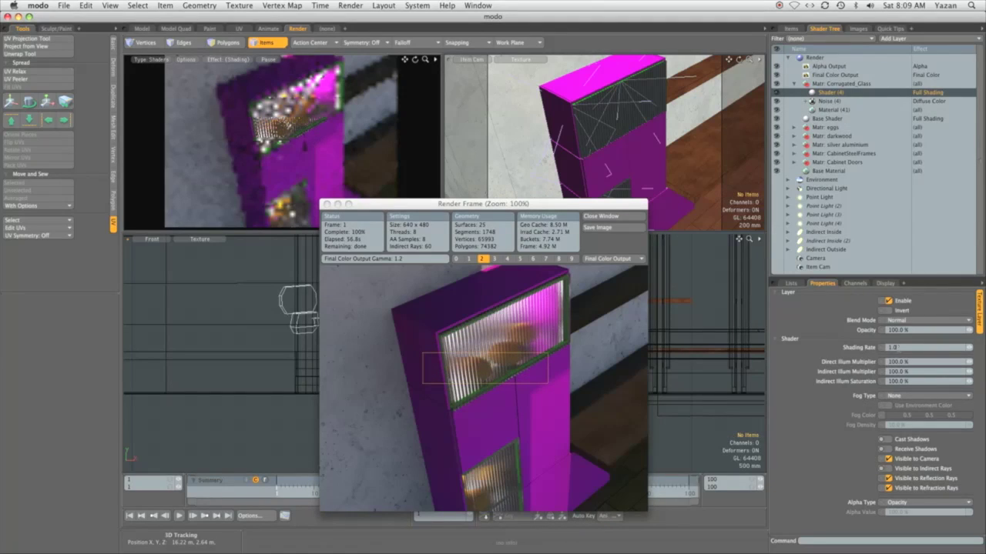
left_click(894, 348)
type("0.1")
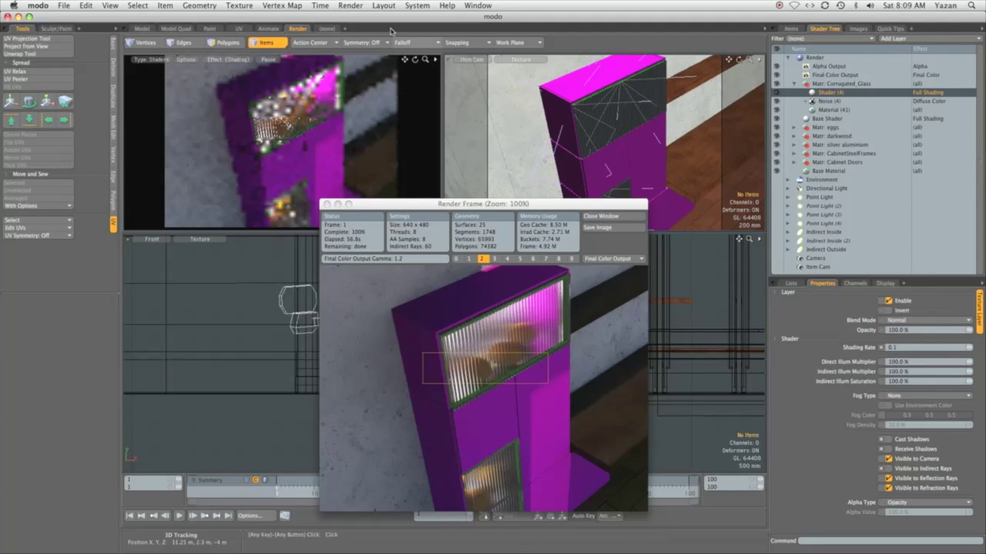
Render the region with the lower shading rate and compare the result with the previous render.
left_click(350, 6)
left_click(354, 17)
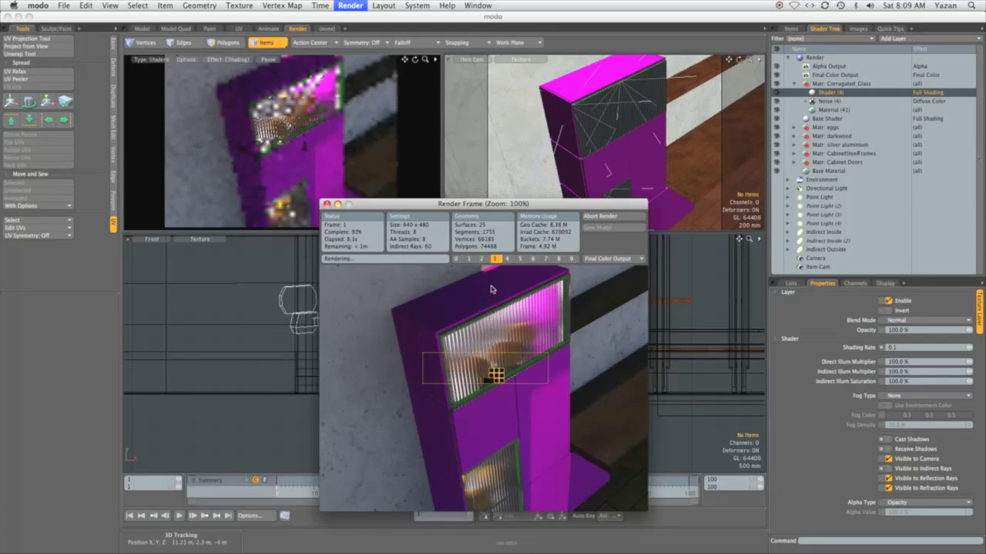
left_click(483, 260)
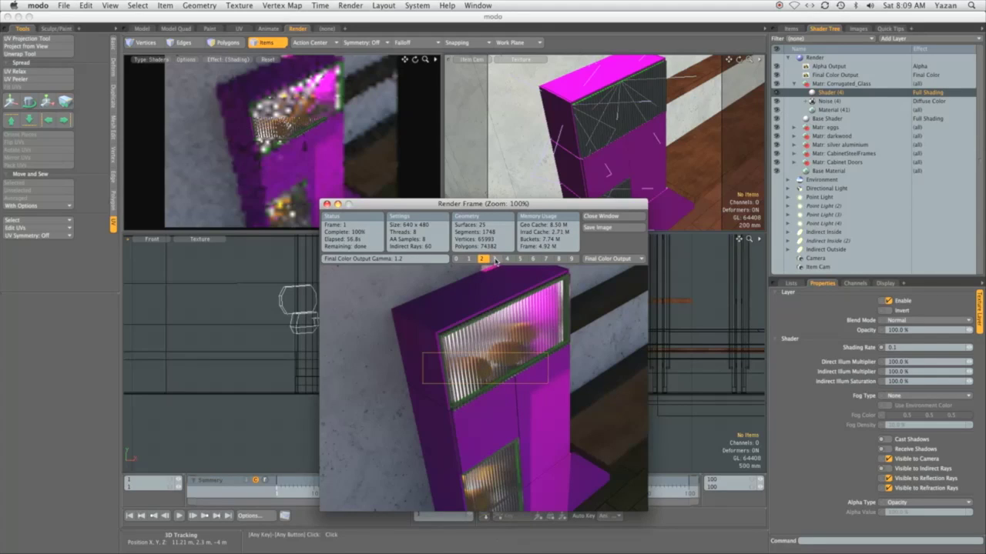
left_click(496, 260)
Set the render's antialiasing to 16 samples per pixel.
left_click(815, 58)
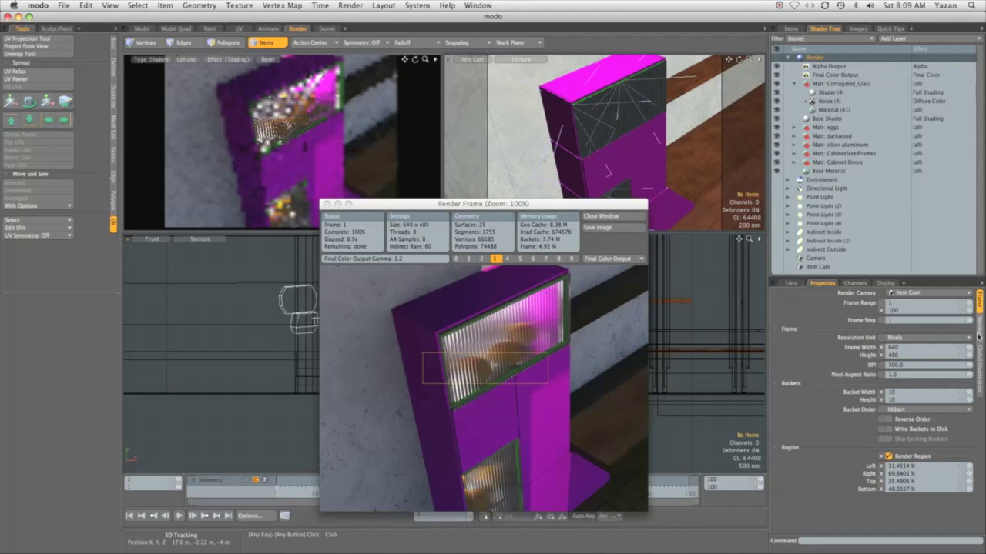
left_click(979, 329)
left_click(900, 311)
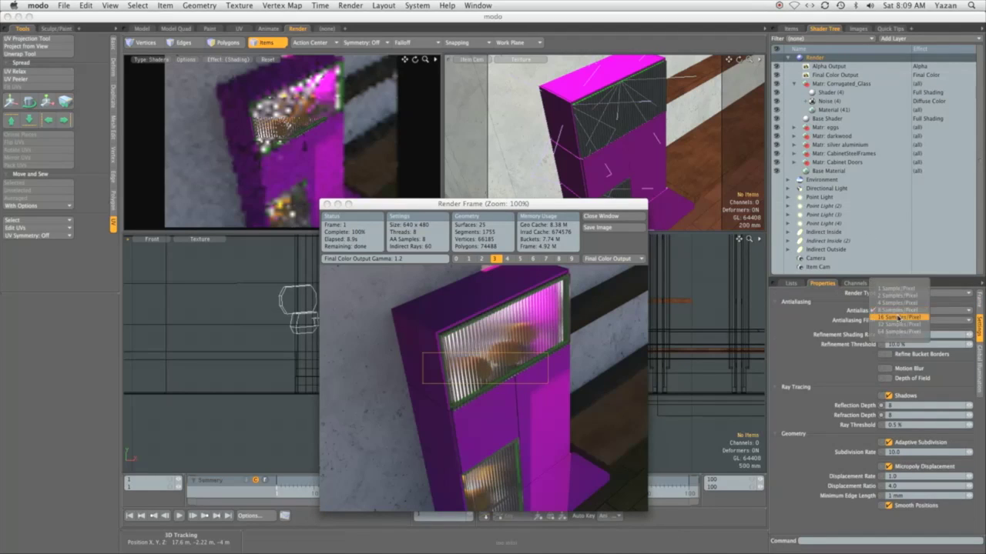
left_click(899, 317)
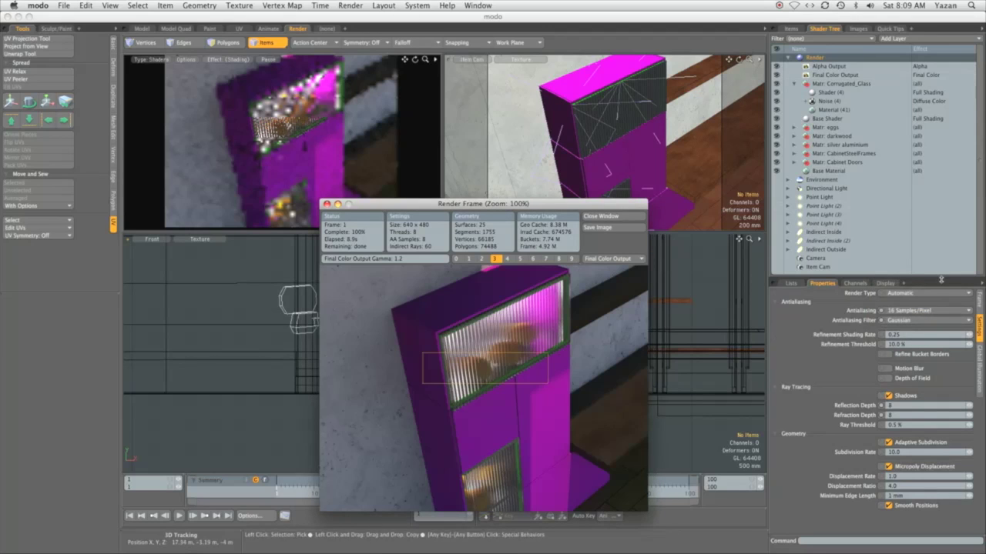
Render the region at 32 samples per pixel and compare it with the preceding render.
left_click(351, 6)
left_click(356, 18)
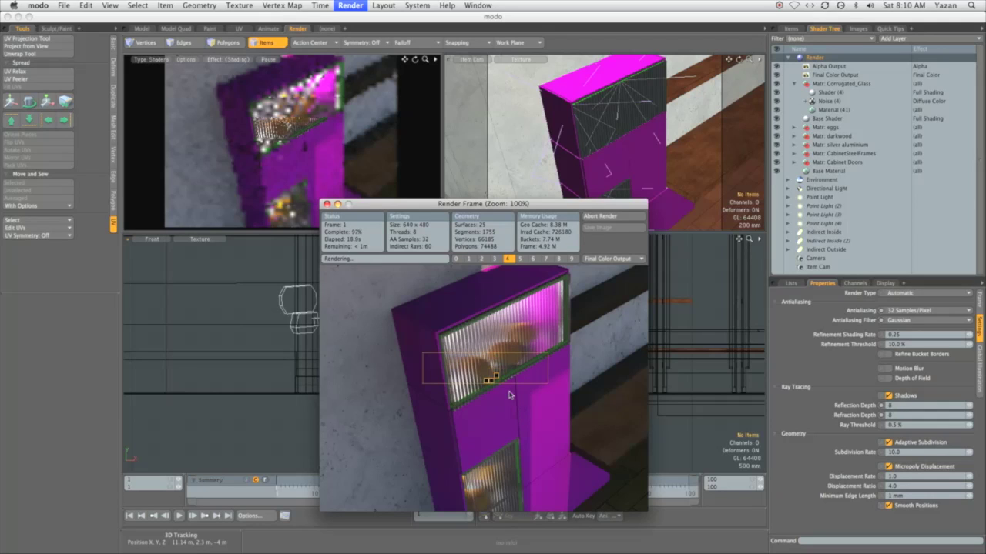
left_click(496, 258)
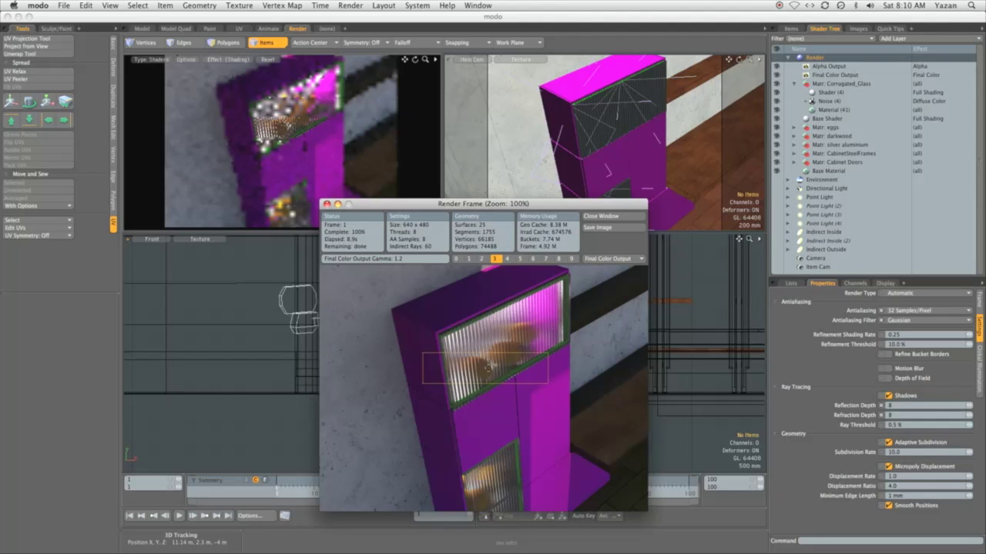
left_click(507, 259)
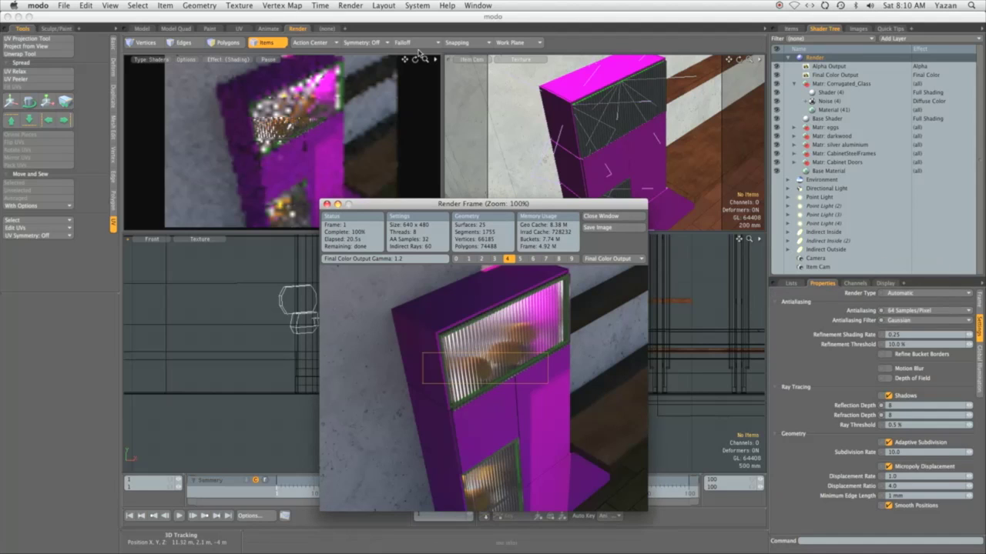
Render the region at 64 samples per pixel and compare the glass with the earlier renders.
left_click(350, 6)
left_click(365, 46)
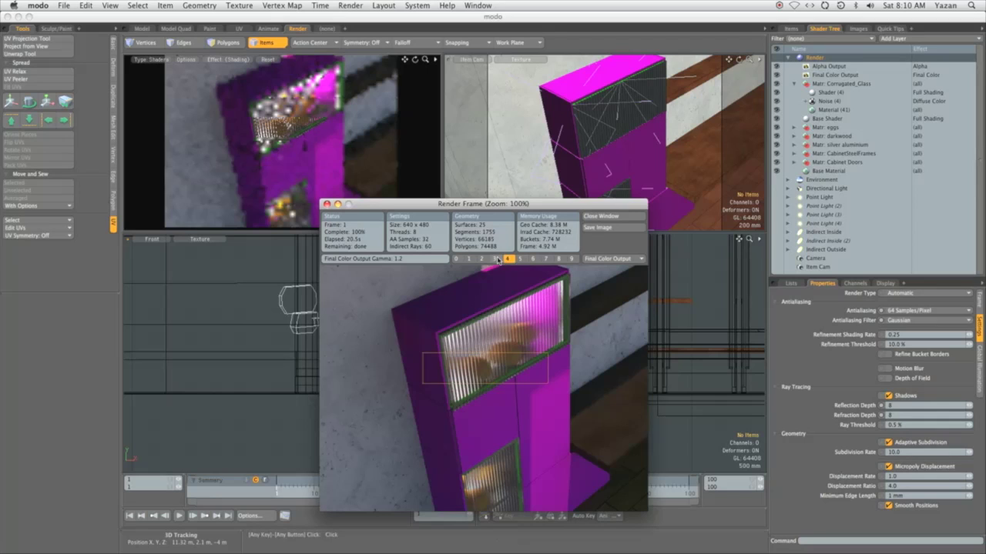
left_click(495, 259)
left_click(482, 258)
left_click(519, 258)
left_click(481, 259)
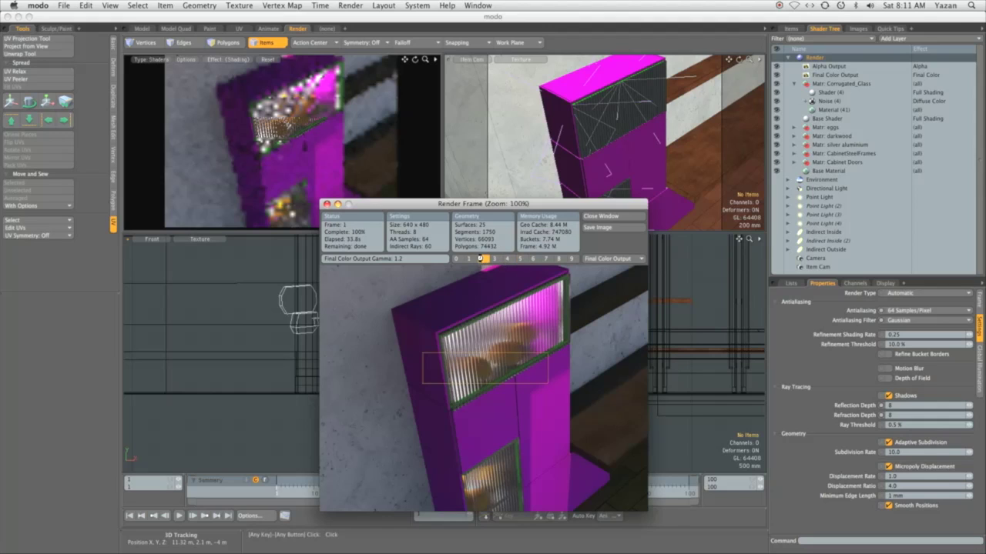
left_click(520, 259)
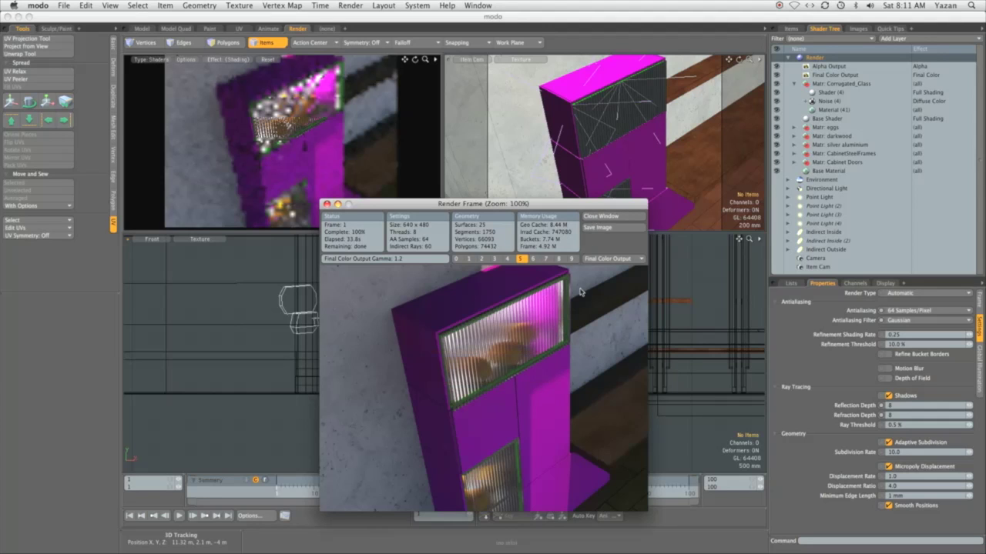
Close the render window and move the Texture: Noise (4) locator into the Textures group.
left_click(601, 217)
left_click(793, 28)
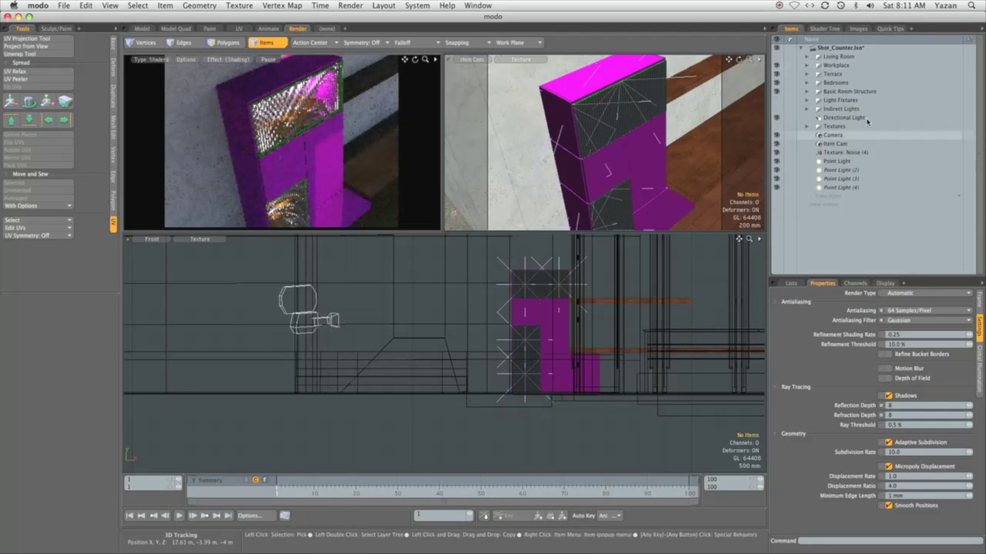
left_click_drag(840, 153, 835, 127)
Group the four point lights and name the group Corrugated Cabinet Lights.
left_click(837, 152)
left_click(840, 179, "shift")
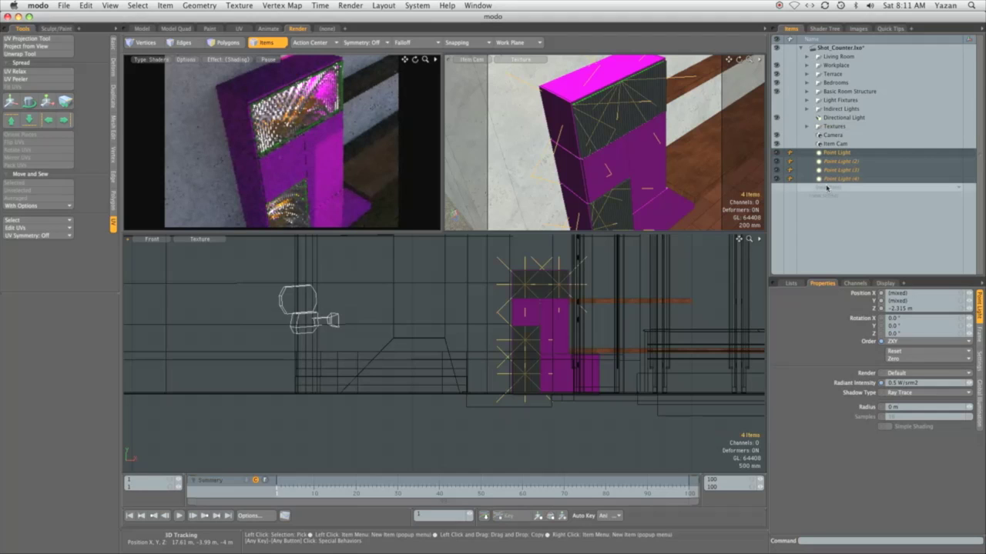
key("ctrl+g")
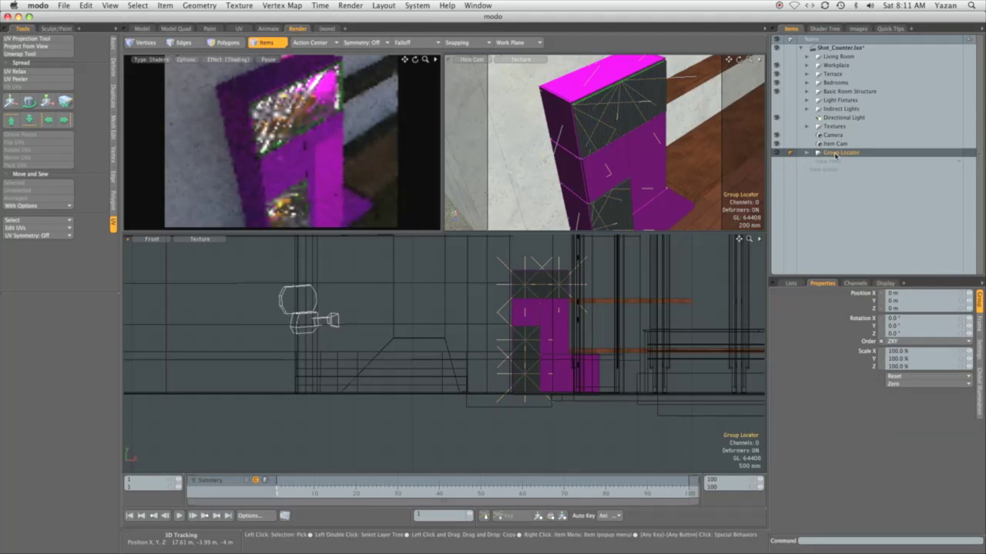
type("Corr")
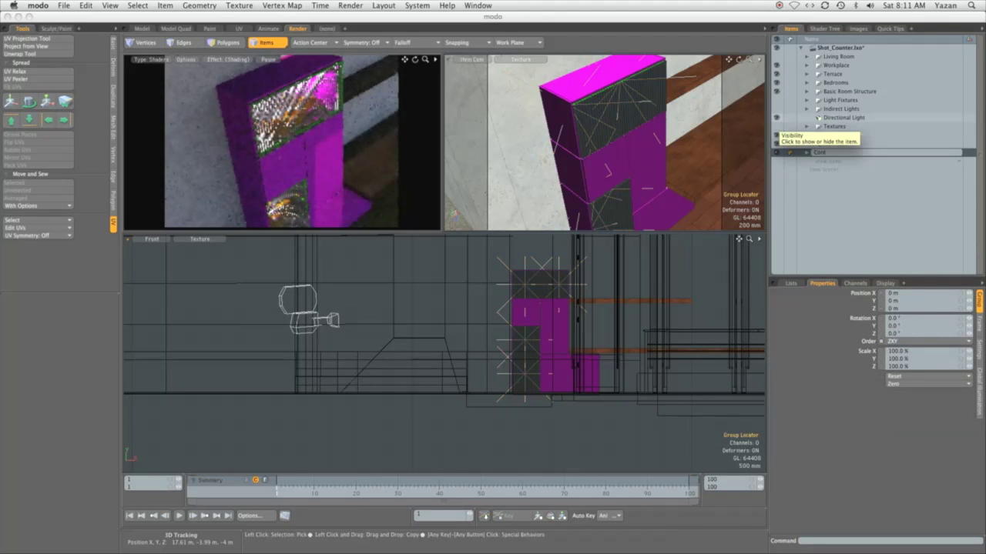
type("ugated Cabinet Lights")
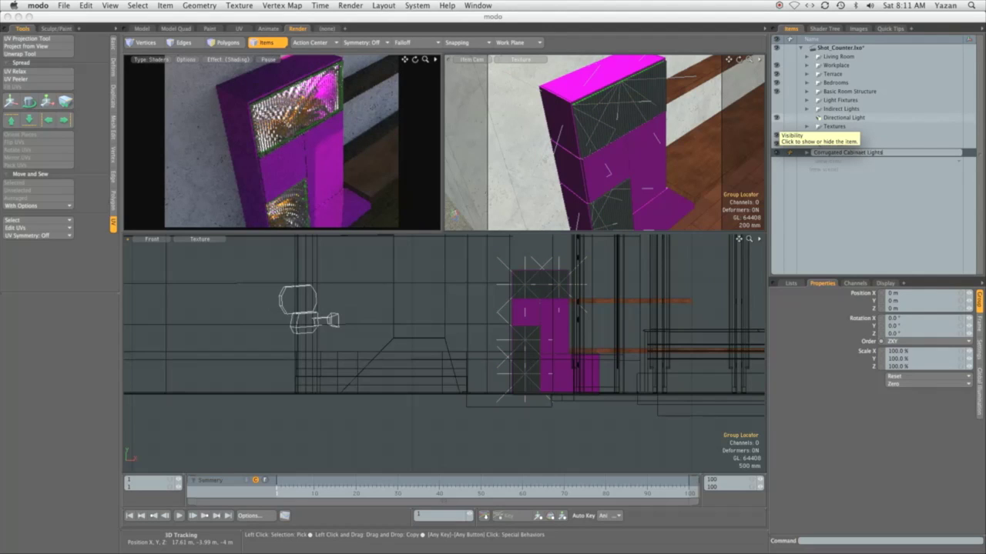
key("Return")
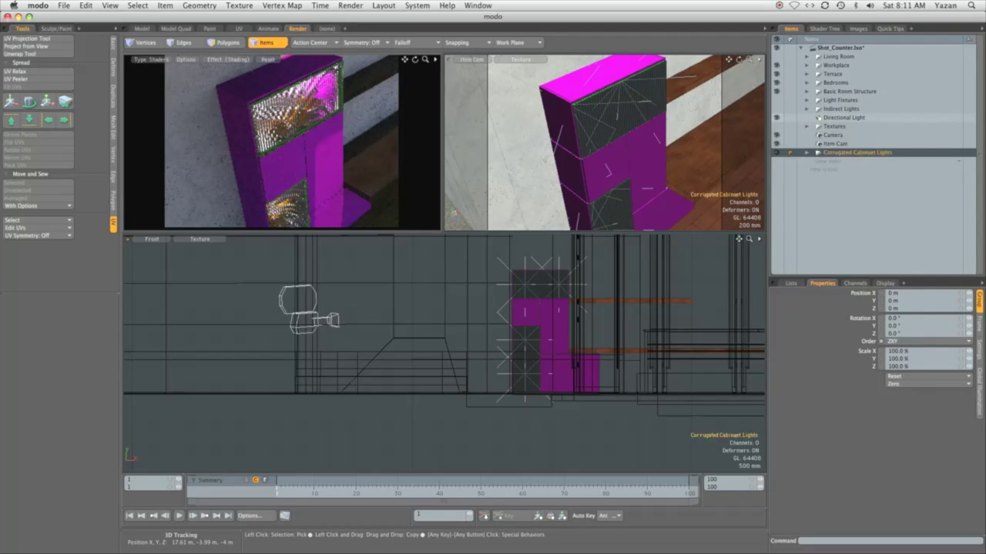
Save the scene under the new name Shot_Cabinet.lxo on the Desktop.
key("super+shift+s")
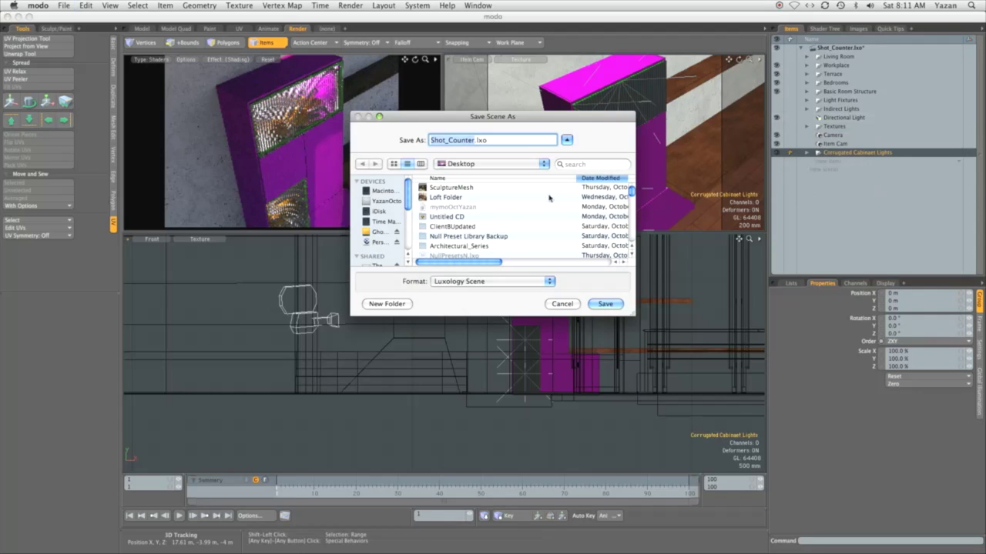
left_click(457, 140)
type("Cabinet")
key("Return")
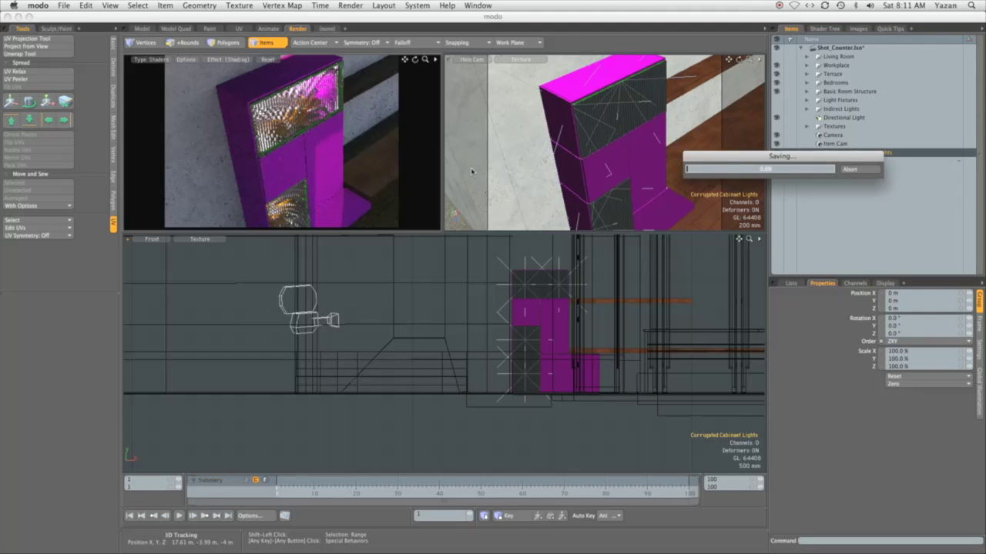
Save the scene as Shot_Cabinet.lxo in the Architectural_Series folder, confirming the save.
key("super+shift+s")
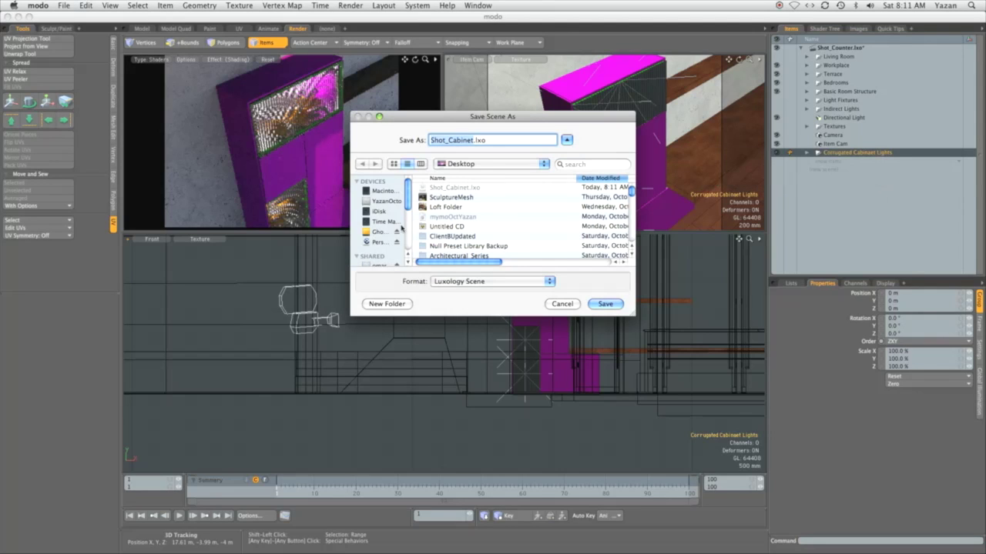
scroll(401, 228, "down", 3)
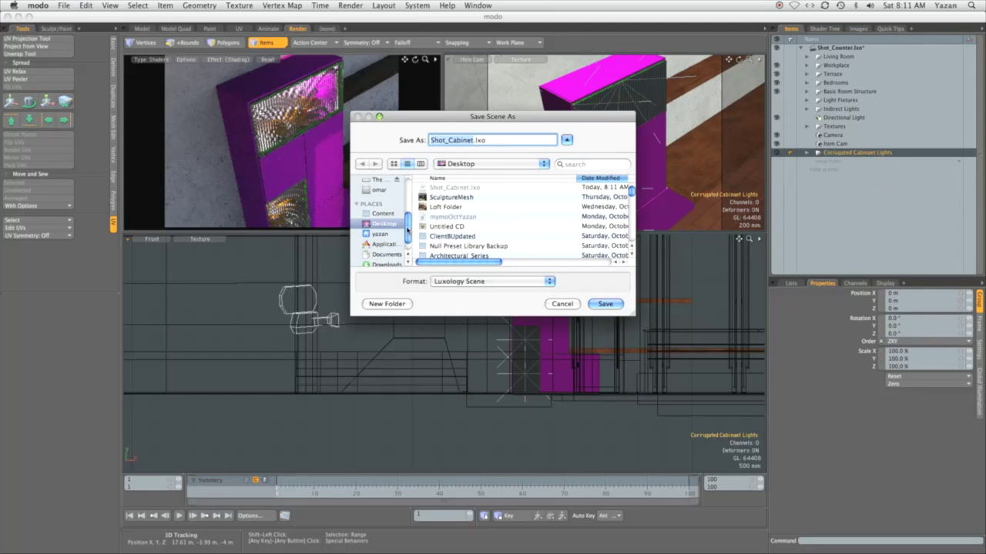
double_click(451, 254)
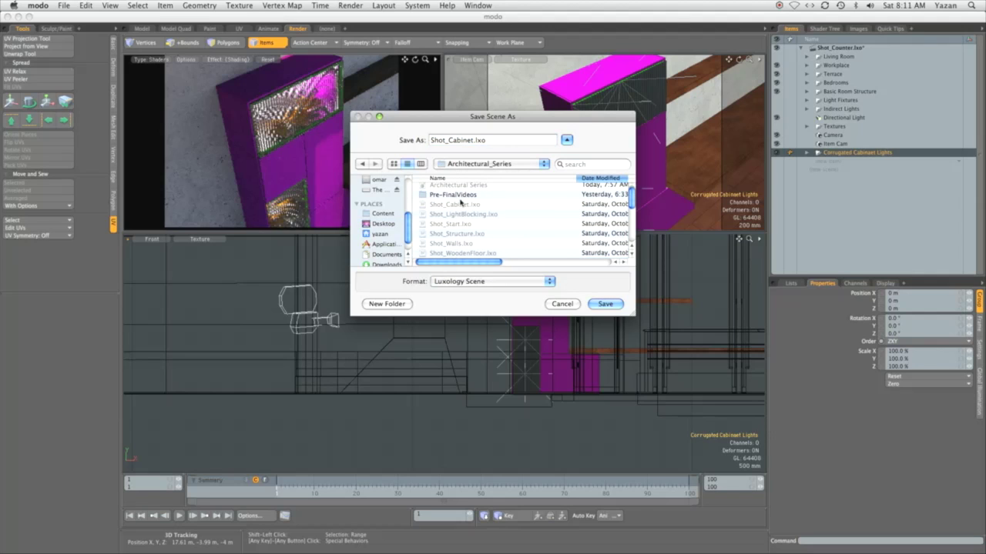
left_click(605, 304)
left_click(569, 185)
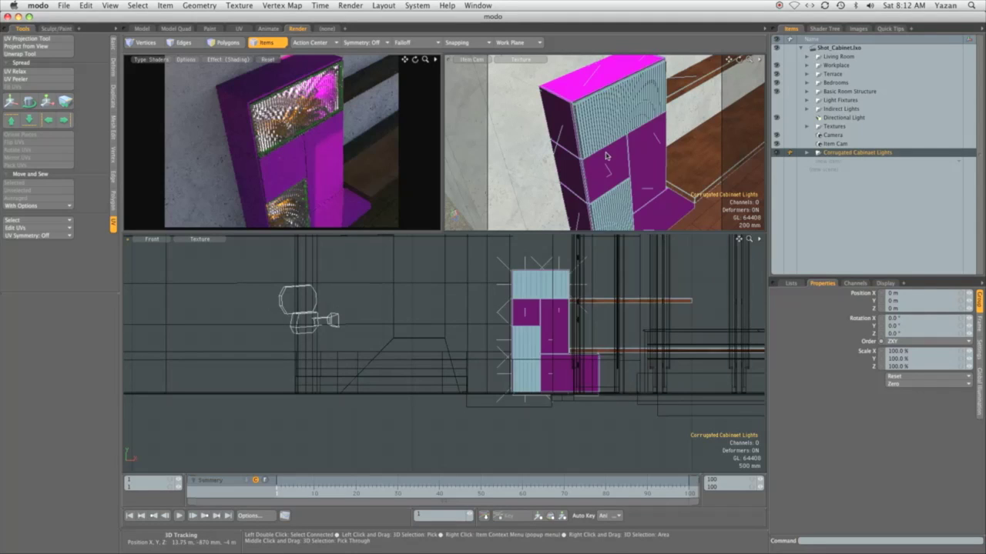
Load the Metal_Rough.lxp preset from Null_Materials into the CabinetSteelFrames material group in the shader tree.
left_click(824, 29)
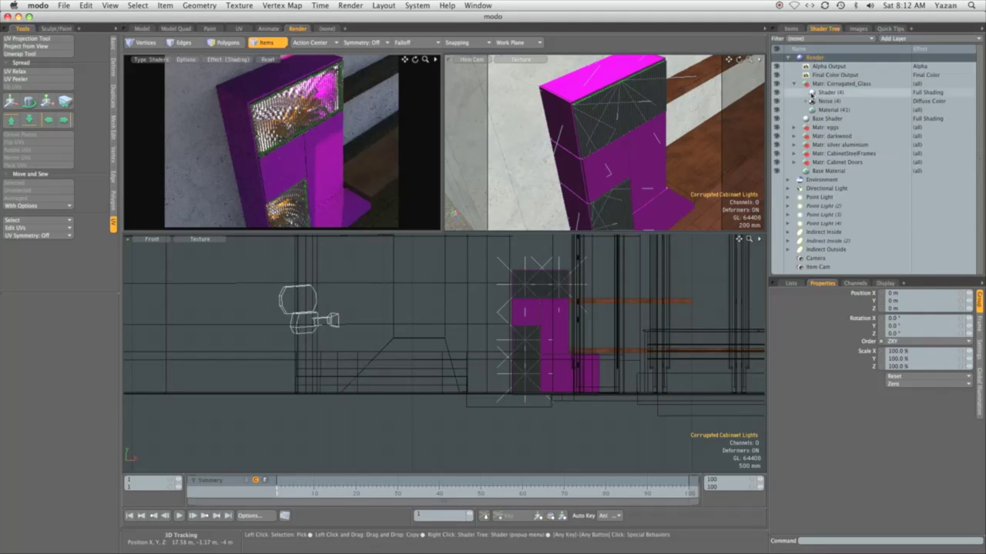
left_click(821, 145)
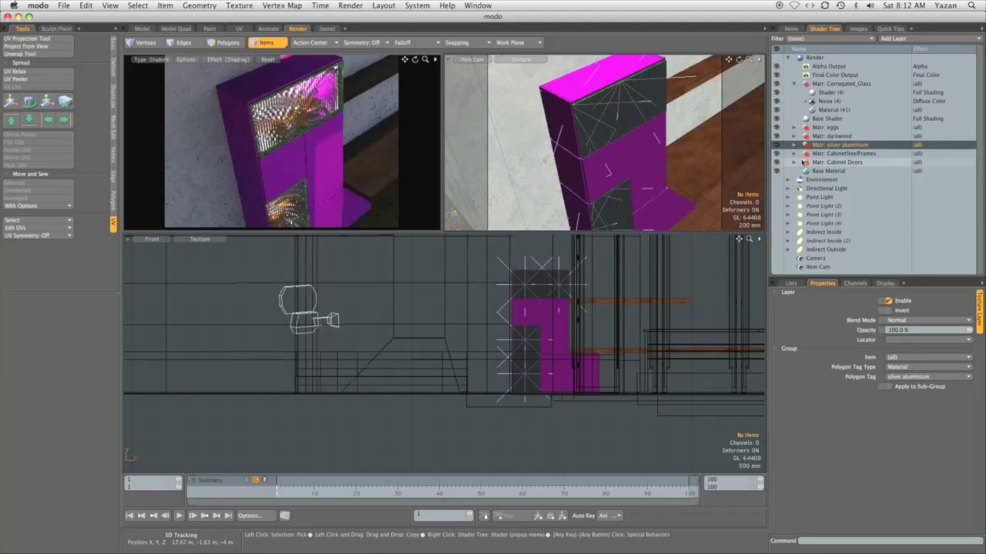
left_click(816, 155)
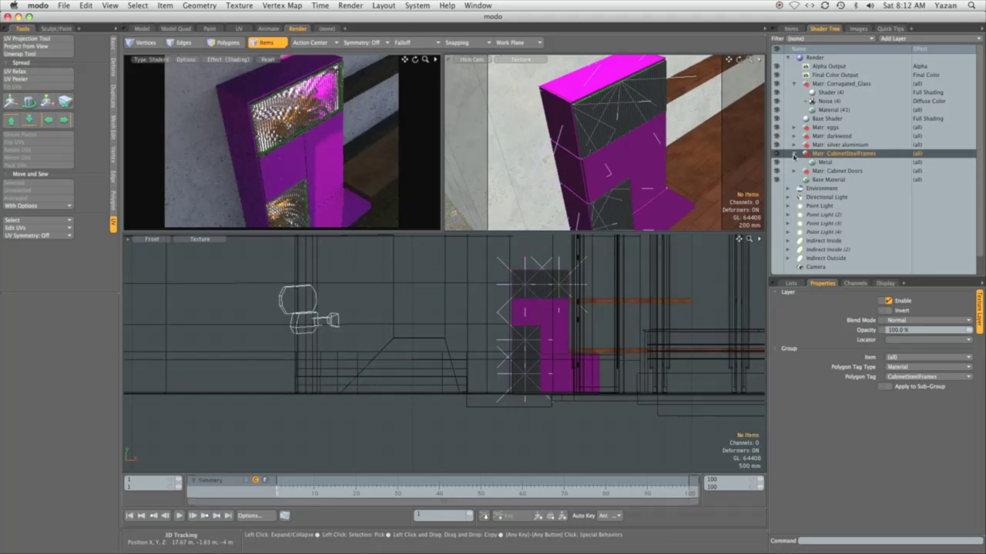
left_click(824, 163)
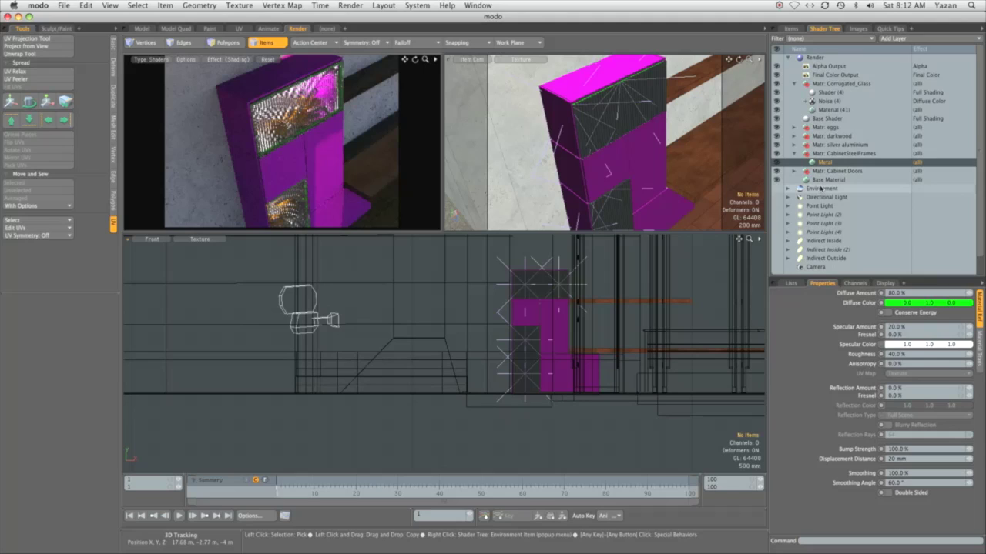
right_click(806, 156)
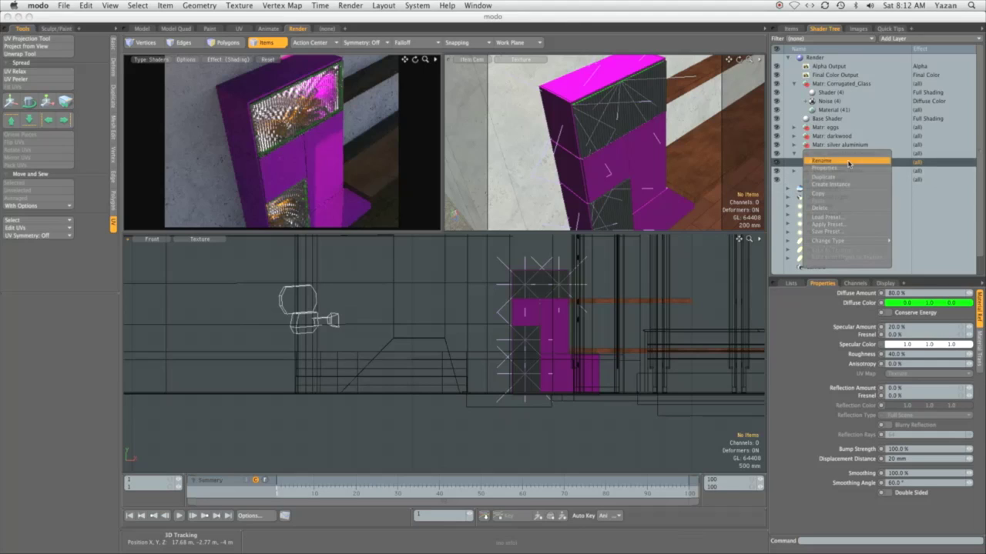
left_click(826, 218)
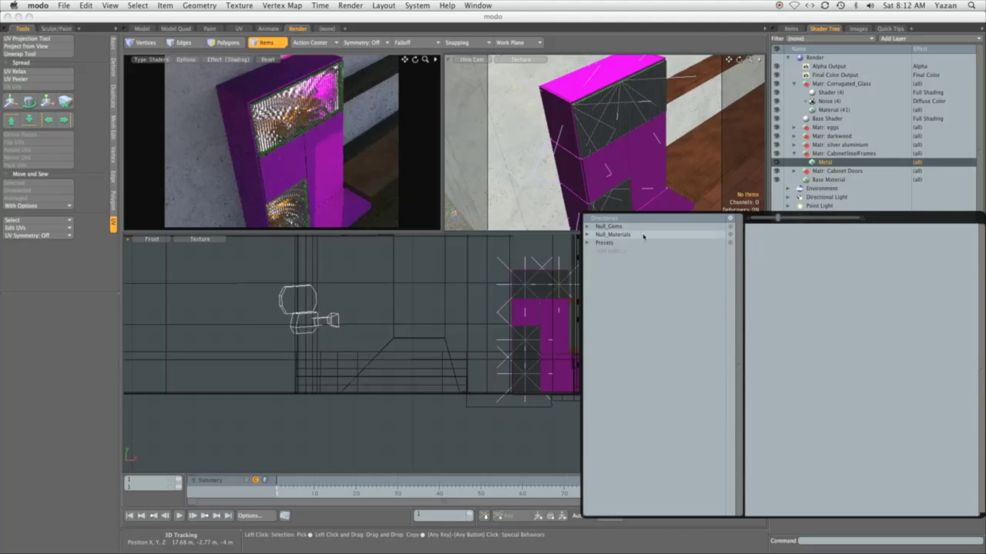
left_click(612, 234)
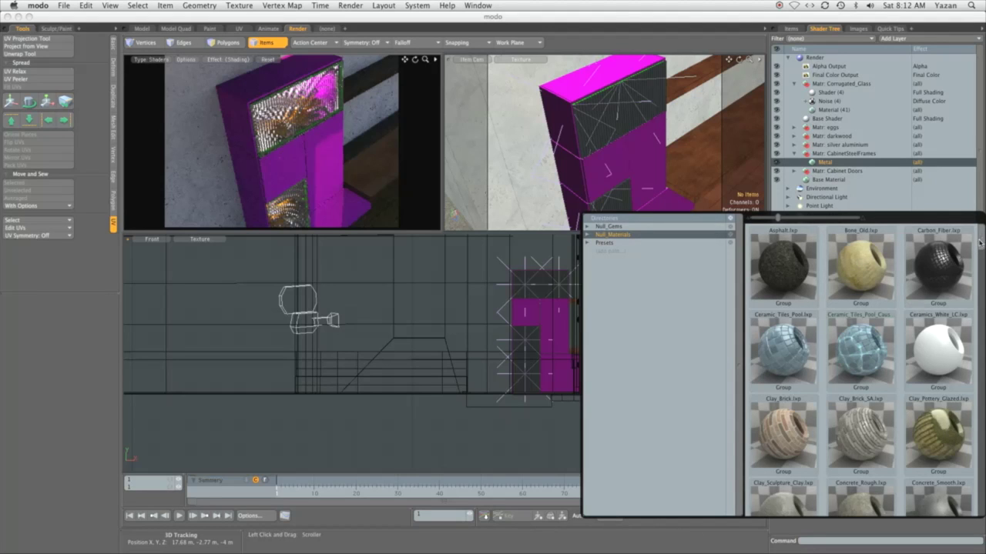
scroll(981, 305, "down", 2)
scroll(981, 305, "down", 10)
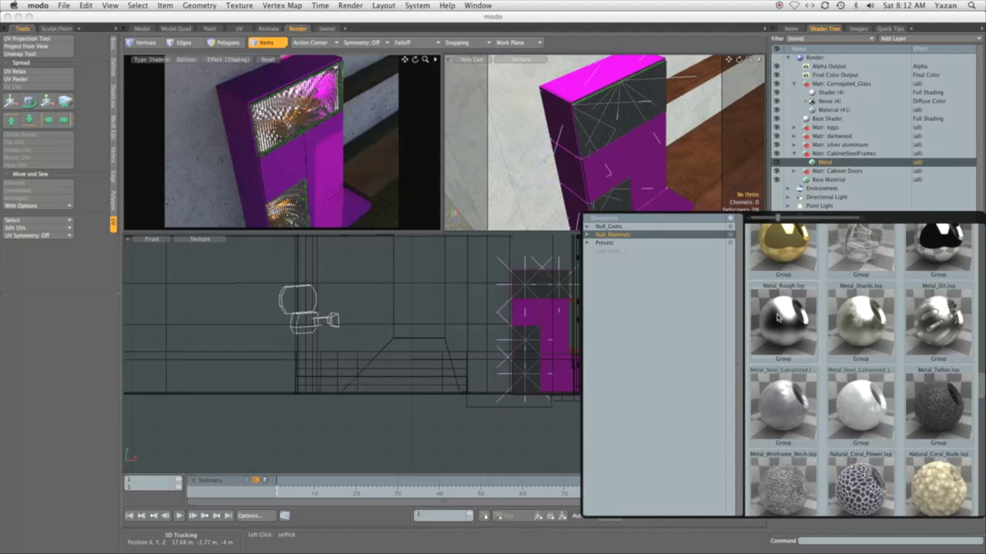
left_click_drag(778, 317, 836, 158)
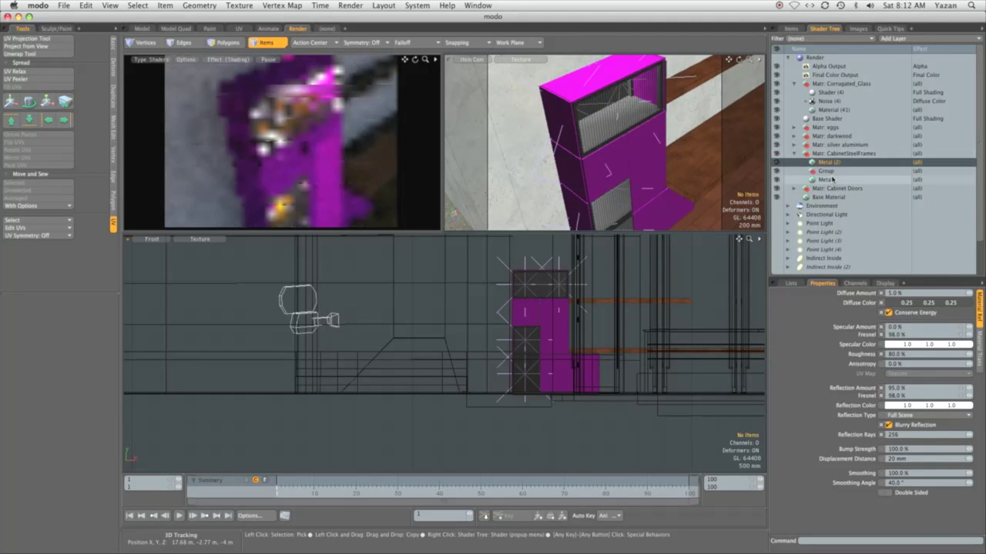
Delete the empty Group layer and the original green Metal material from the CabinetSteelFrames group.
left_click(835, 179)
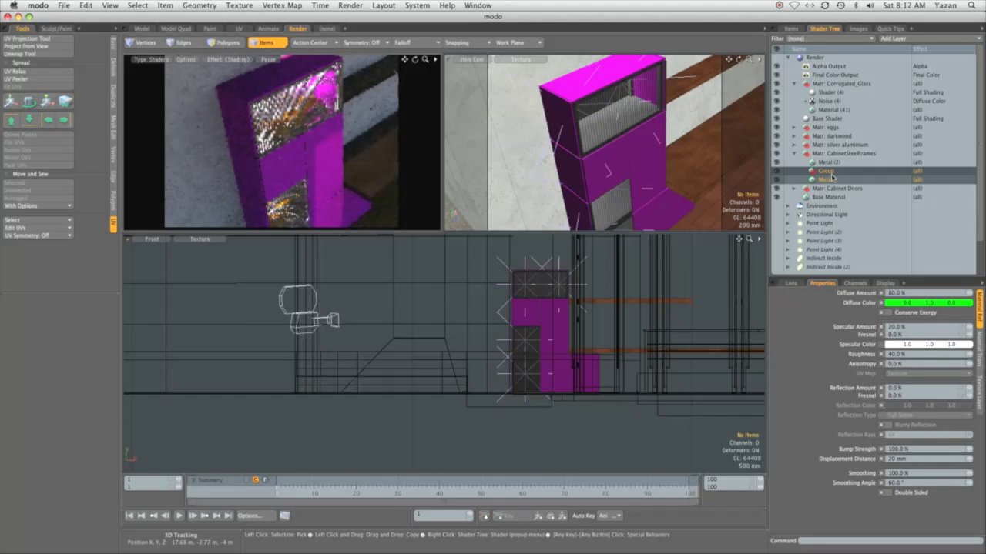
right_click(829, 179)
left_click(831, 222)
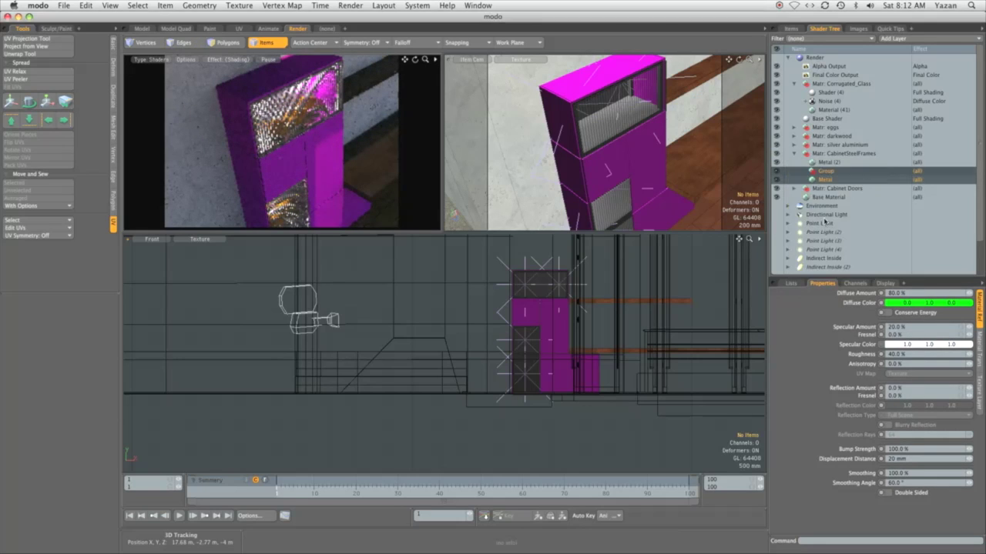
Turn off Blurry Reflection for the rough metal material of CabinetSteelFrames.
left_click(832, 163)
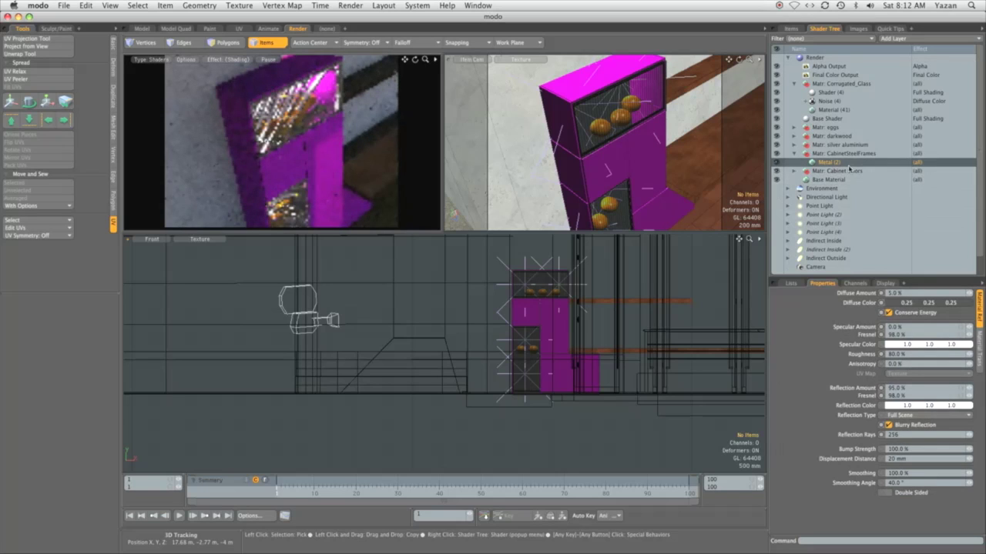
left_click(913, 427)
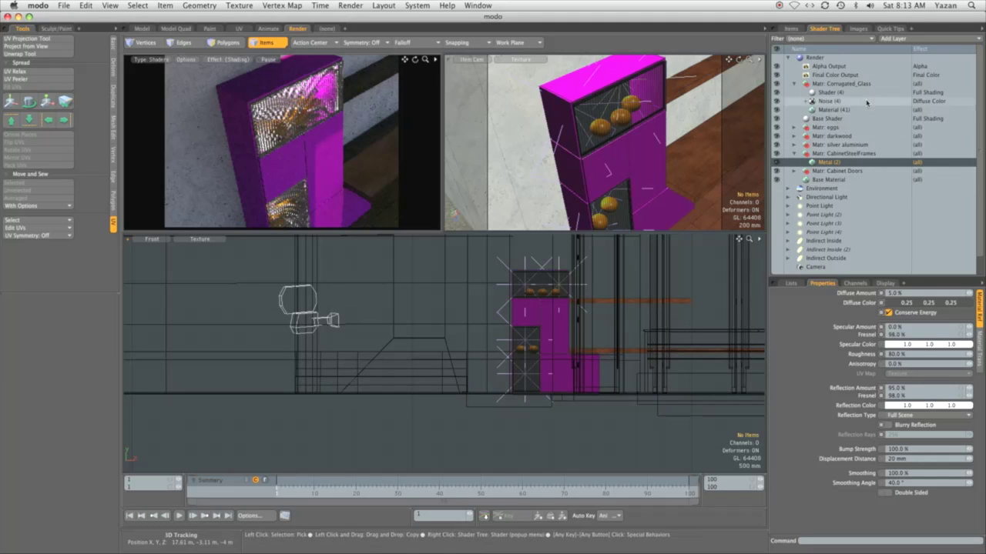
left_click_drag(982, 231, 982, 243)
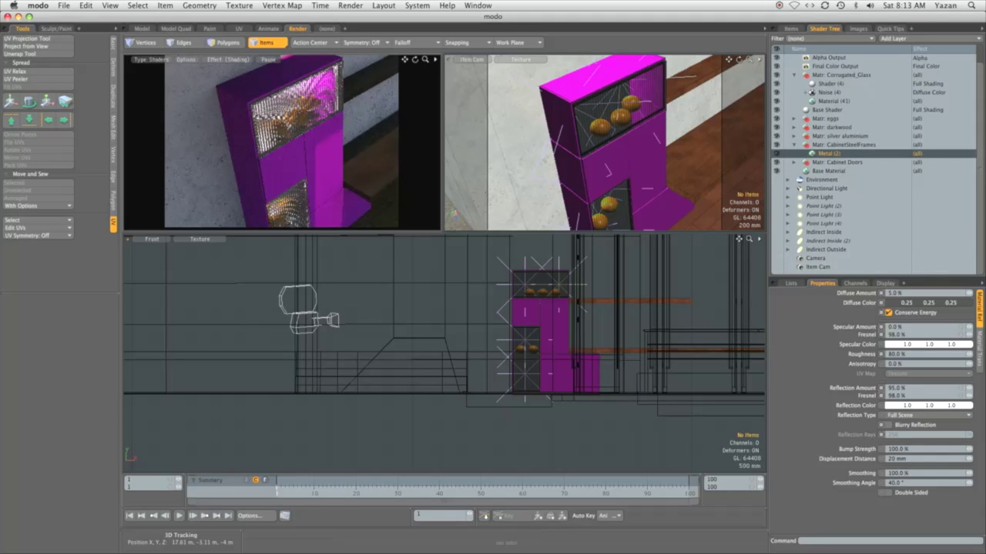
Give the Cabinet Doors material the Lead crayon as diffuse color, a reflection amount of 5% and a reflection Fresnel of 25%.
key("super+Tab")
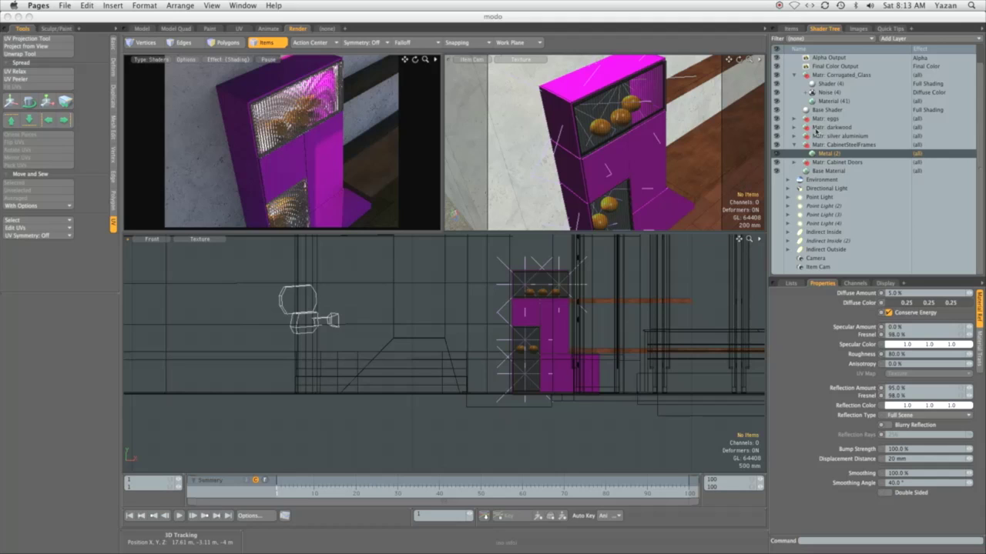
left_click(796, 164)
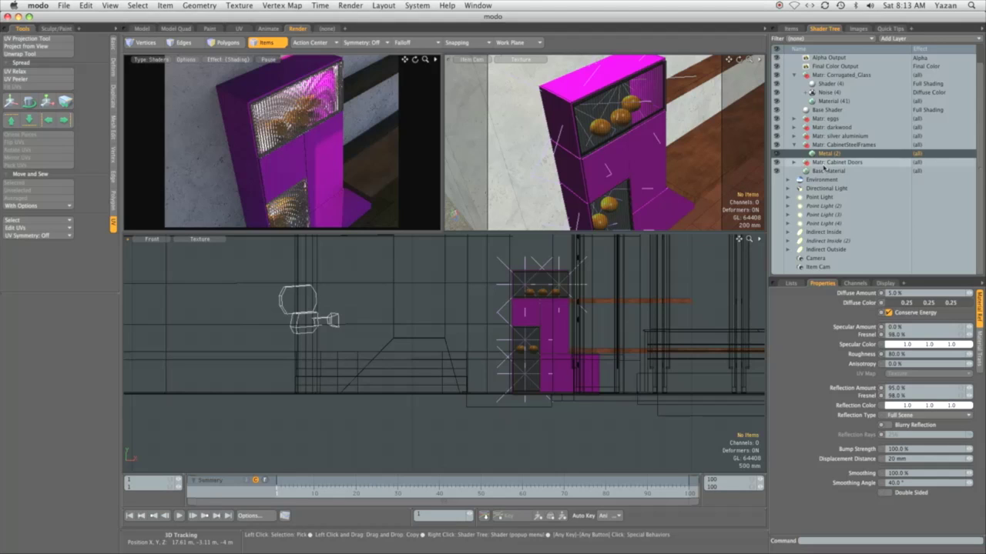
left_click(794, 163)
left_click(823, 171)
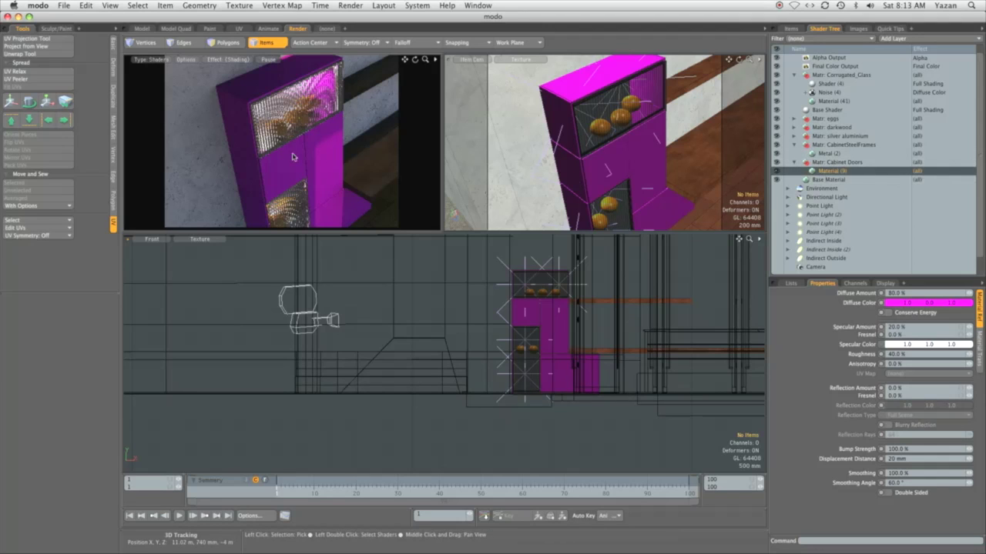
left_click(637, 159)
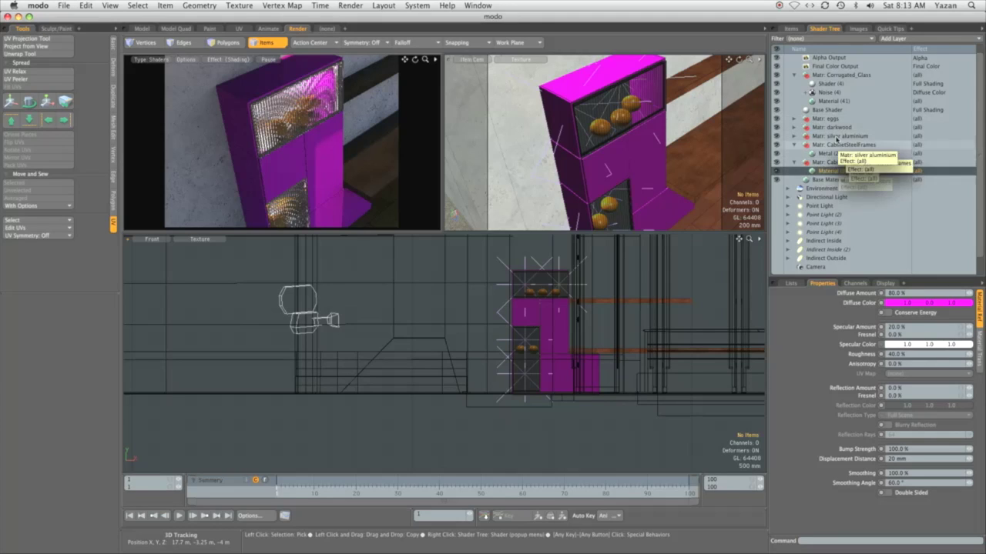
left_click(893, 303)
left_click(523, 225)
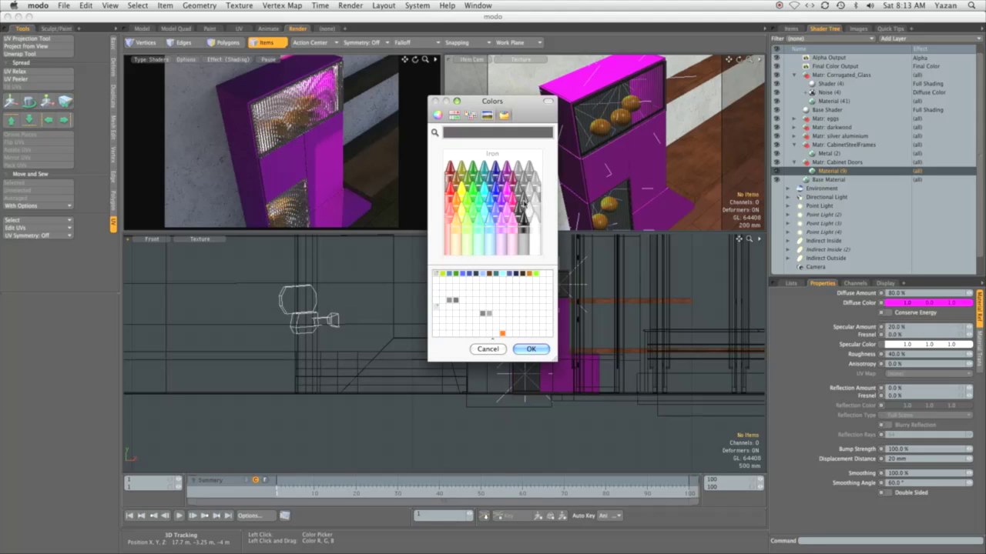
left_click(523, 221)
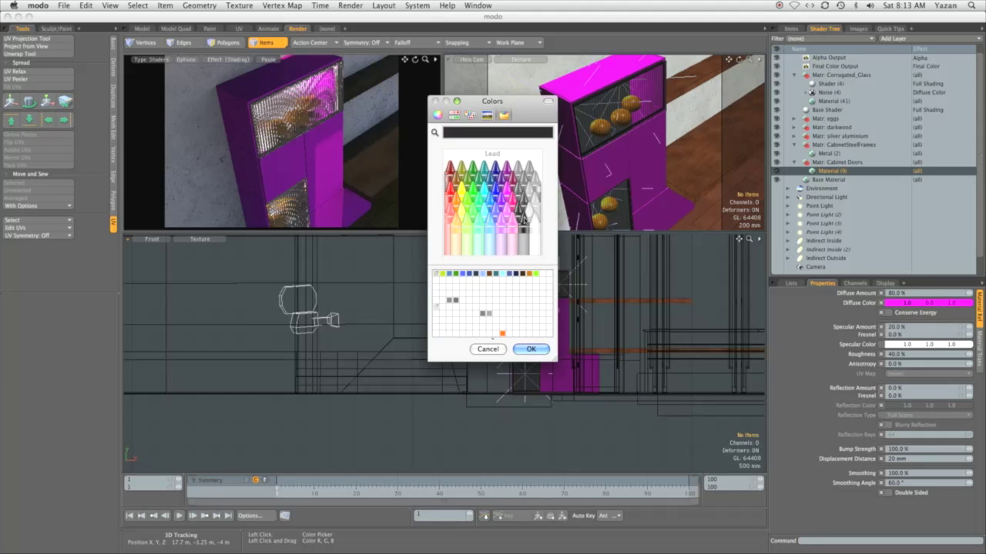
left_click(530, 349)
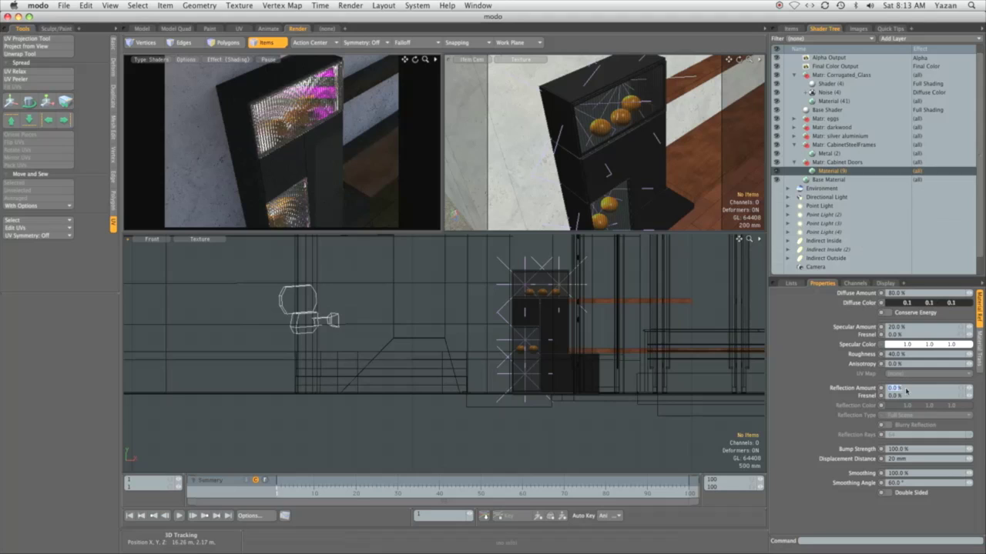
key("Tab")
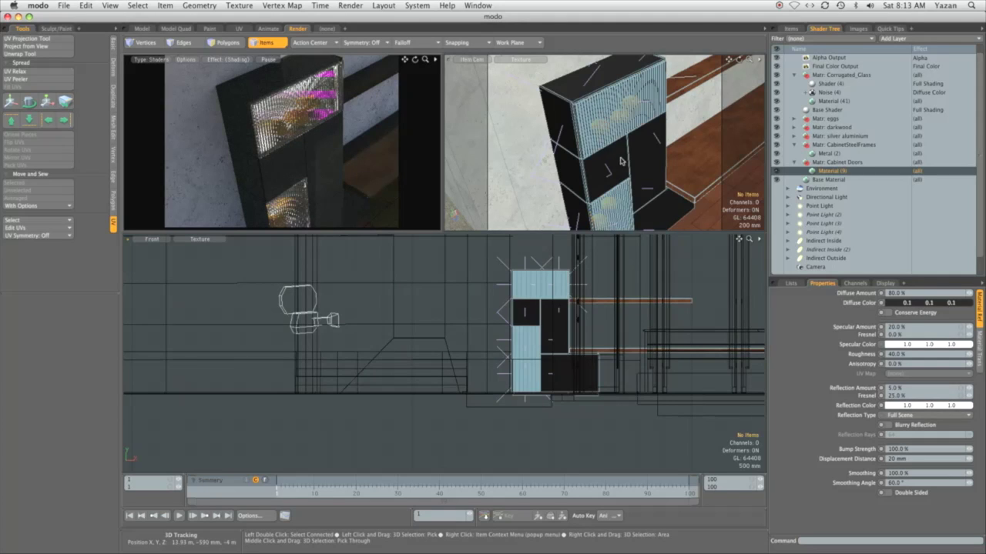
Select the cabinet mesh in a close view of its doors and switch to polygon selection with no polygon selected.
key("alt")
left_click_drag(610, 141, 676, 164, "alt")
left_click(667, 124)
key("3")
left_click(668, 125)
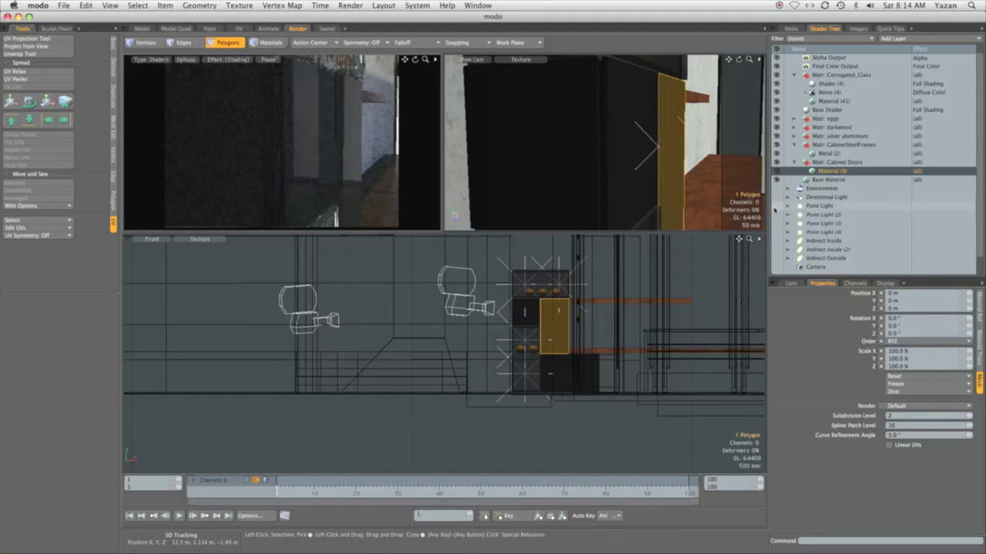
key("Escape")
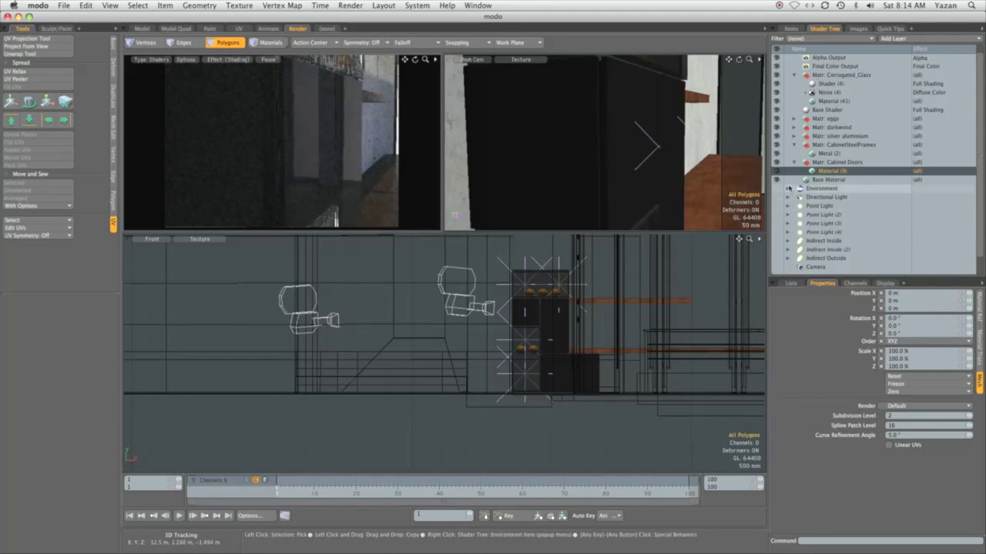
Add the wood_01_bump image map to the Cabinet Doors material group and turn off its antialiasing.
left_click(893, 37)
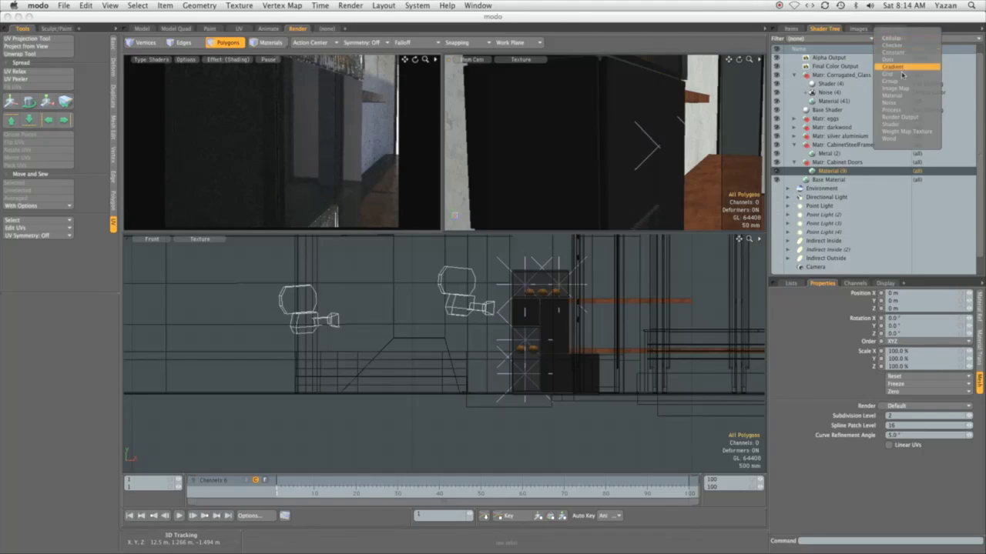
left_click(903, 90)
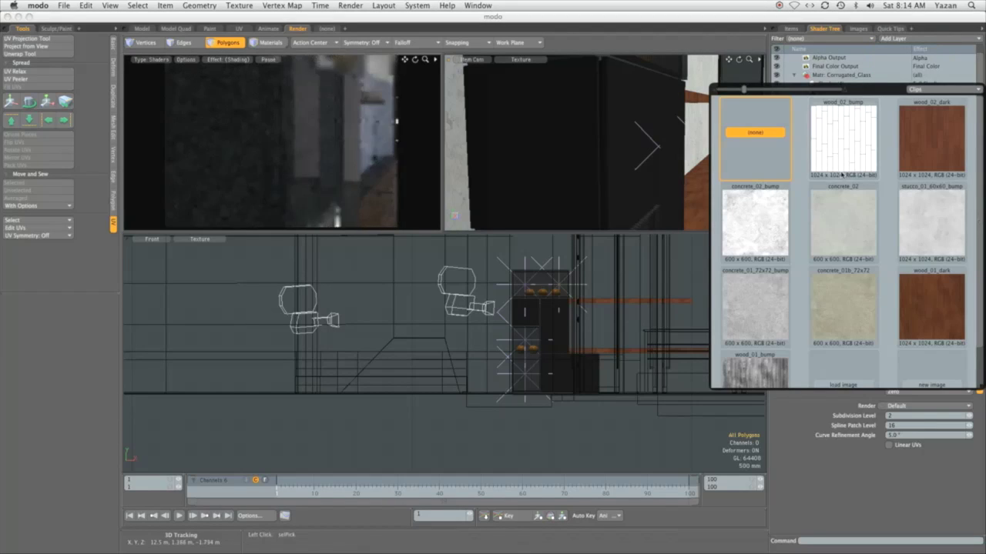
scroll(980, 194, "down", 2)
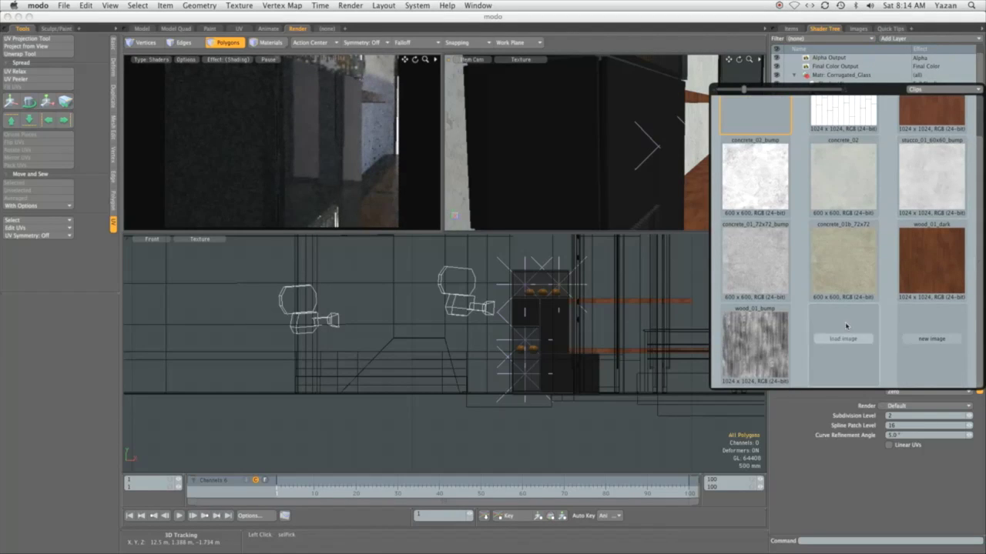
left_click(766, 351)
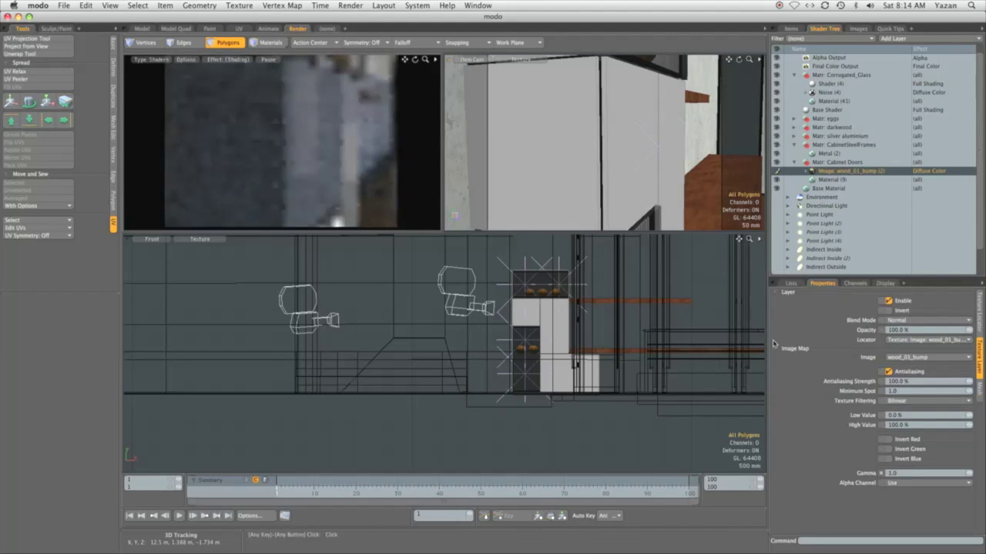
left_click(898, 373)
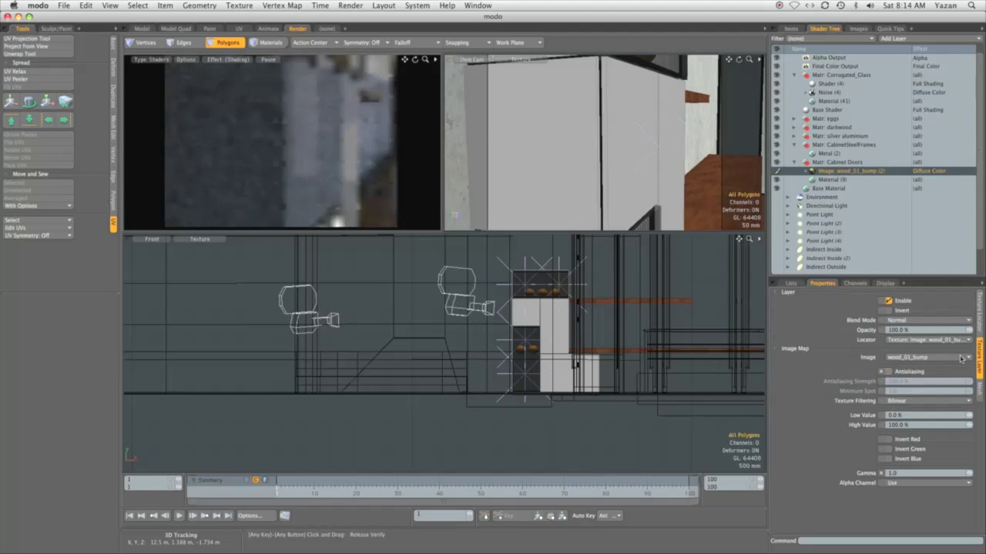
Set the UV map of the cabinet doors' wood texture to workplace-cabinetglass.
left_click(979, 305)
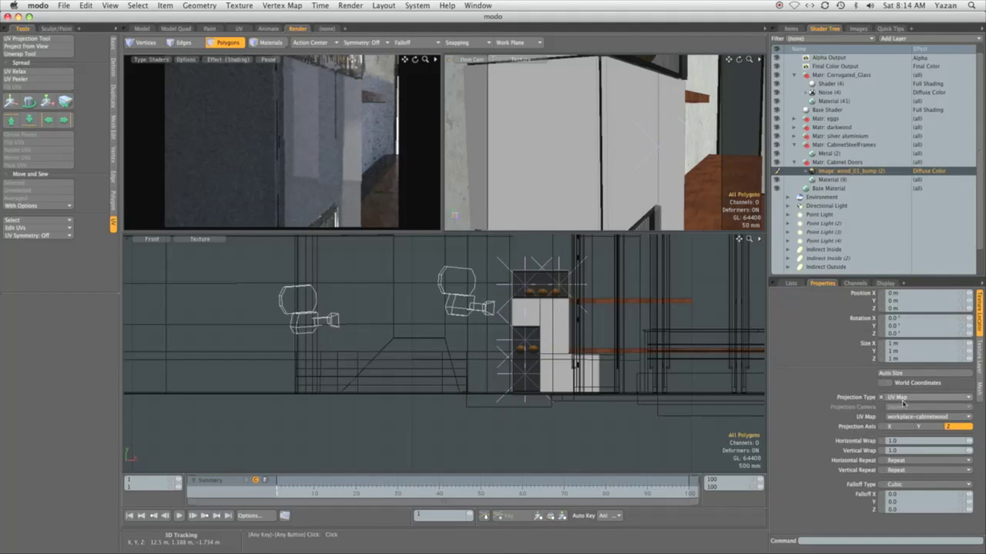
left_click(902, 416)
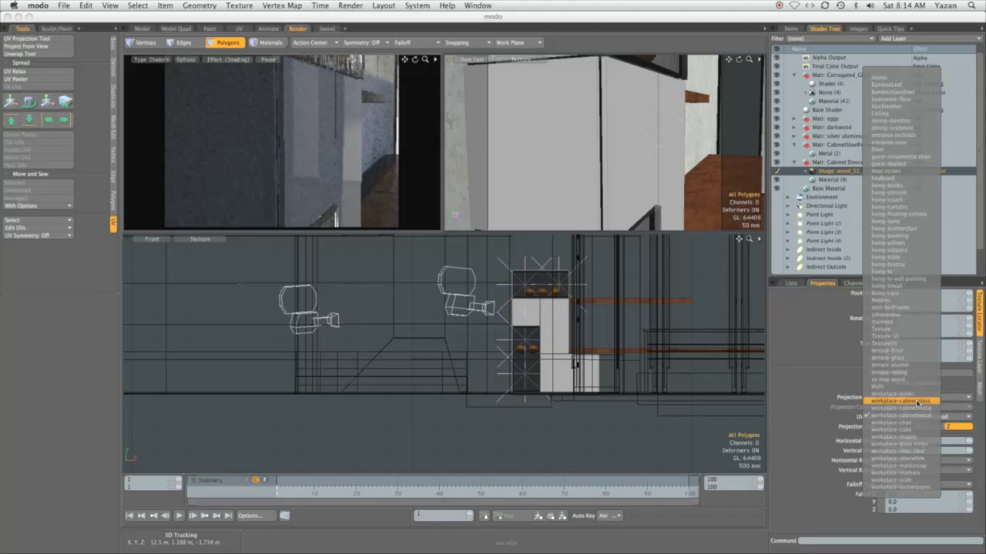
left_click(919, 402)
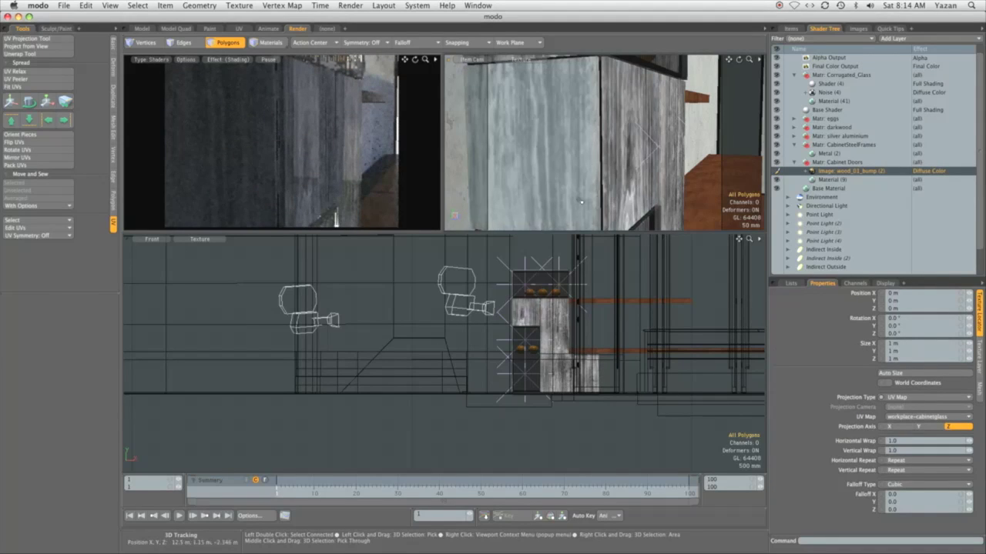
Select polygons on the cabinet's side in a perspective view and examine where they lie in the UV layout.
key("ctrl+space")
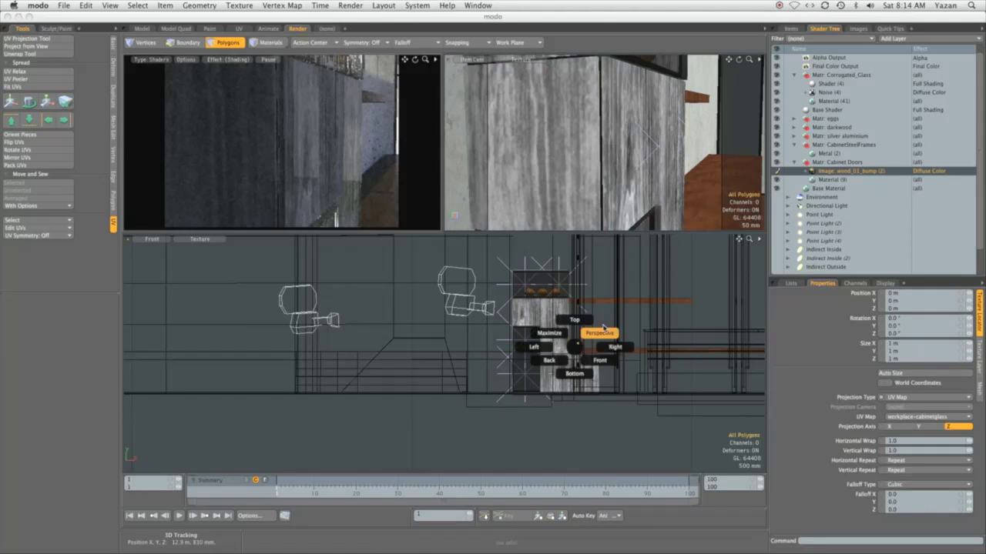
left_click(590, 338)
left_click_drag(590, 341, 563, 239, "ctrl+alt")
left_click(455, 262)
left_click(458, 310)
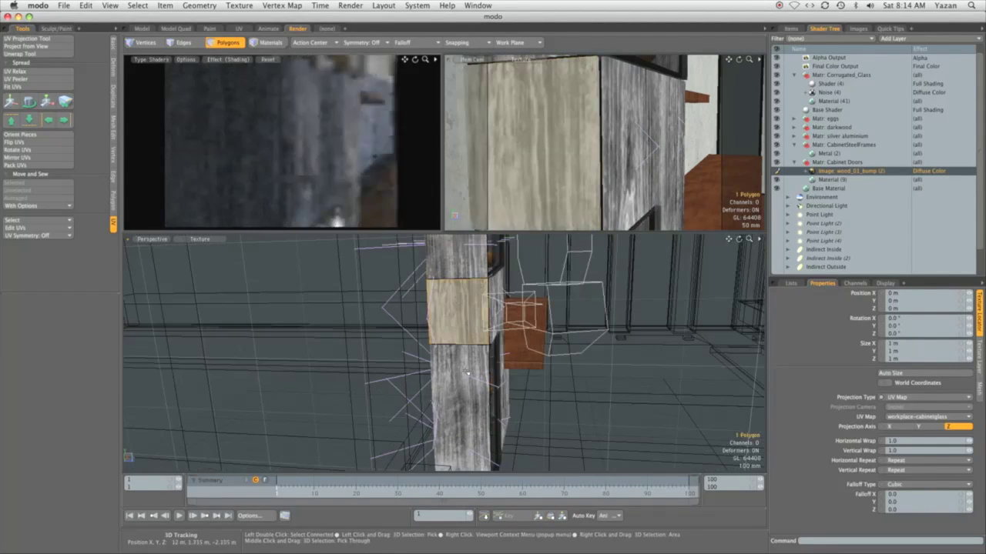
left_click(461, 365)
left_click_drag(464, 357, 462, 292, "alt")
left_click(239, 28)
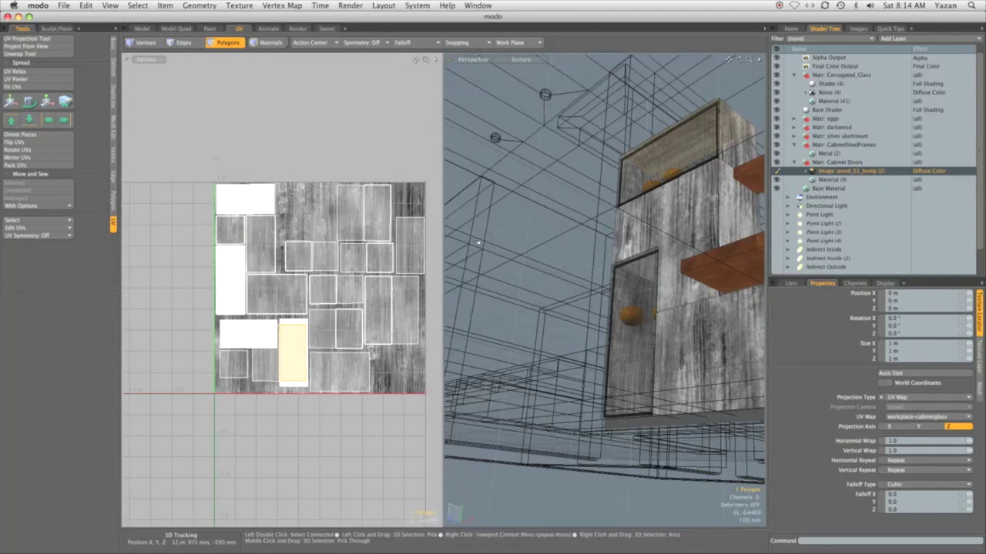
Select a block of islands in the UV layout to see which cabinet polygons they belong to, and clear the selection.
mouse_move(400, 251)
left_mouse_down()
mouse_move(393, 231)
mouse_move(370, 231)
mouse_move(371, 346)
mouse_move(278, 296)
mouse_move(331, 331)
left_mouse_up()
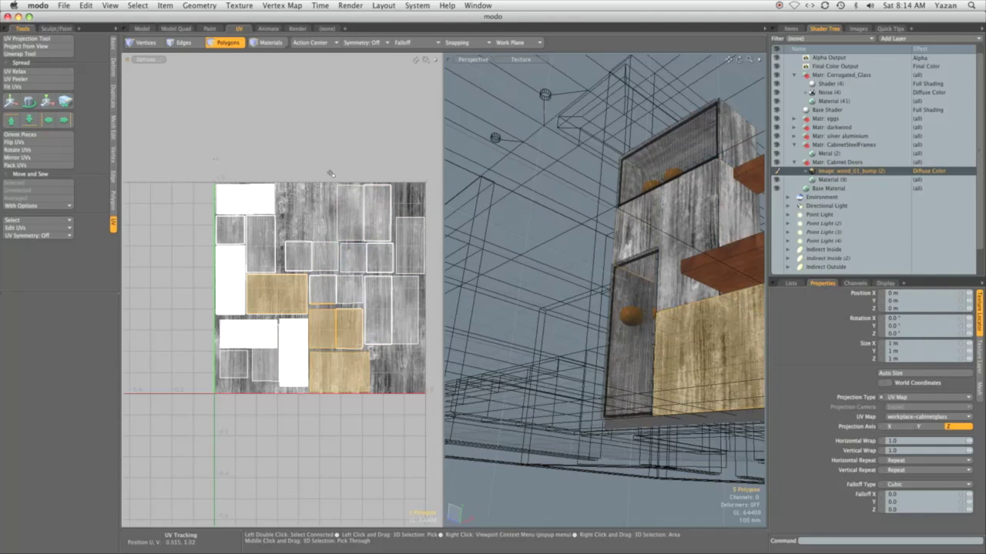
left_click(311, 191)
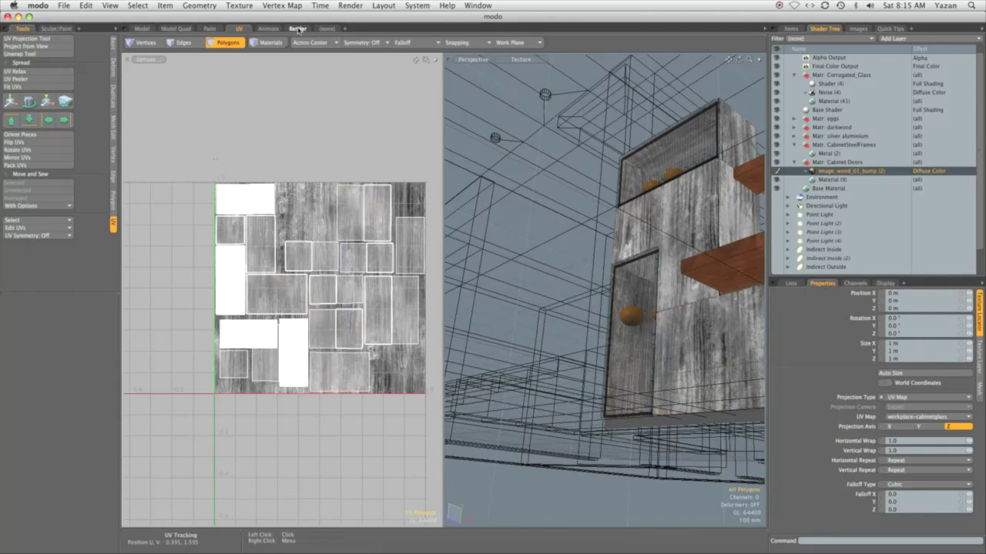
In the render layout, set the cabinet doors' wood_01_bump image layer to 5% opacity and change its effect to Bump.
left_click(298, 28)
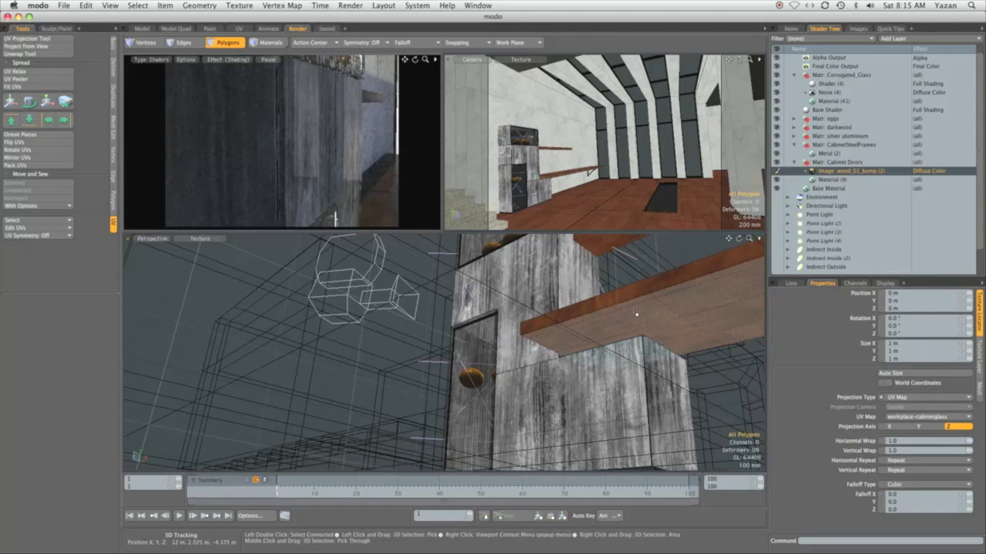
key("alt")
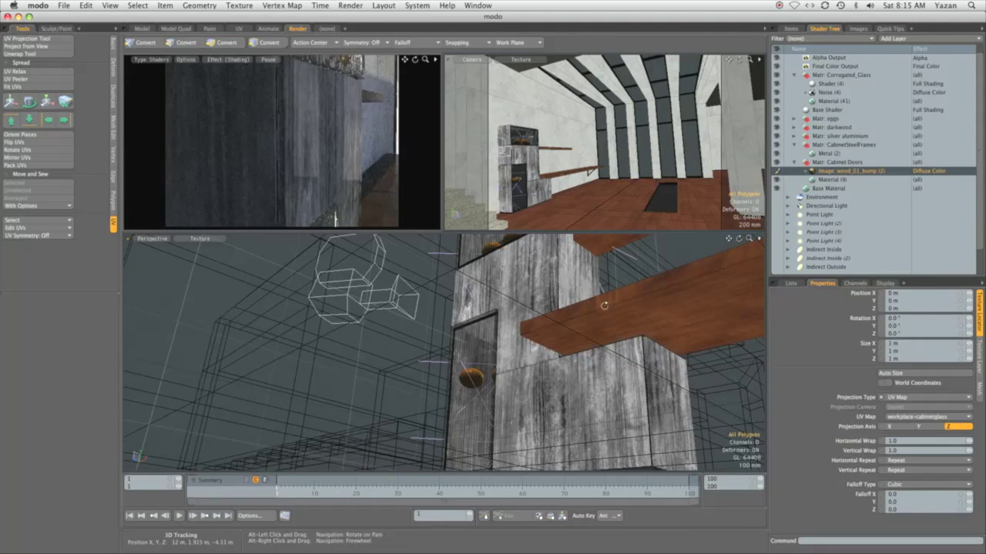
left_click_drag(608, 298, 583, 433, "alt")
left_click_drag(643, 421, 420, 331, "alt")
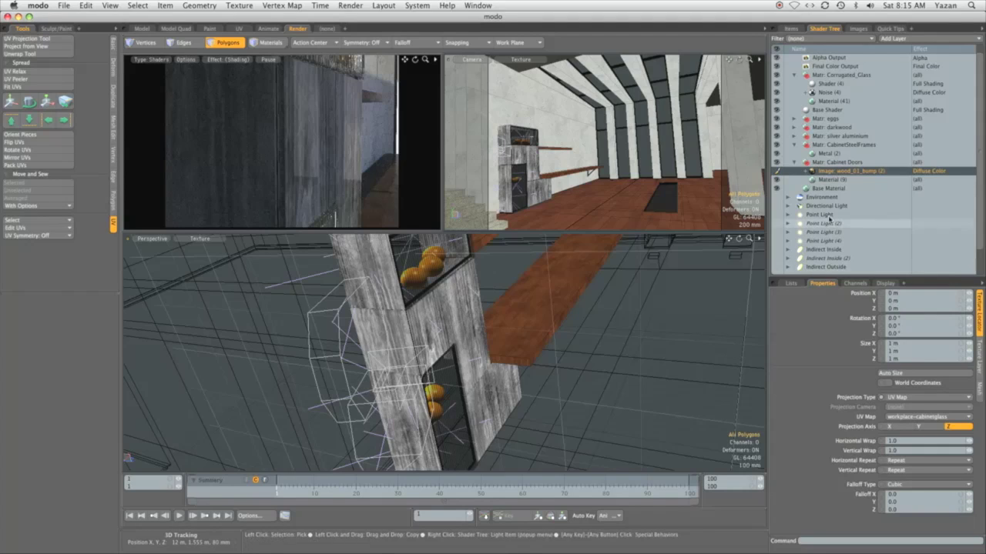
left_click(979, 347)
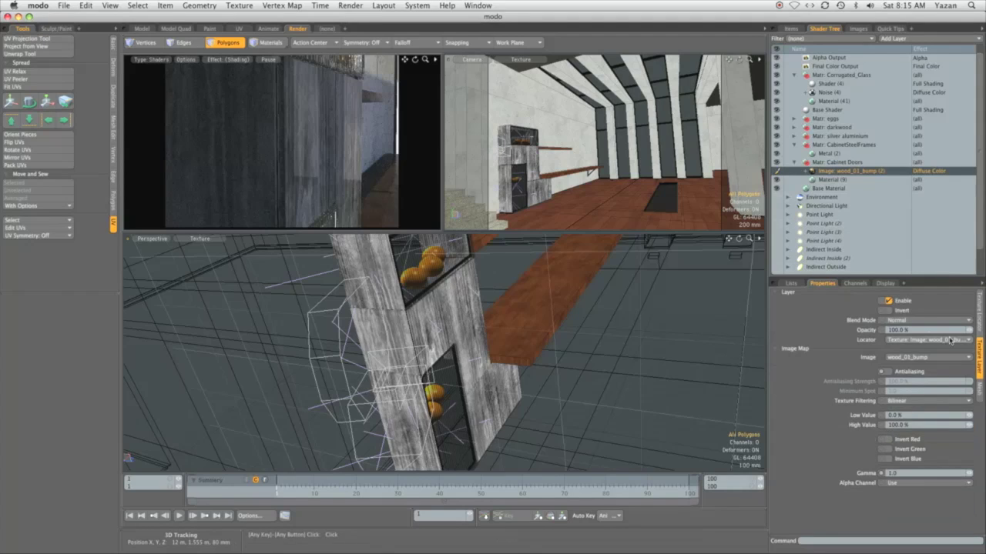
type("5")
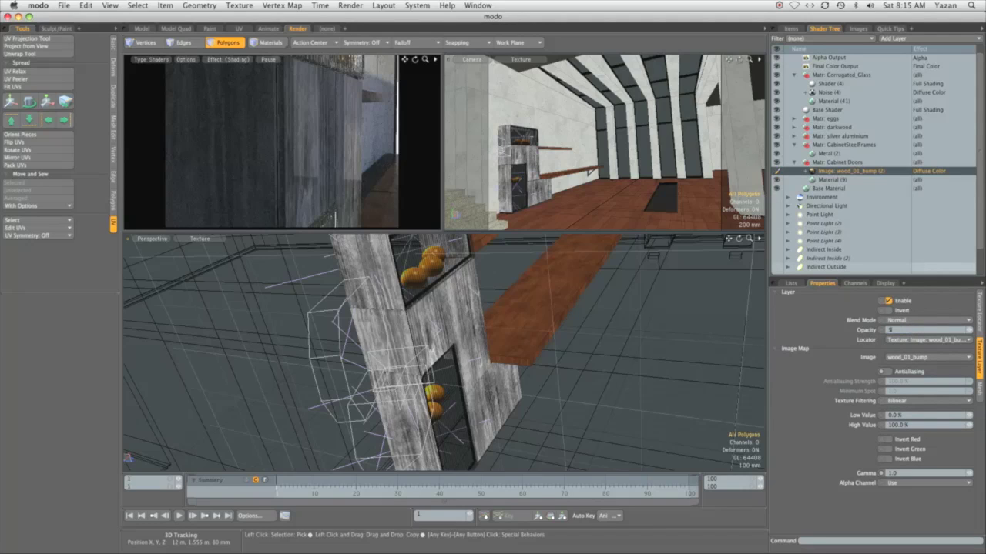
key("Return")
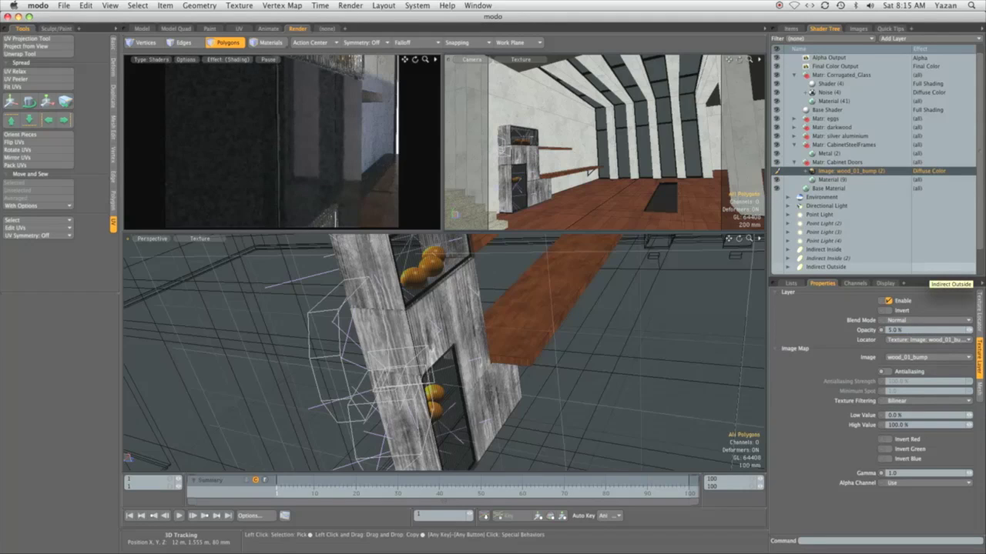
left_click(924, 170)
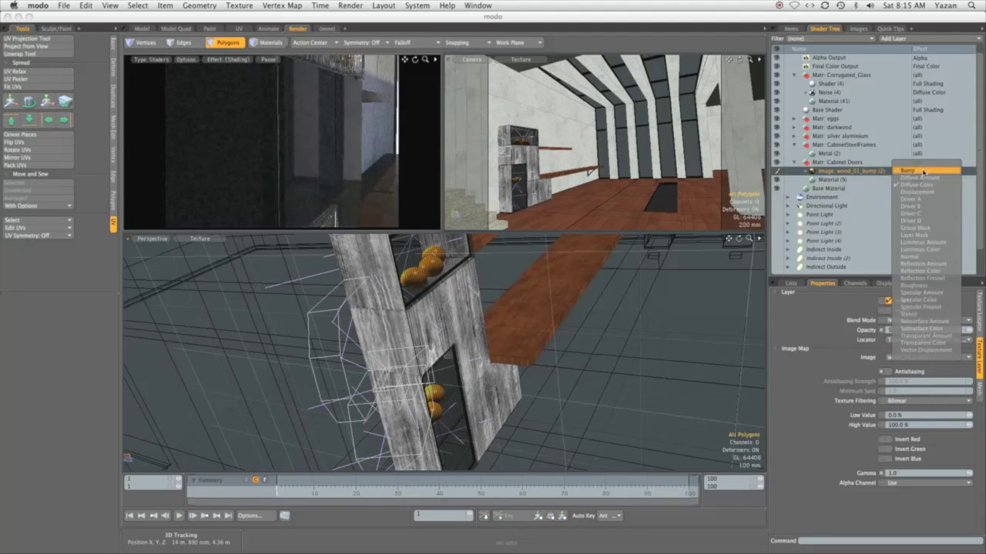
left_click(924, 170)
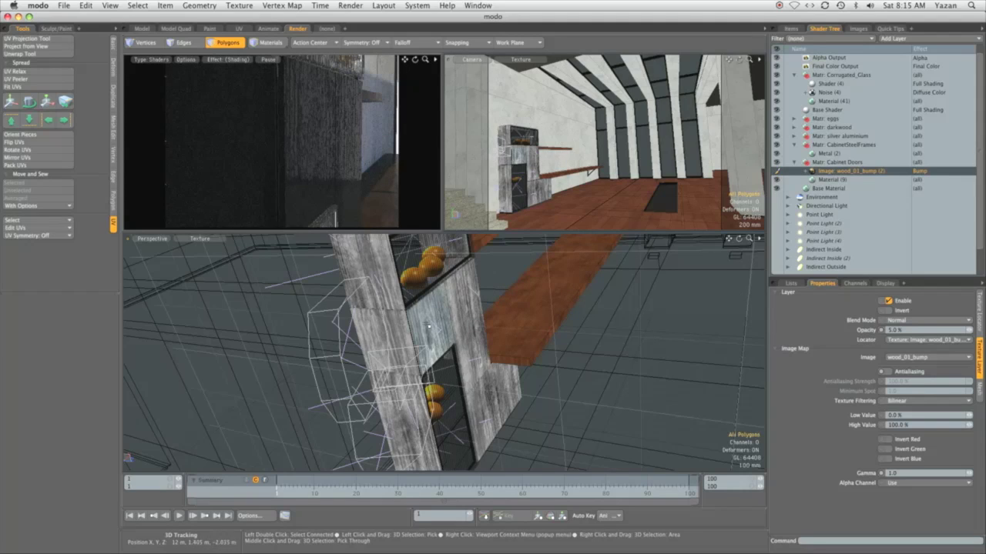
Set the horizontal and vertical wrap of the wood bump texture to 5.0 and view the cabinet from the front.
left_click(978, 304)
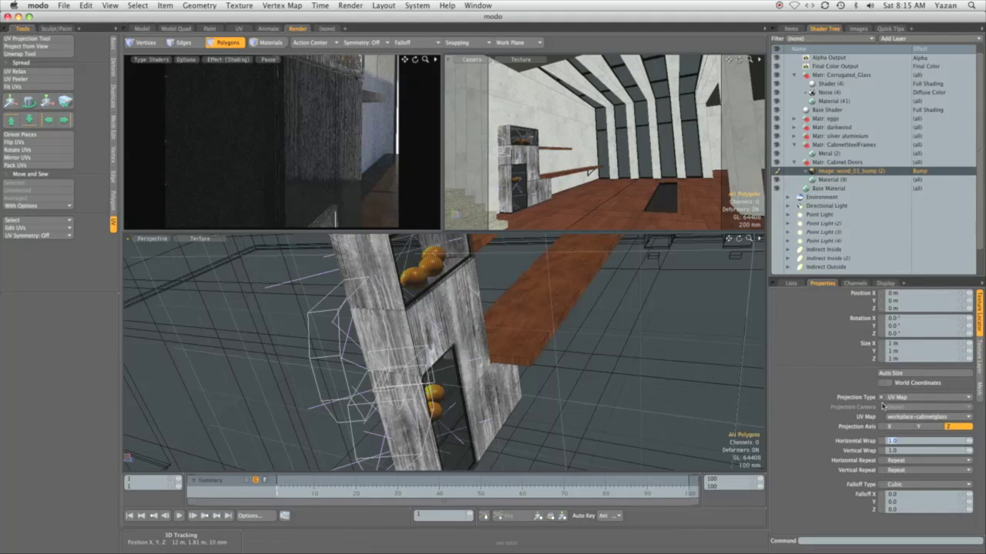
key("Tab")
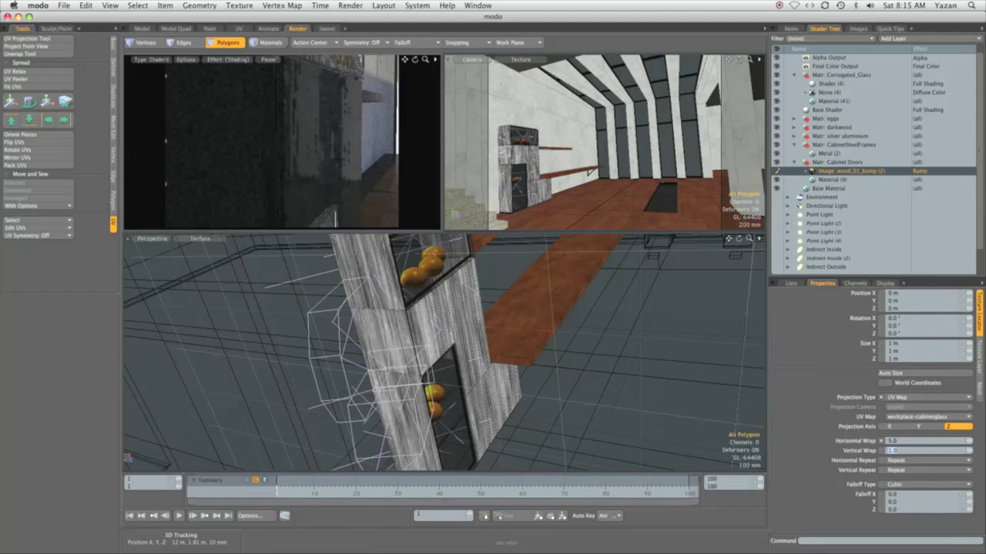
type("5")
key("Return")
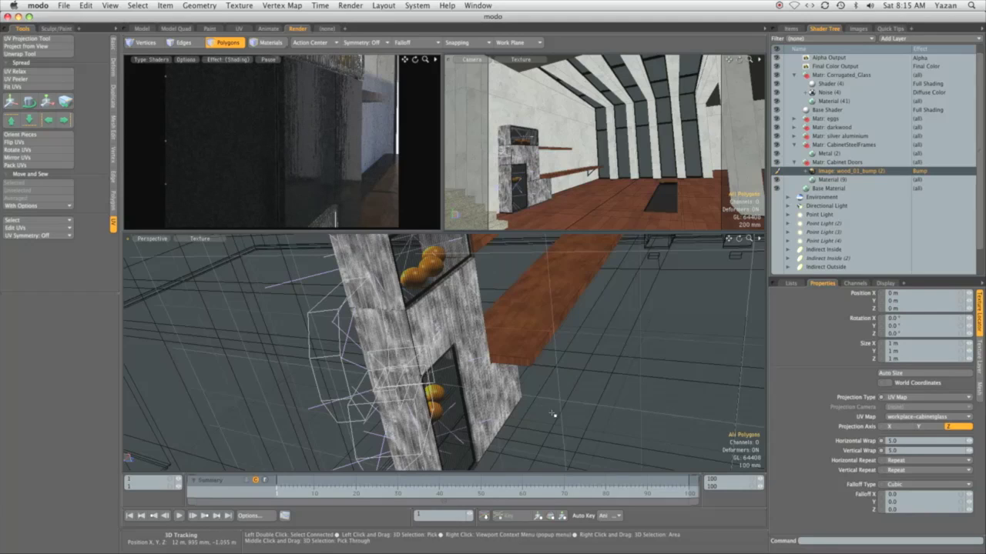
key("alt")
left_click_drag(511, 407, 388, 202, "alt")
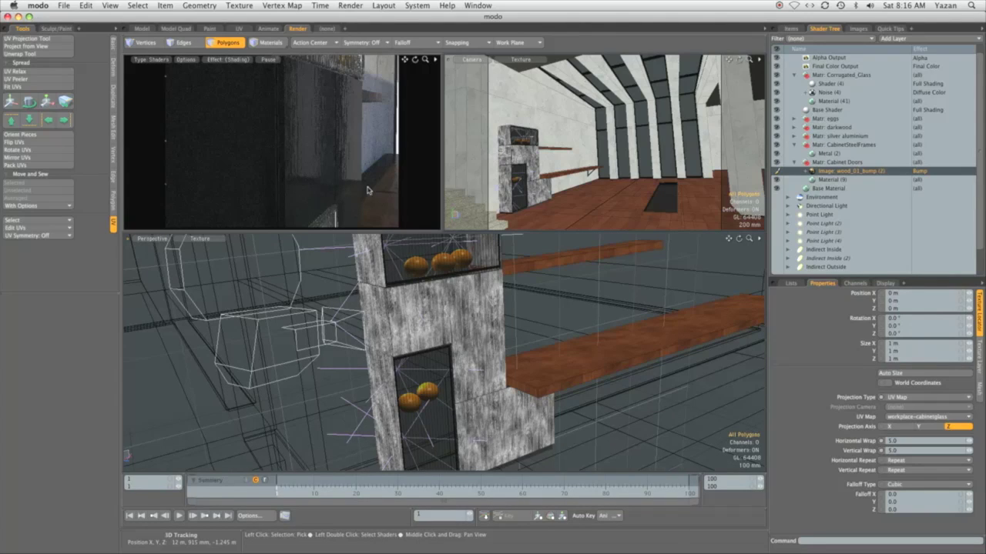
Add a Shader layer to the Cabinet Doors material group and set its shading rate to 0.2.
left_click(893, 38)
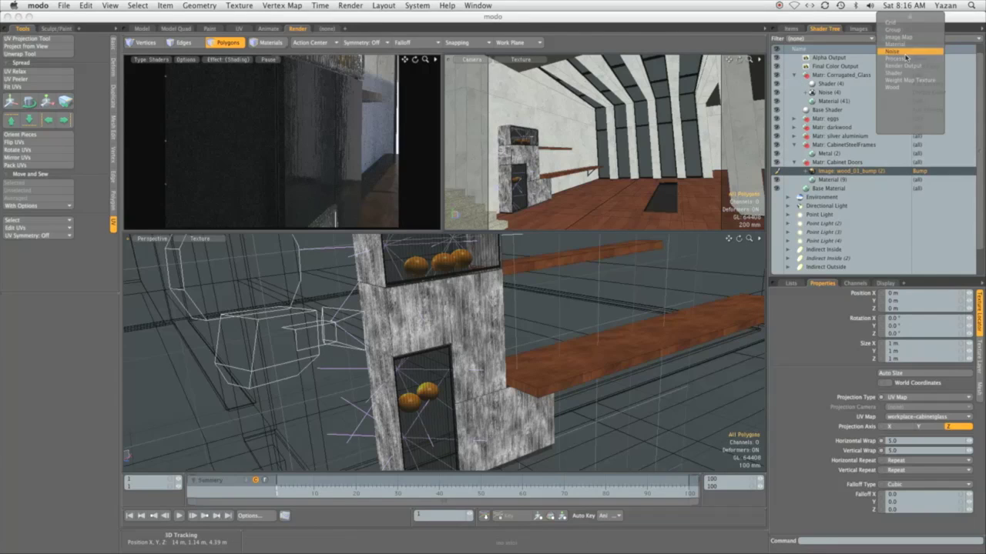
left_click(913, 73)
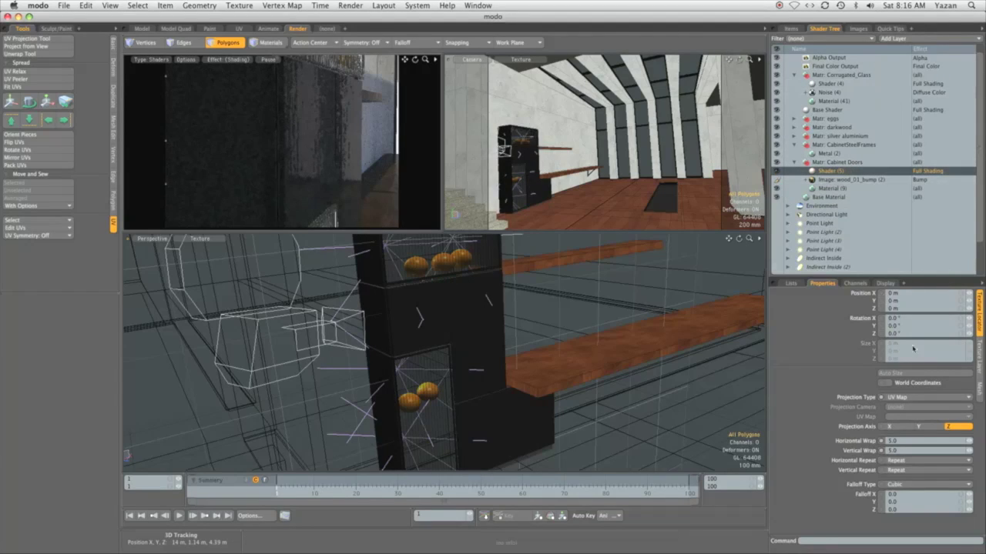
left_click(978, 350)
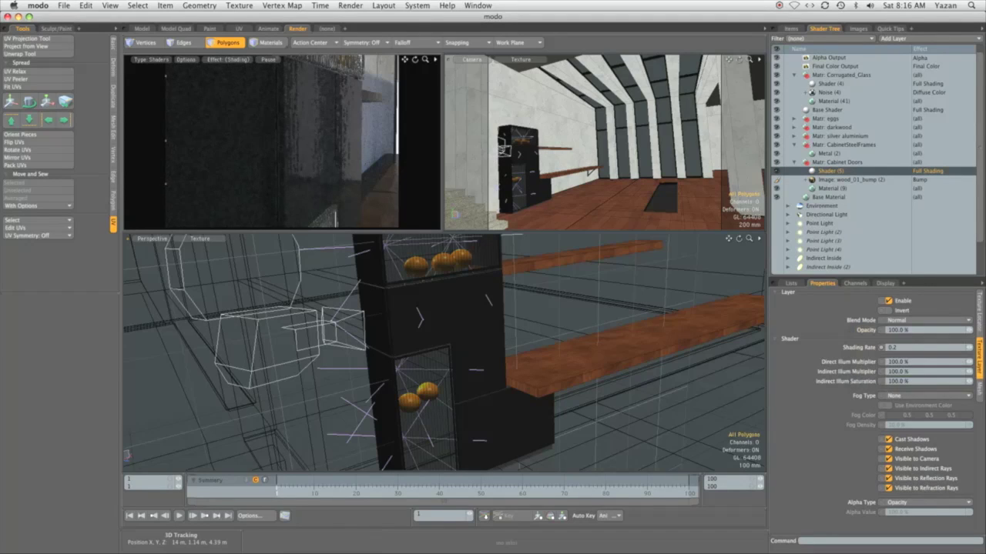
left_click(350, 6)
left_click(362, 31)
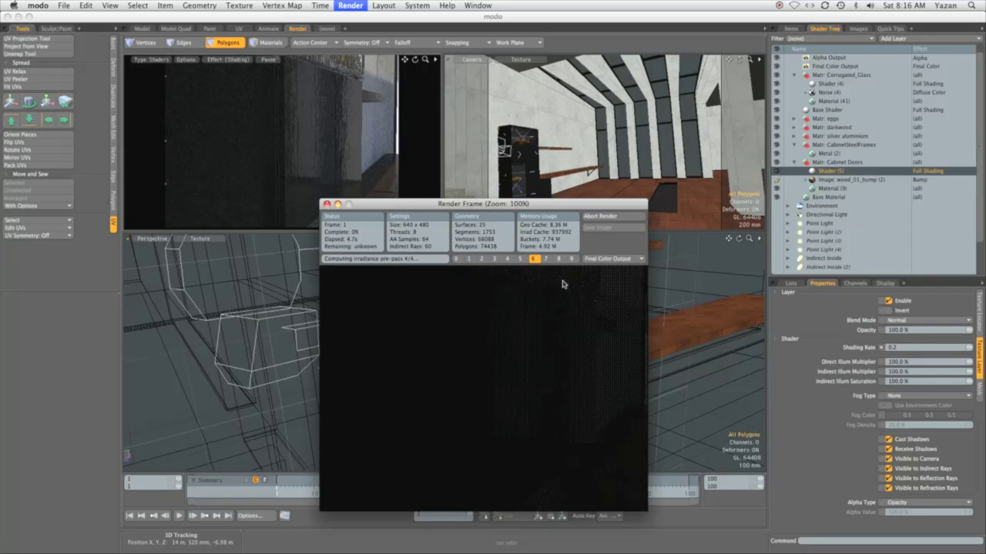
key("Escape")
left_click(903, 231)
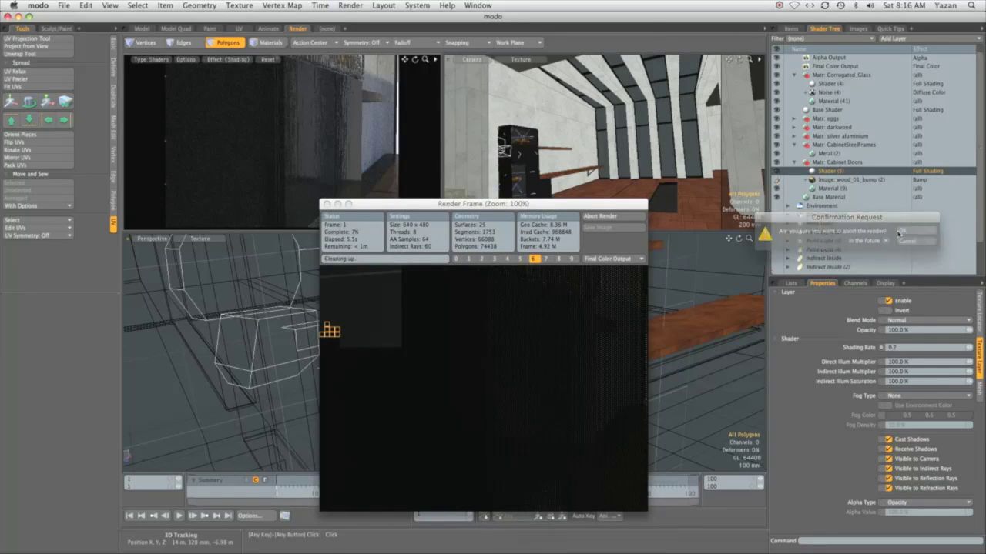
Draw a wide, shallow render region across the middle of the cabinet in the render window and render it.
left_click_drag(432, 352, 594, 389)
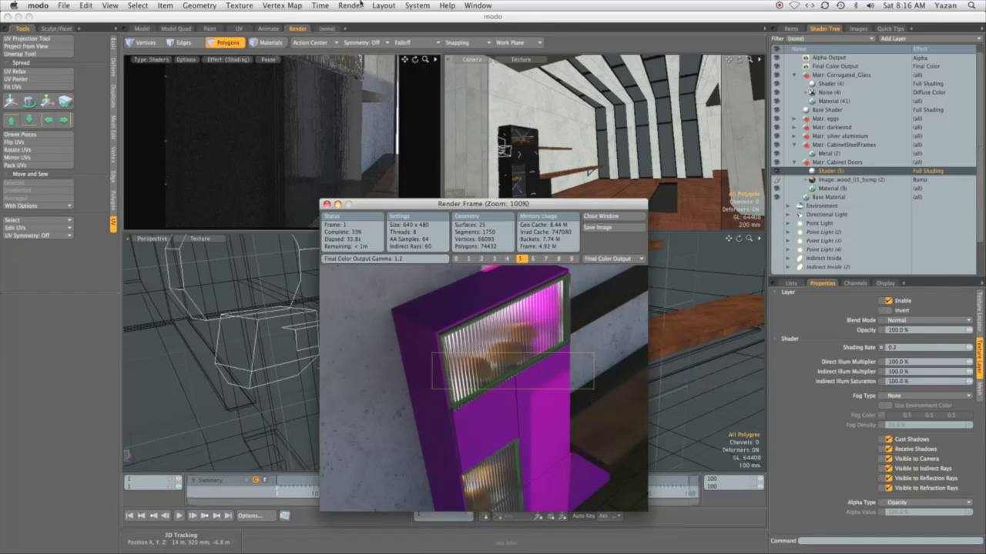
left_click(354, 5)
left_click(350, 17)
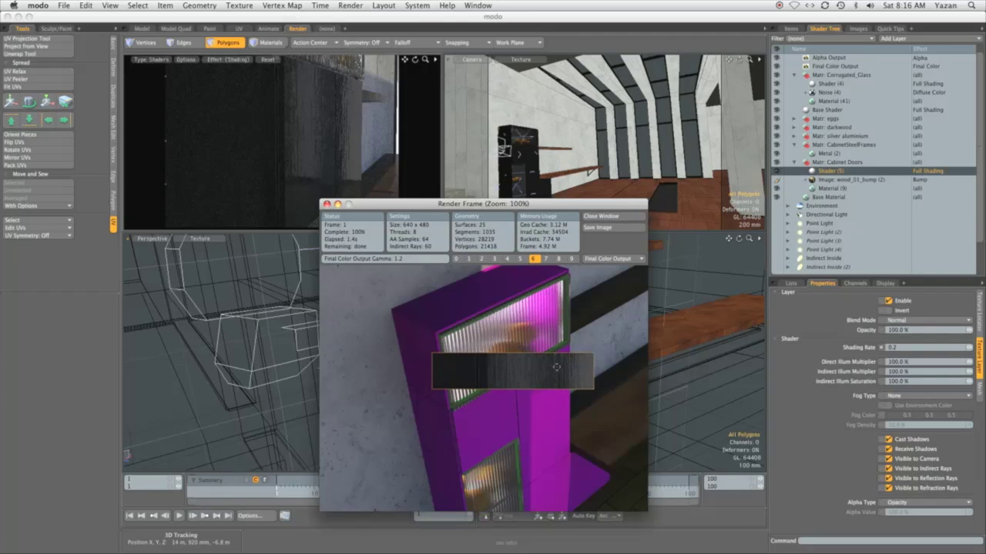
Set the Cabinet Doors shader's shading rate to 1.0 and render the region again for comparison.
left_click(893, 347)
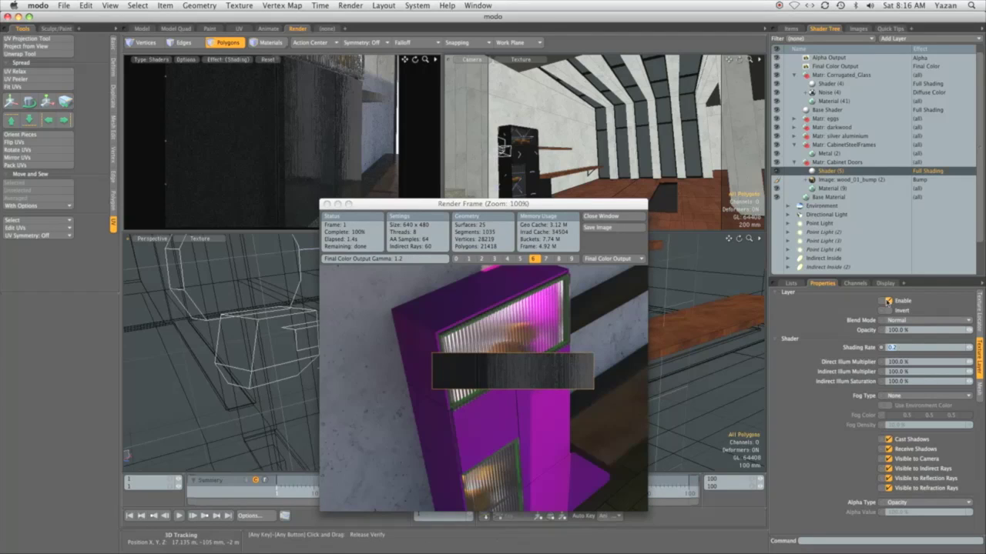
type("1")
key("Return")
left_click(351, 6)
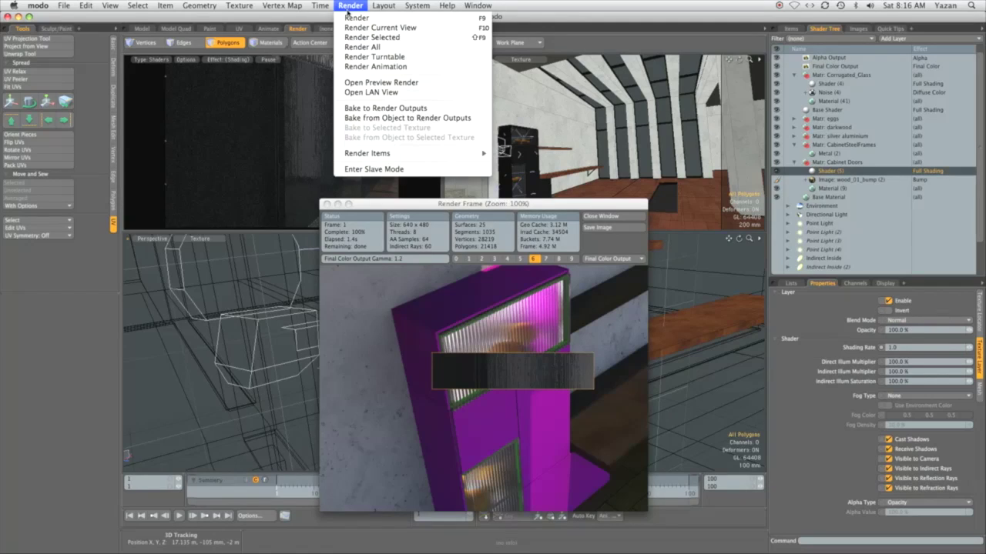
left_click(349, 19)
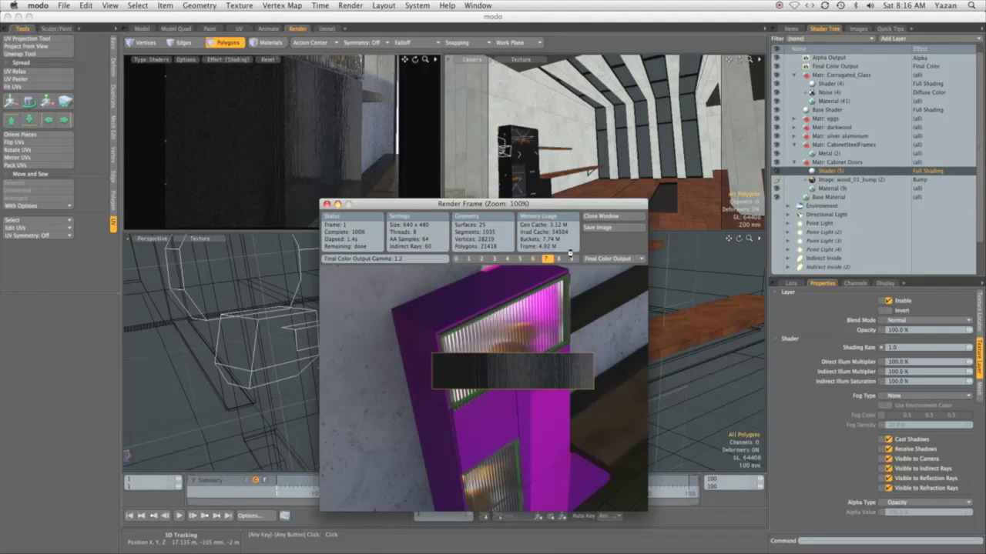
Move the Cabinet Doors material group above Corrugated_Glass in the shader tree and render the region again.
left_click_drag(837, 162, 836, 72)
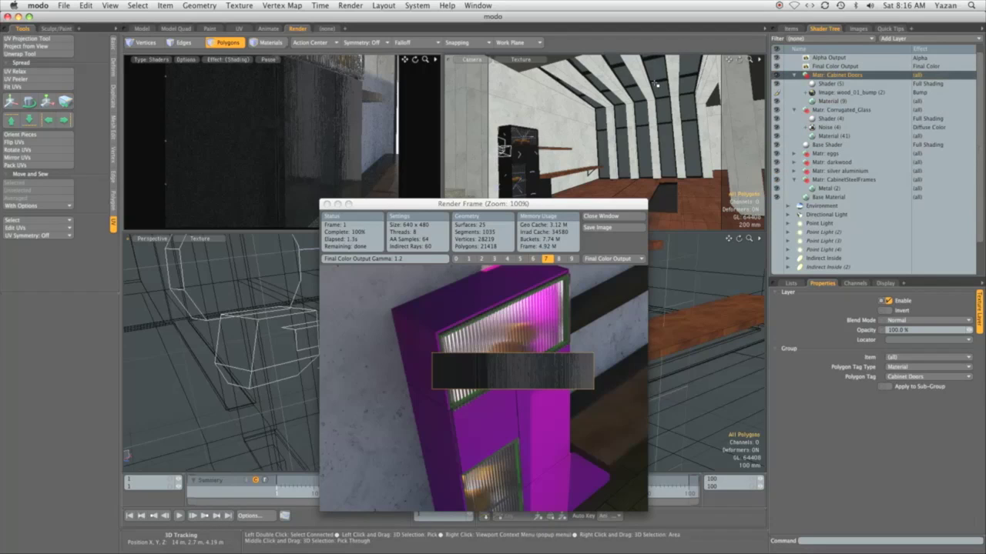
left_click(350, 5)
left_click(353, 18)
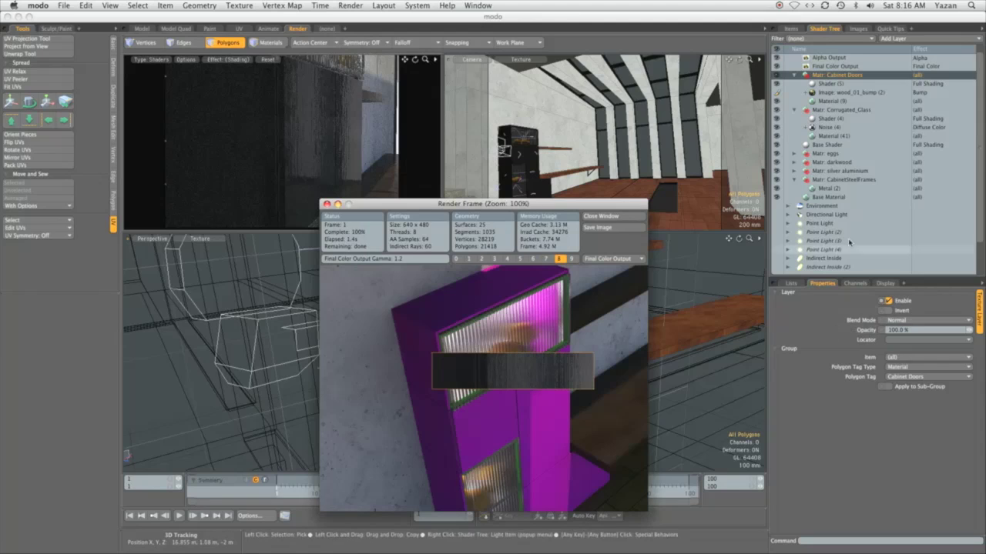
Set the shading rate of the Cabinet Doors shader to 0.2 and render the region again.
left_click(838, 85)
left_click(839, 85)
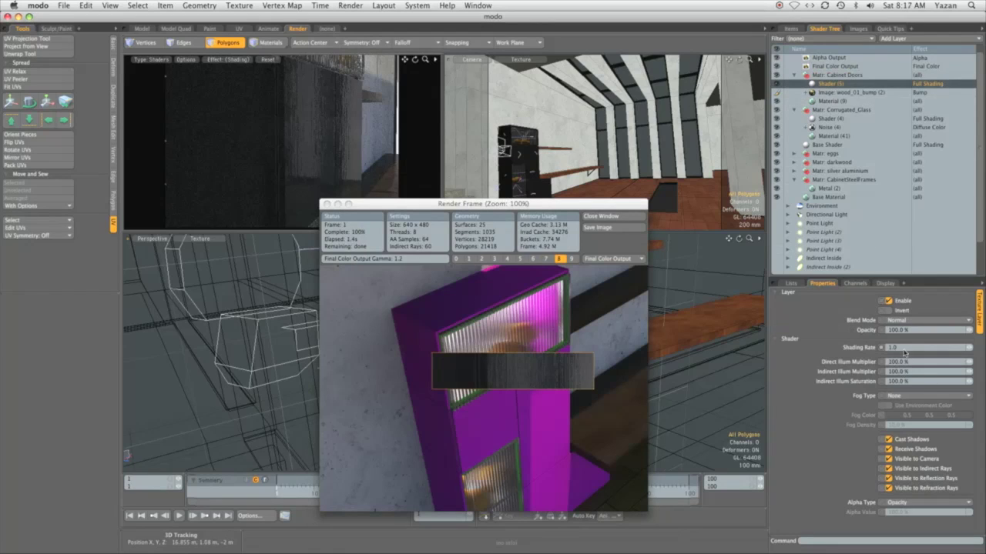
left_click(904, 348)
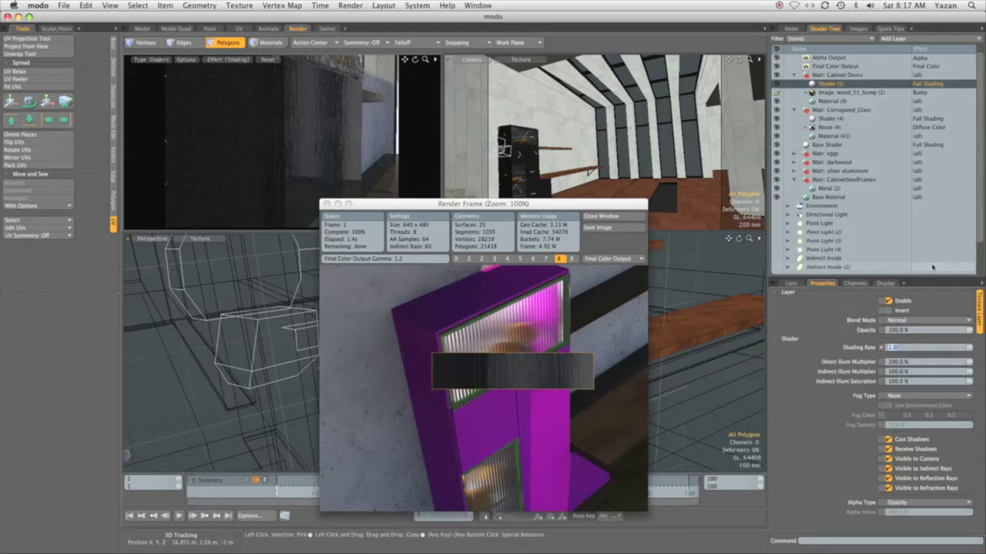
left_click(350, 5)
left_click(342, 75)
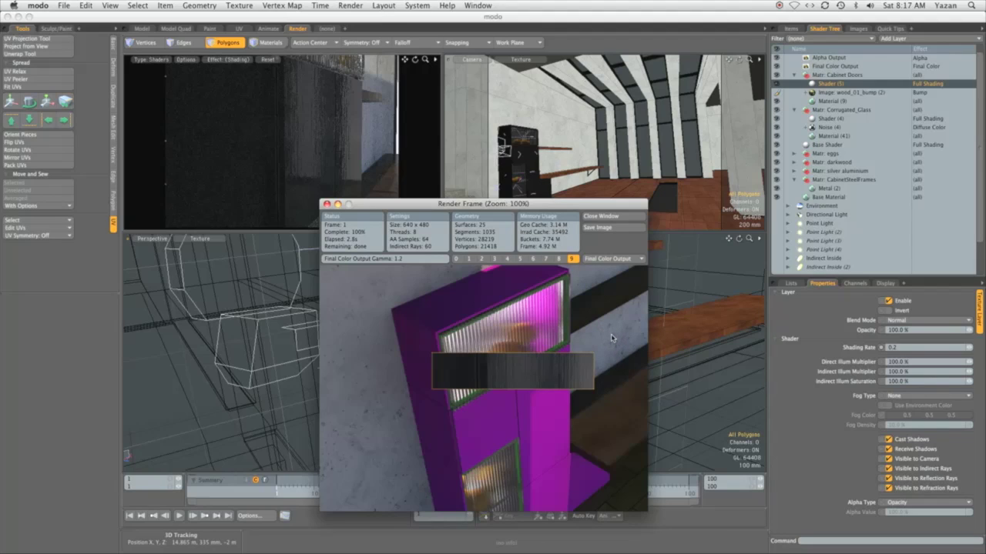
Hide the Corrugated Cabinet Lights group and save the scene.
left_click(791, 29)
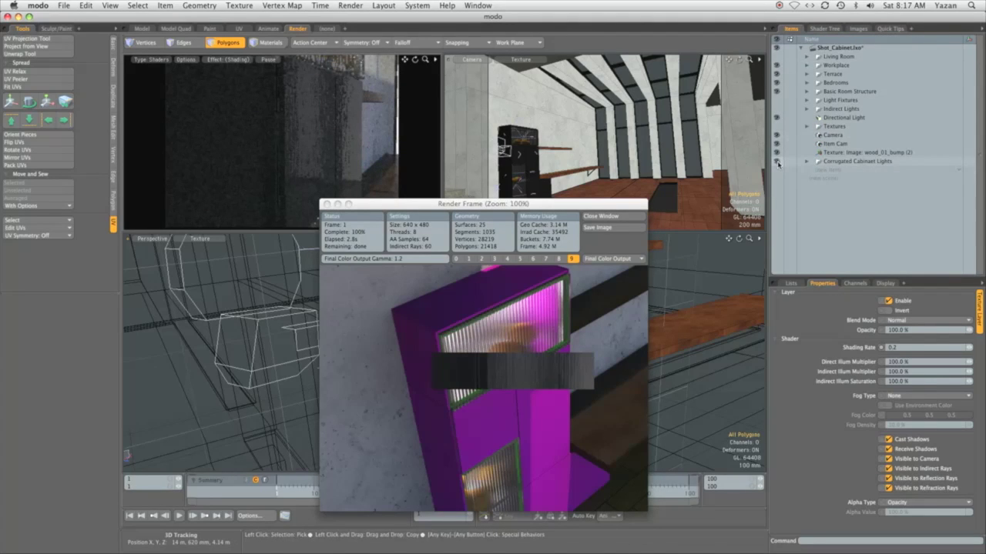
left_click(882, 162)
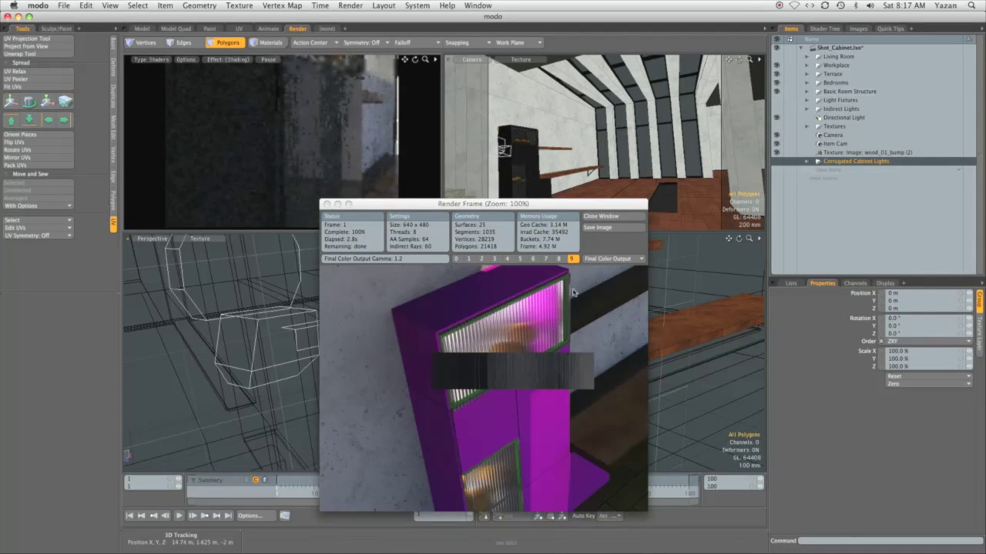
left_click(600, 216)
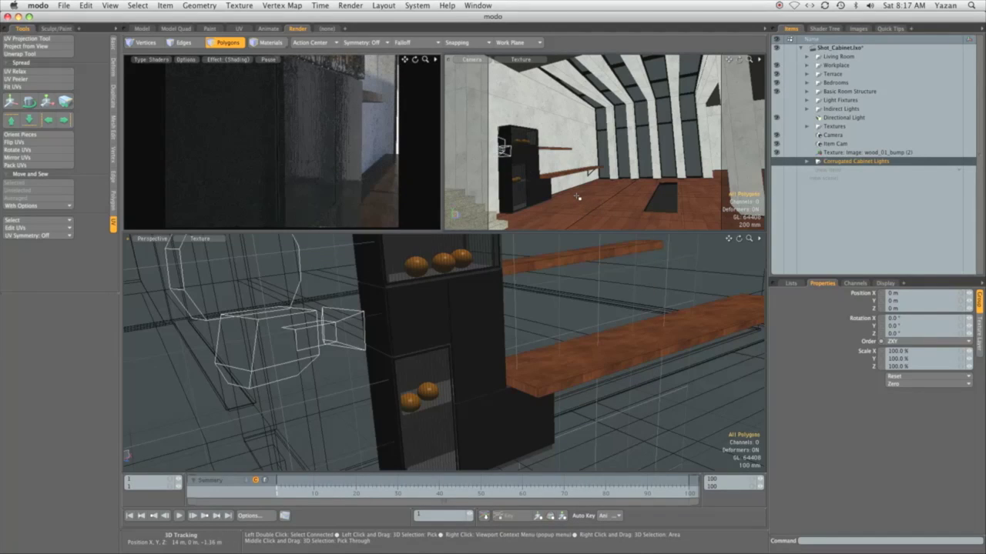
key("super+s")
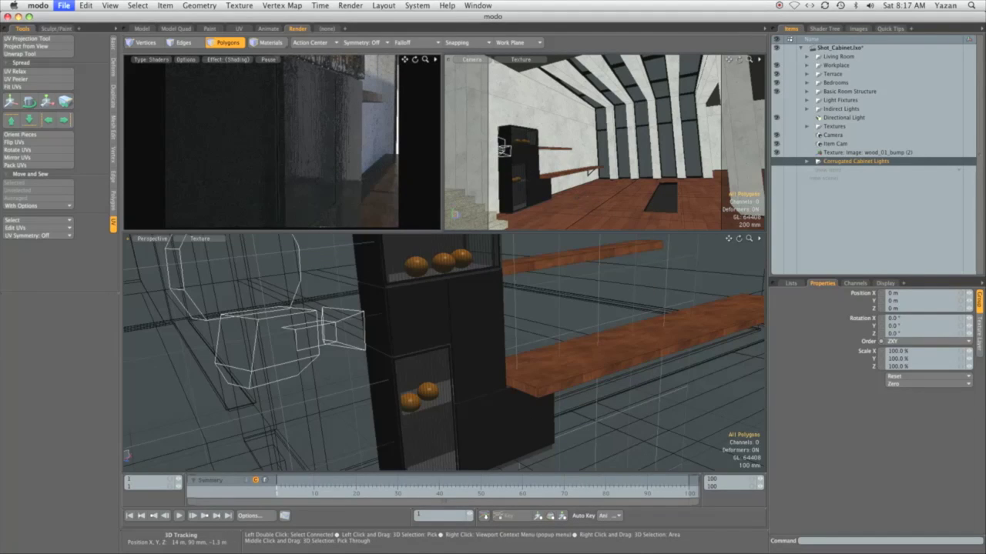